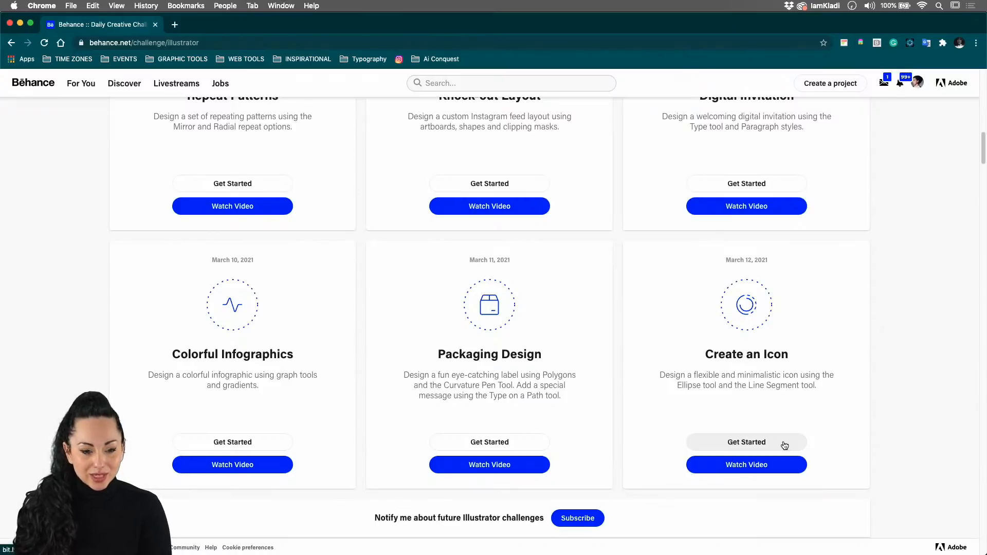
Step: Review the daily challenges and the participation instructions on the Illustrator Creative Challenge page
scroll(784, 446, "down", 3)
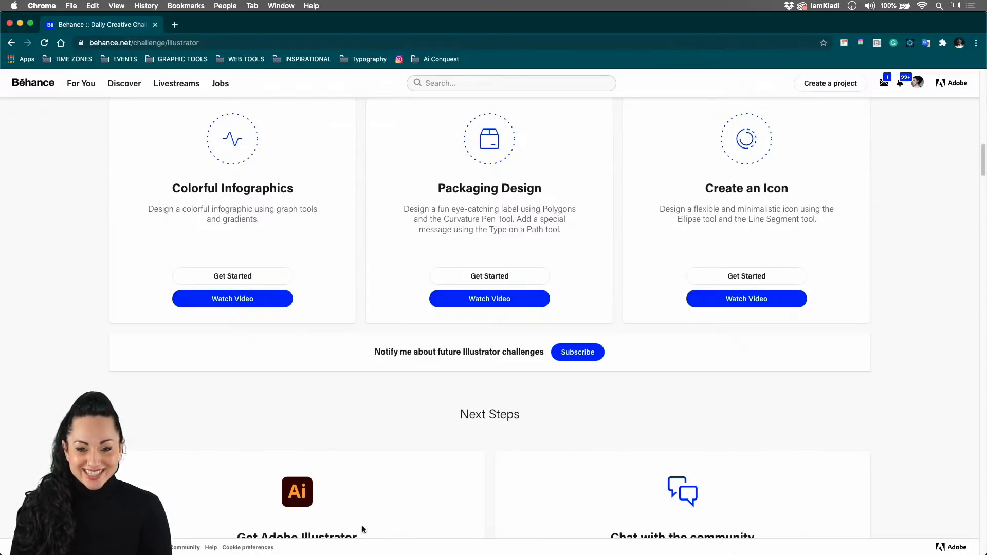
scroll(362, 527, "down", 2)
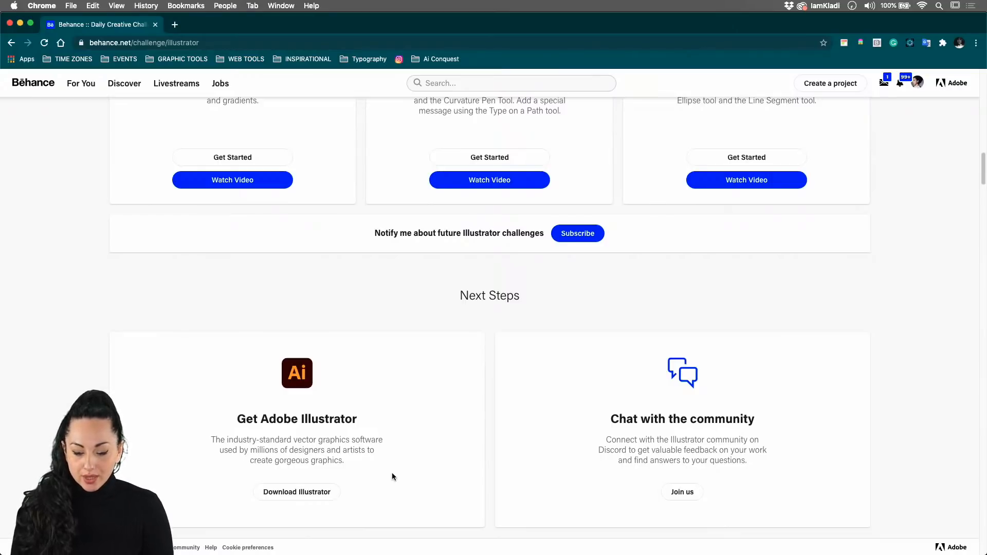
scroll(392, 476, "down", 5)
scroll(391, 476, "up", 20)
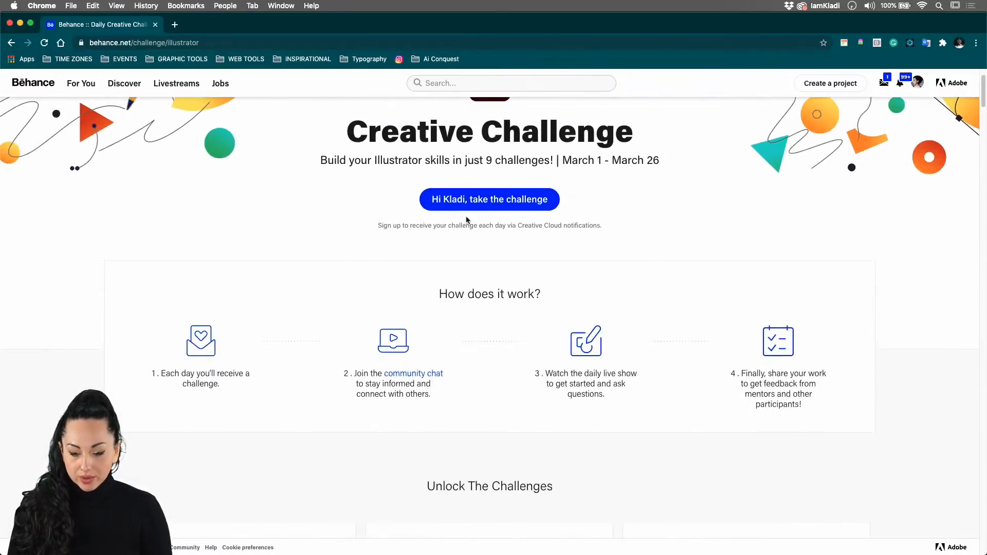
scroll(452, 470, "down", 3)
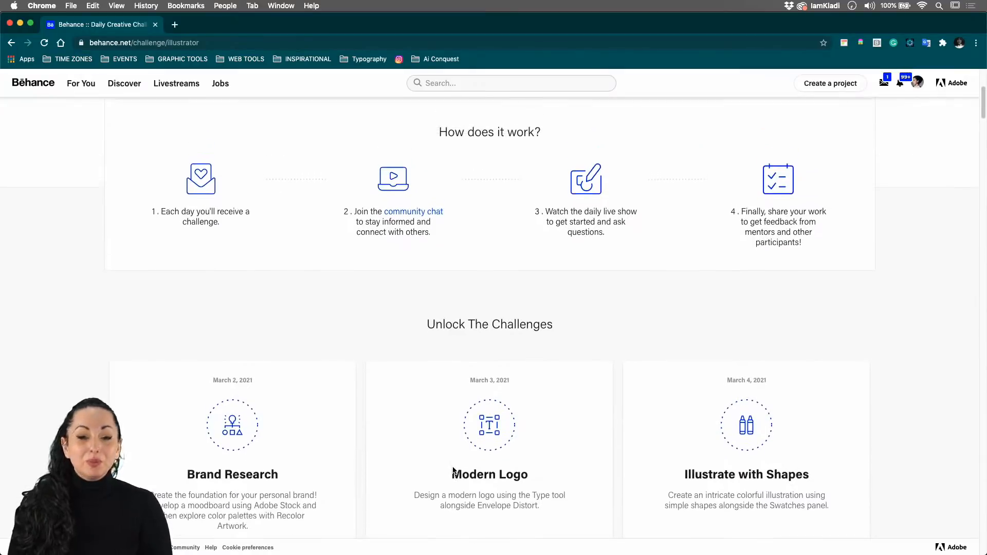
scroll(452, 469, "up", 1)
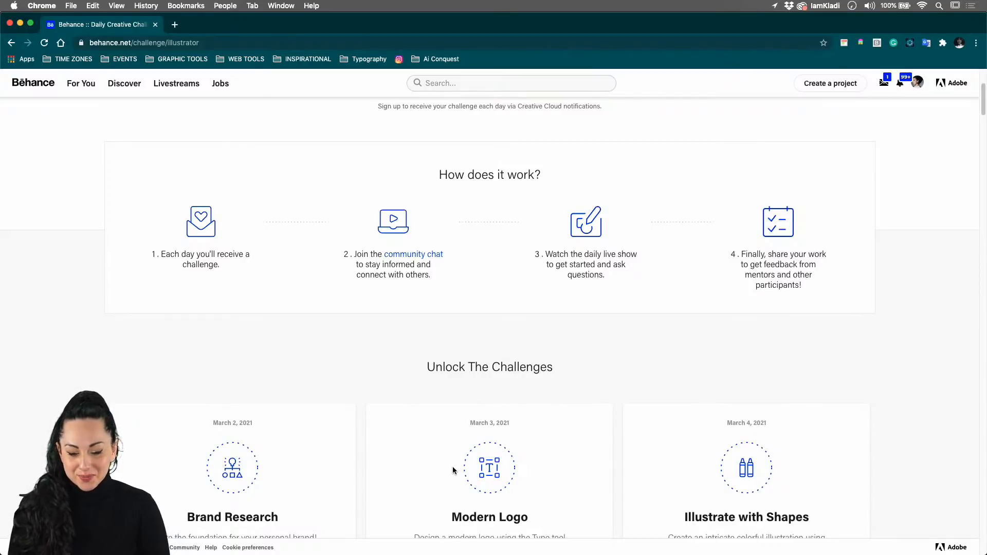
Step: Open the challenge's community chat, declining the Discord desktop app and continuing in the browser
left_click(432, 260)
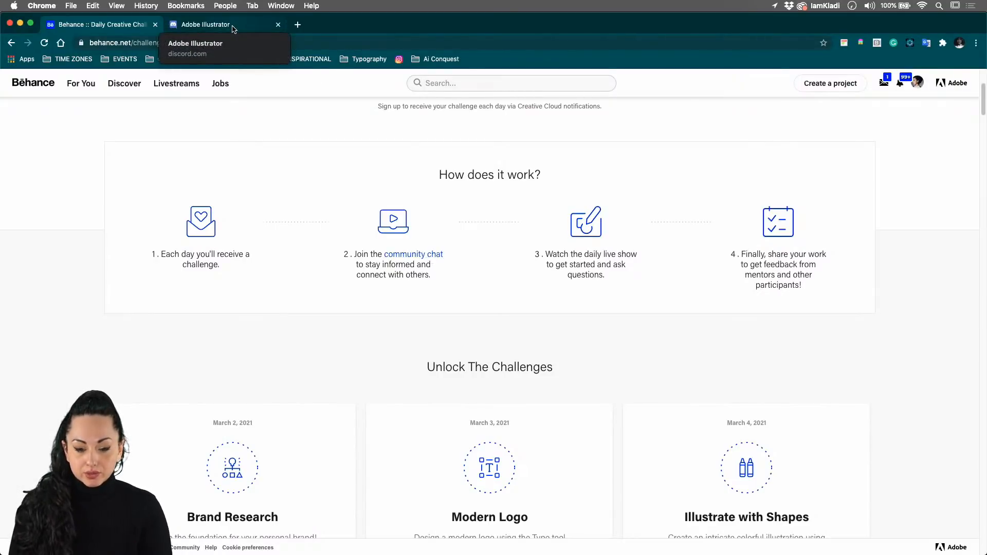
left_click(233, 29)
left_click(395, 381)
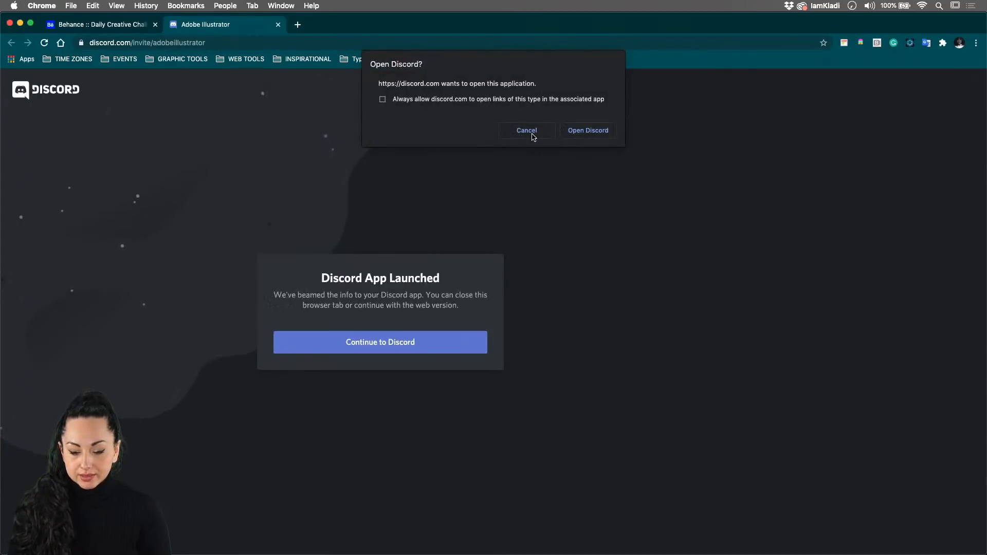
left_click(531, 133)
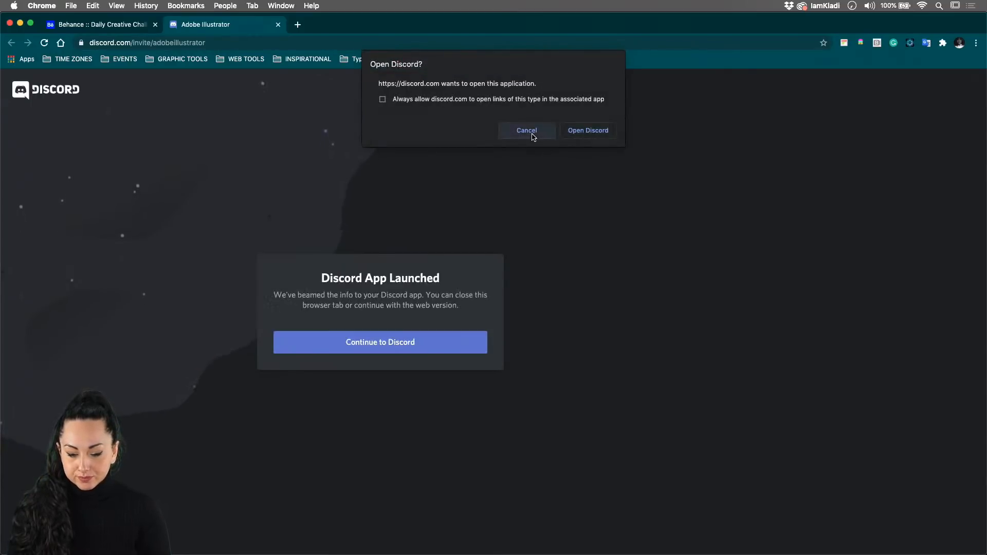
left_click(423, 350)
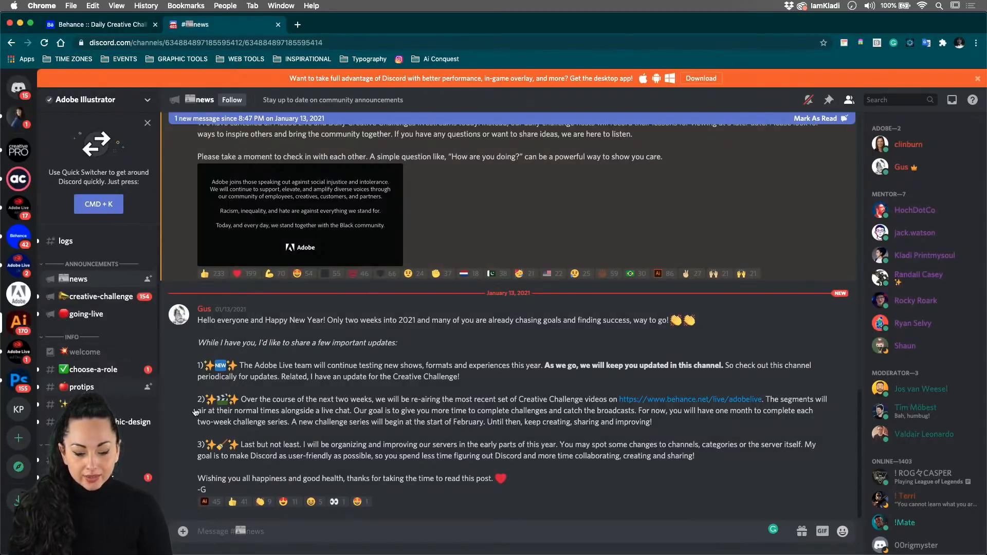
Step: Open the challenge feedback channel and browse the participants' shared artwork and the mentors' comments
left_click(92, 460)
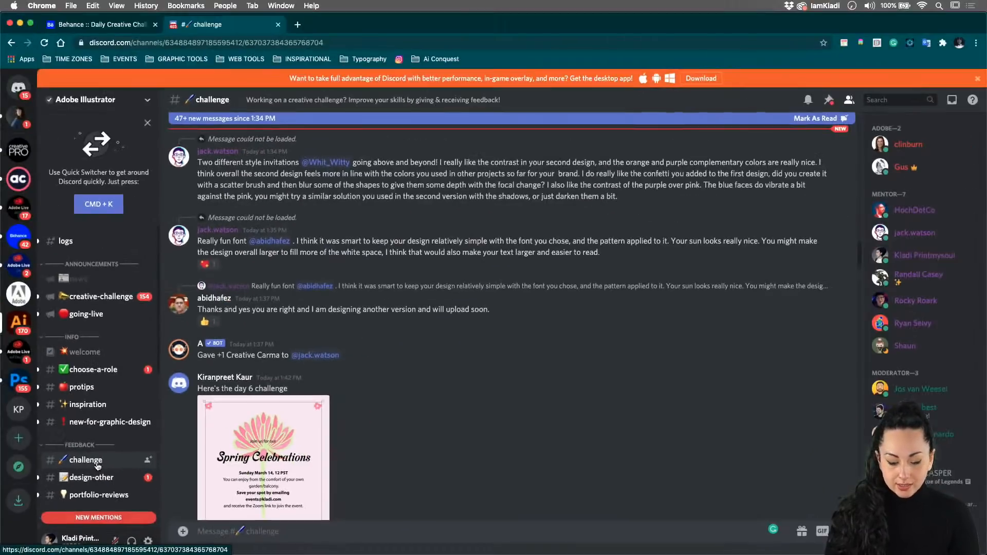
scroll(299, 502, "down", 15)
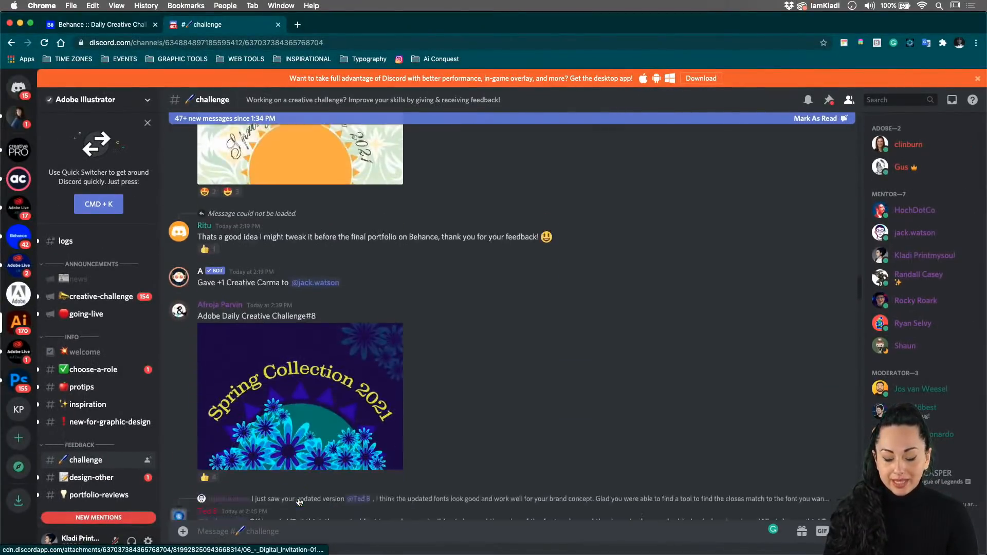
scroll(298, 501, "down", 10)
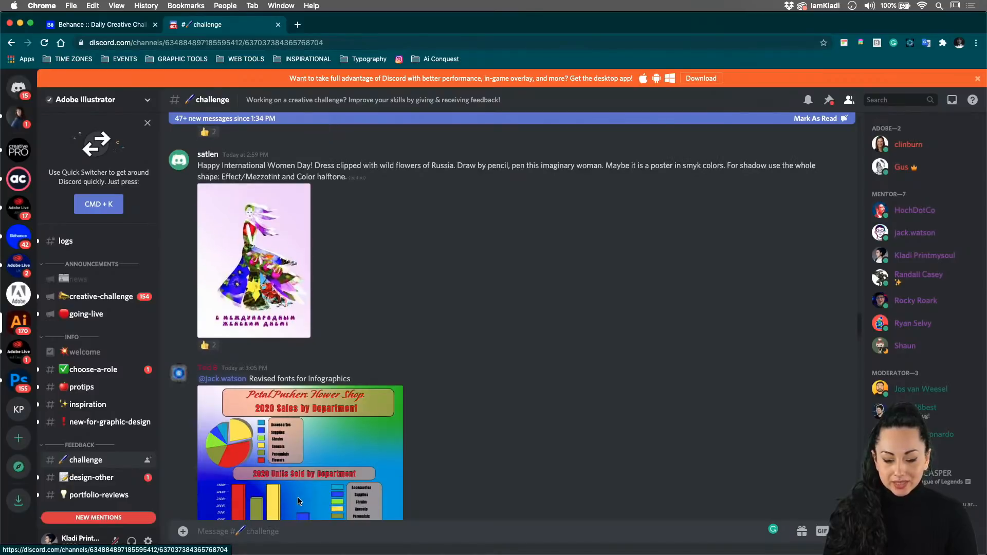
scroll(299, 501, "down", 12)
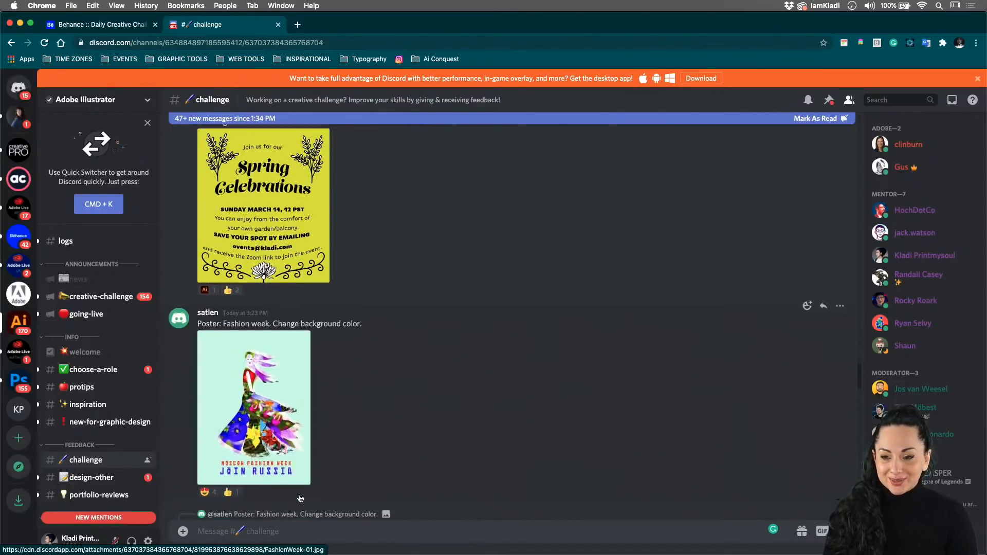
scroll(301, 498, "down", 20)
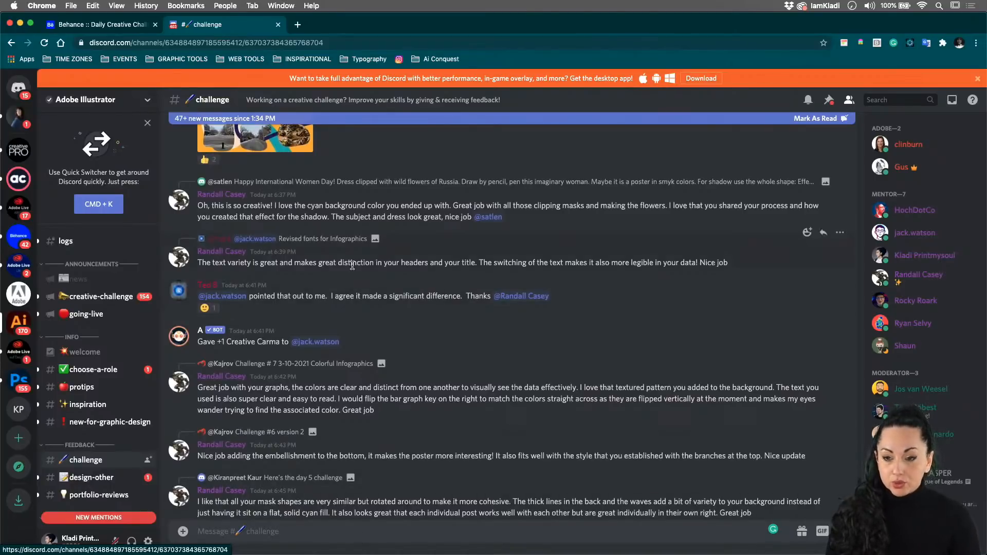
Step: Switch to Adobe Illustrator and examine the cactus and succulent reference image beside the blank artboard
mouse_move(327, 553)
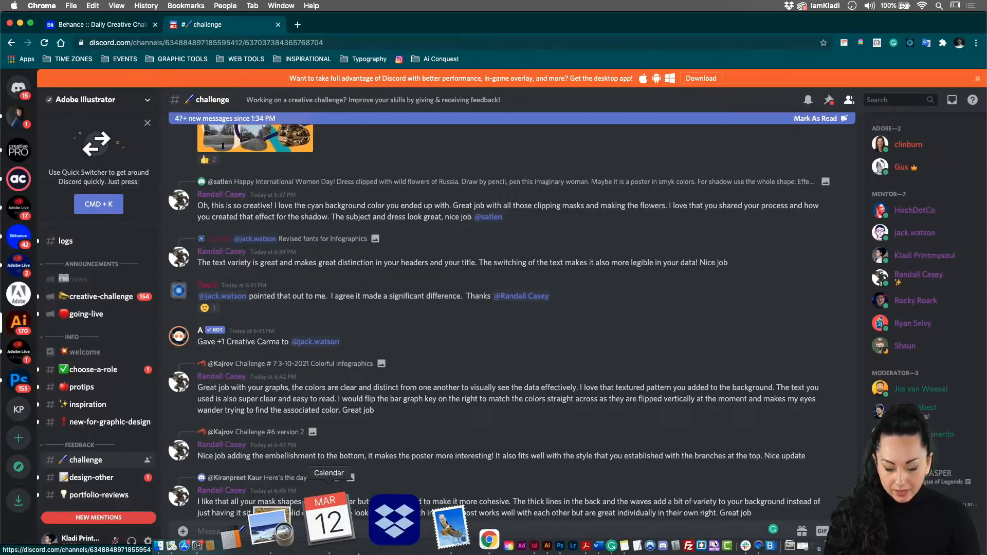
left_click(453, 549)
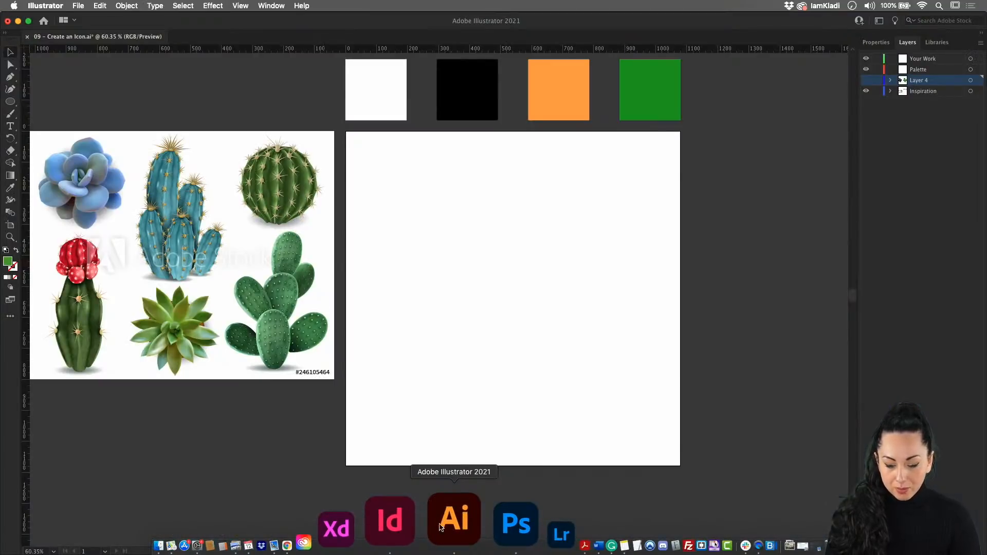
scroll(525, 334, "up", 2)
scroll(526, 335, "left", 3)
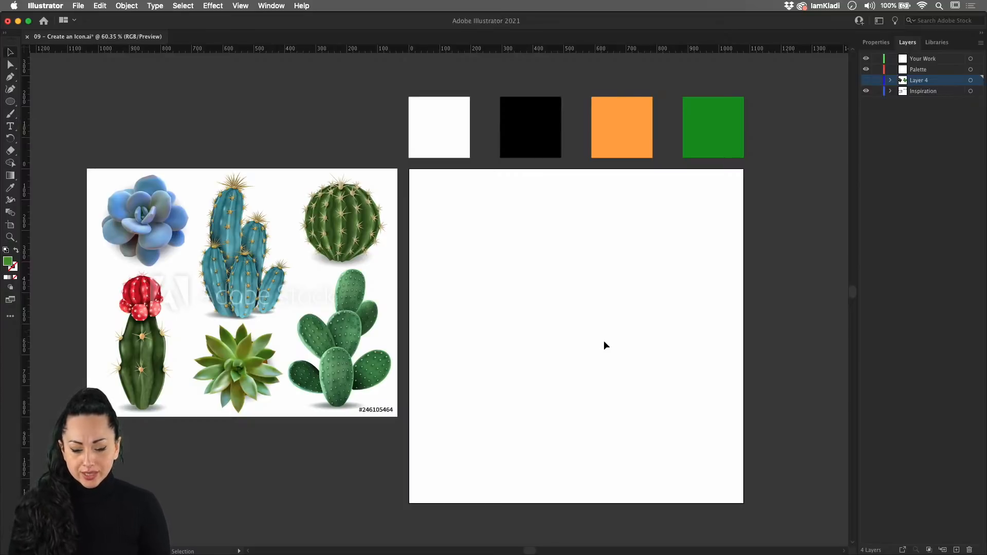
scroll(603, 341, "up", 5)
left_click_drag(593, 316, 806, 323)
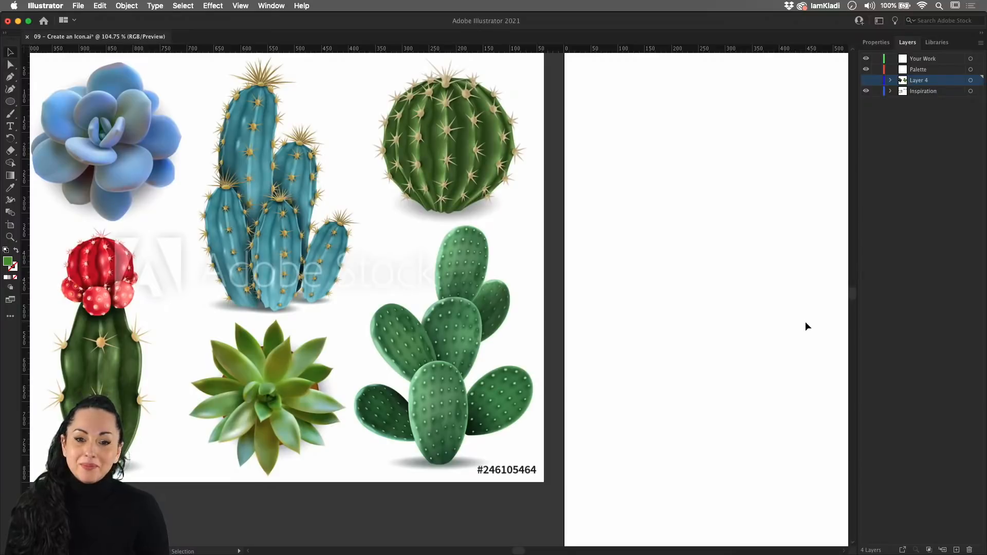
scroll(739, 335, "down", 3)
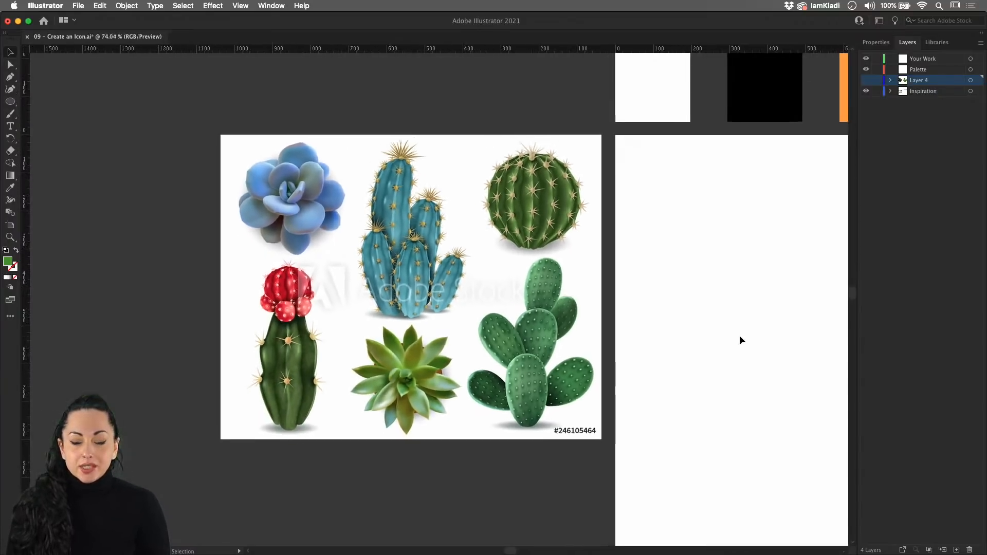
left_click_drag(741, 335, 589, 330)
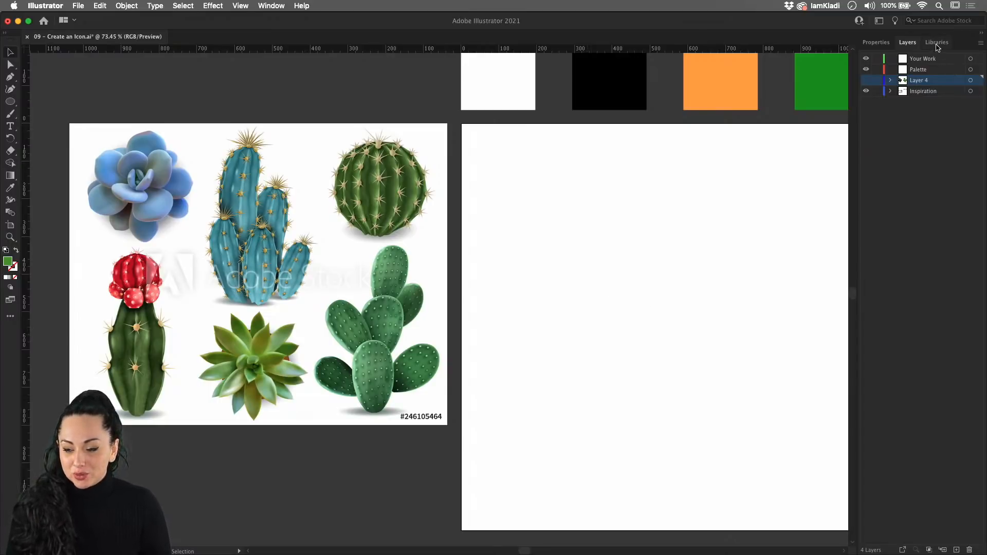
Step: Set the Plant Zine library search to Adobe Stock and search for "plants"
left_click(268, 7)
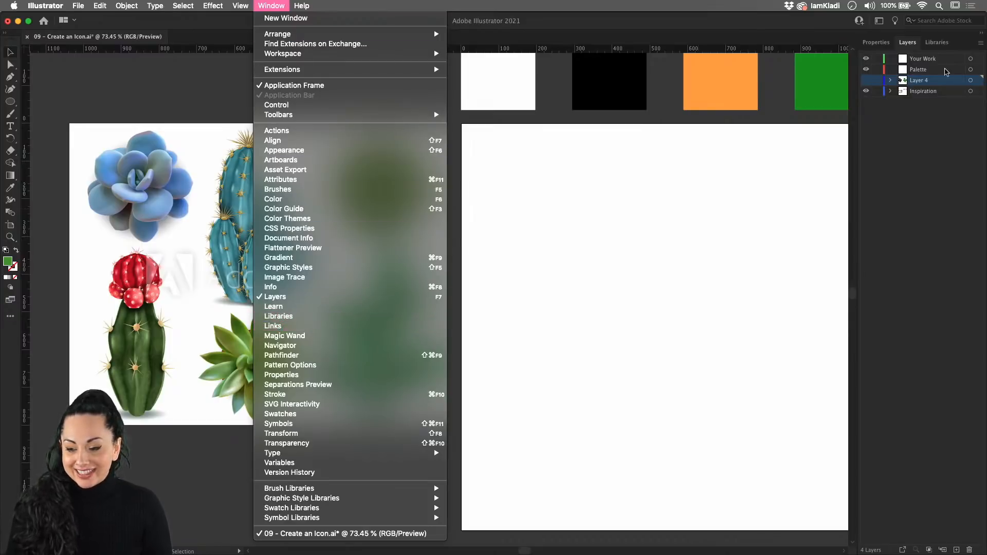
left_click(936, 42)
left_click(937, 43)
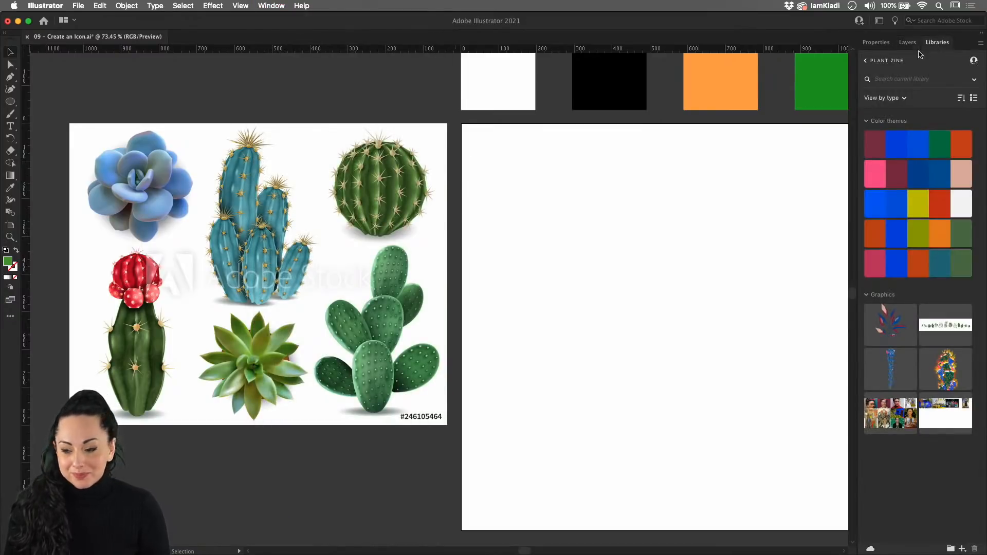
left_click(974, 83)
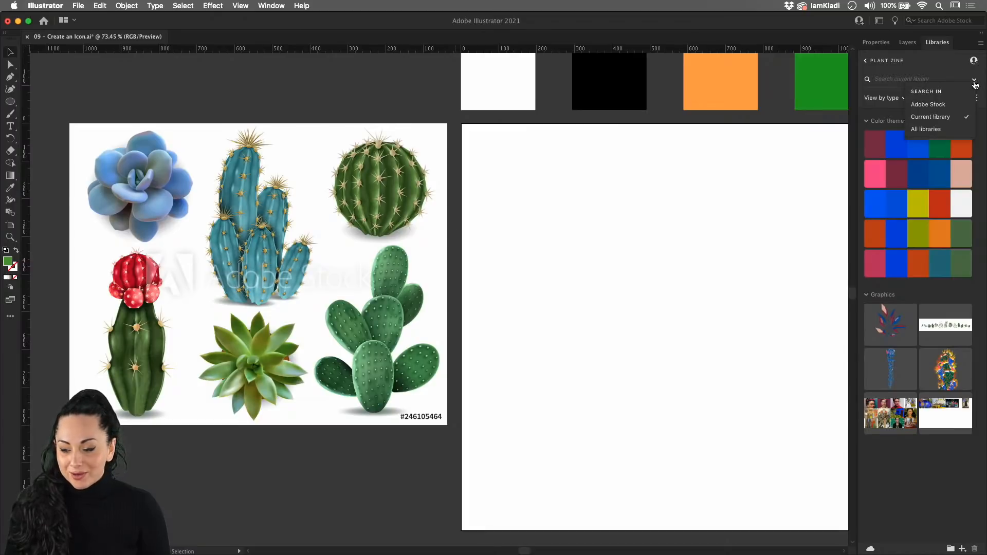
left_click(942, 106)
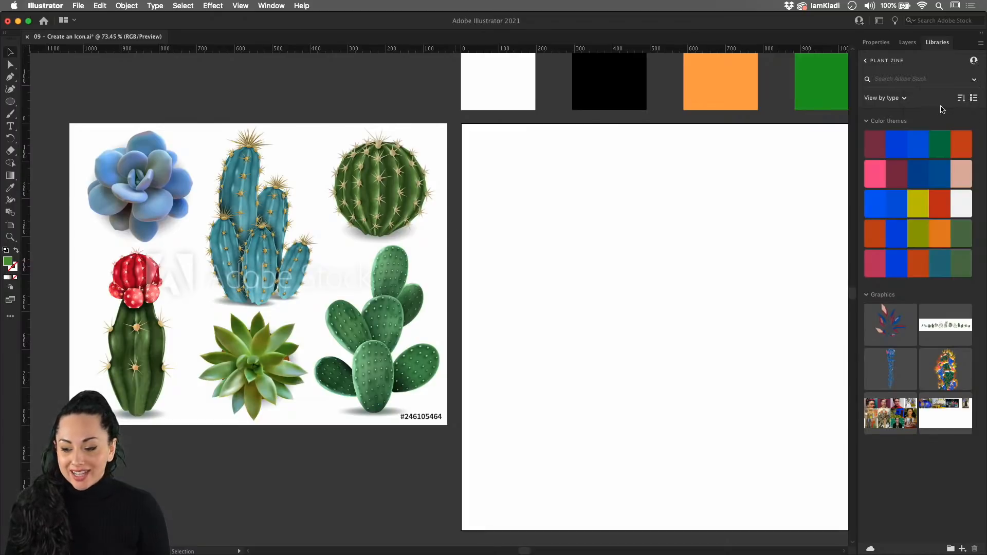
left_click(927, 80)
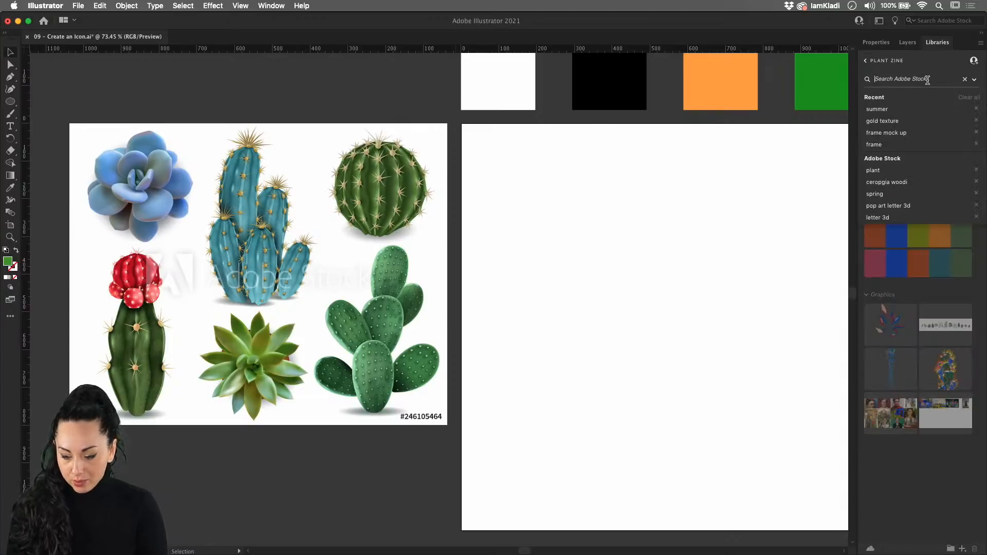
type("plants")
key("Return")
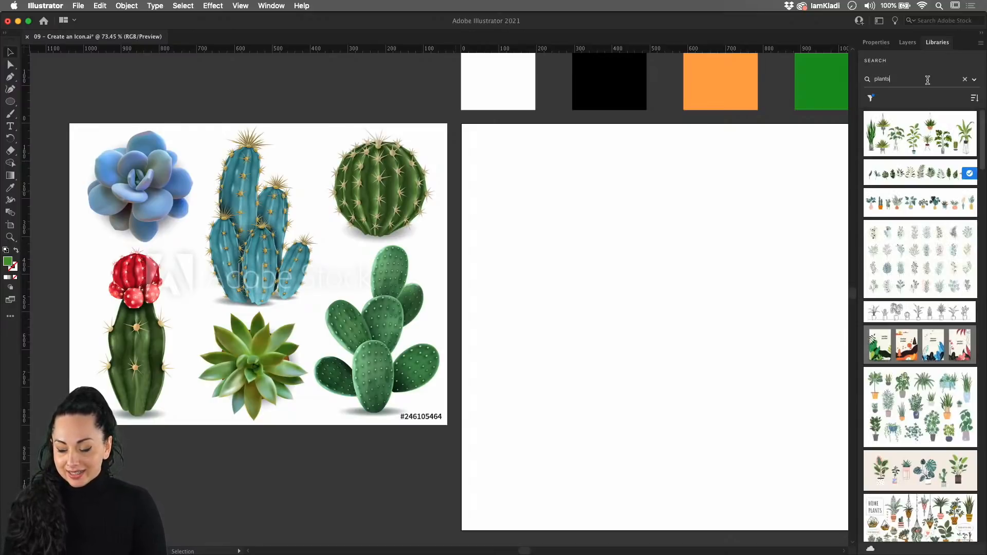
Step: Add the pot plant vector set to the Plant Zine library and load it for placement, unlocking and showing the hidden layer
mouse_move(944, 149)
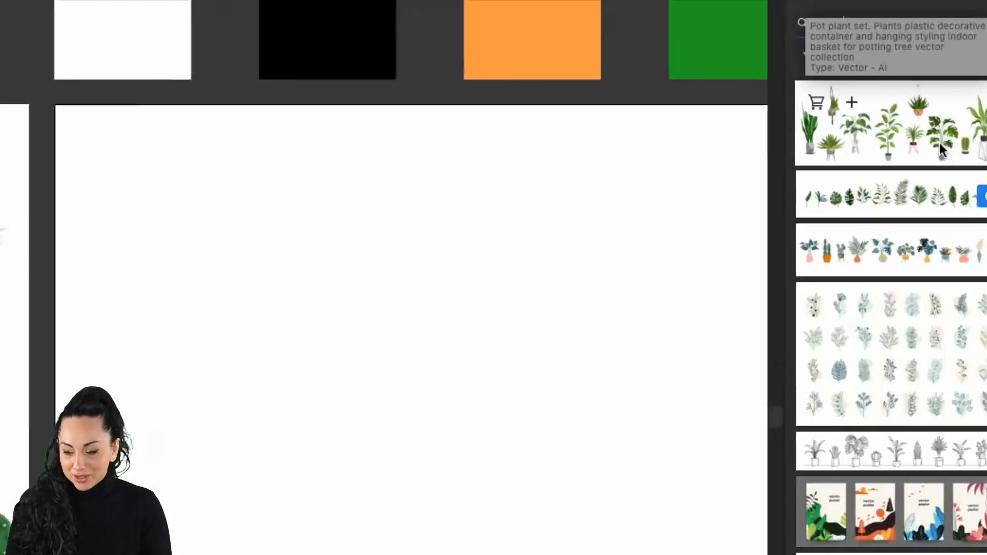
mouse_move(860, 314)
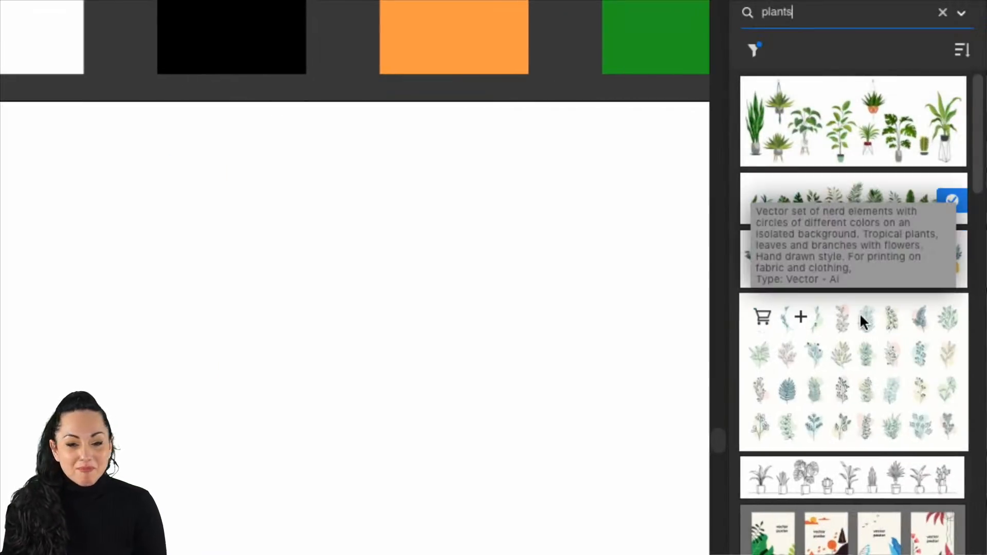
mouse_move(878, 110)
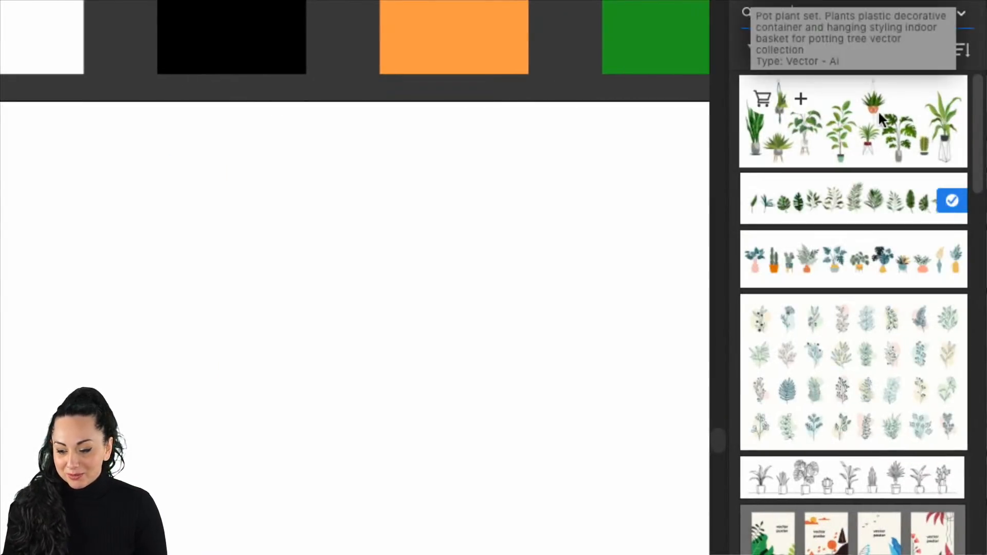
left_click(800, 102)
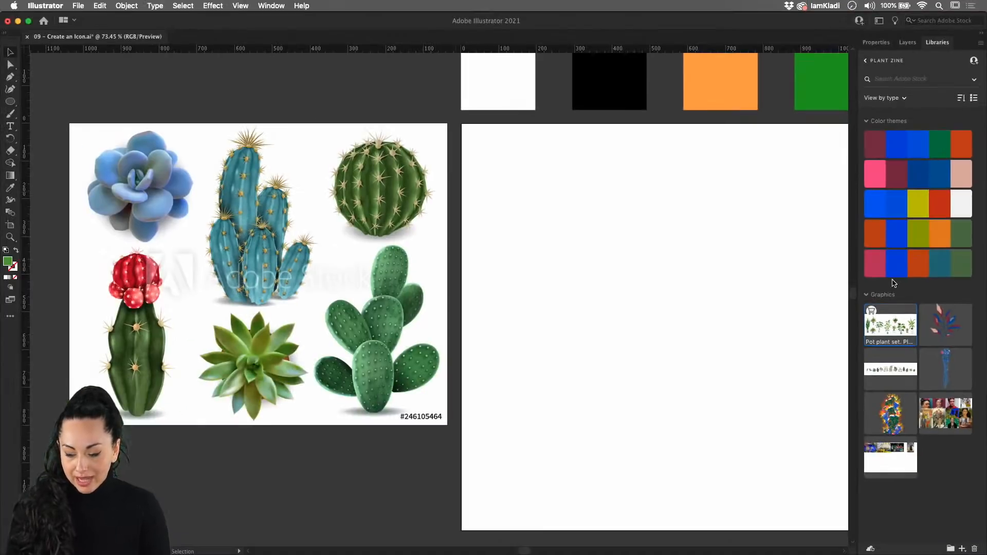
left_click_drag(894, 328, 541, 340)
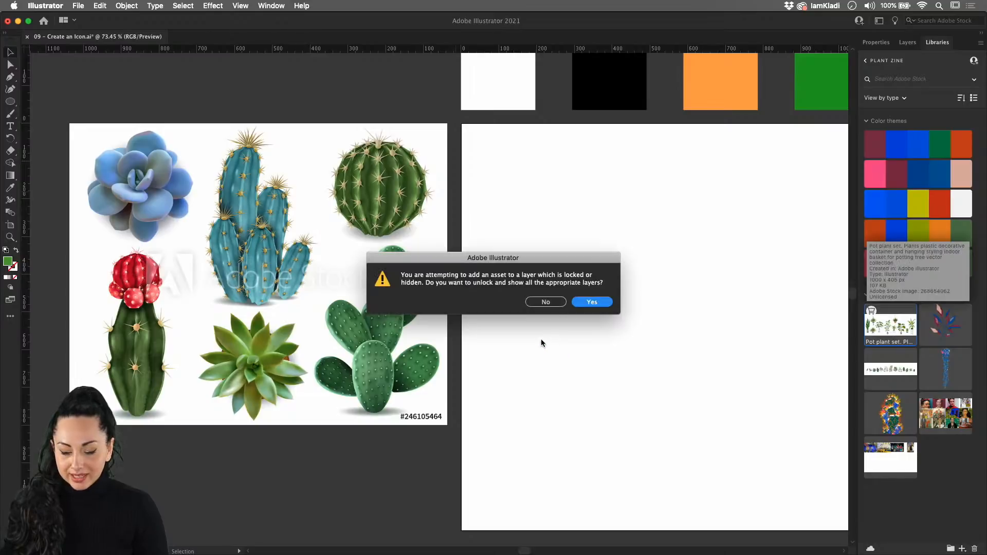
left_click(584, 302)
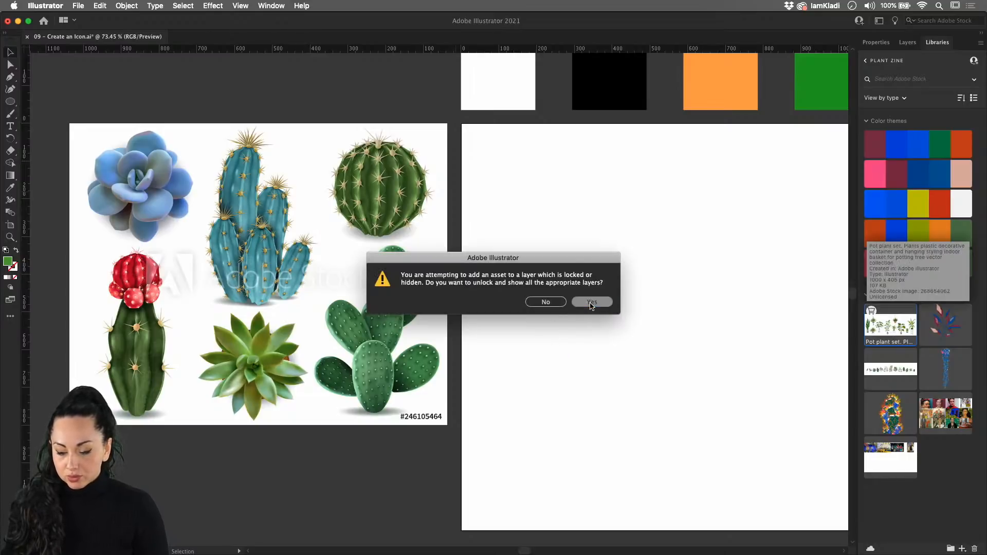
Step: Make Inspiration the active layer for the stock reference being placed
left_click(908, 44)
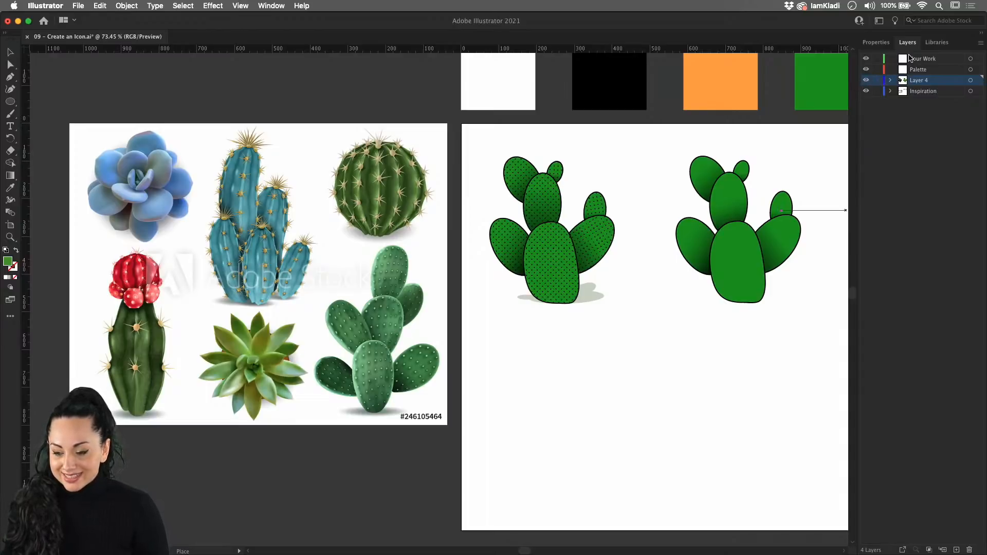
left_click(910, 59)
left_click(918, 92)
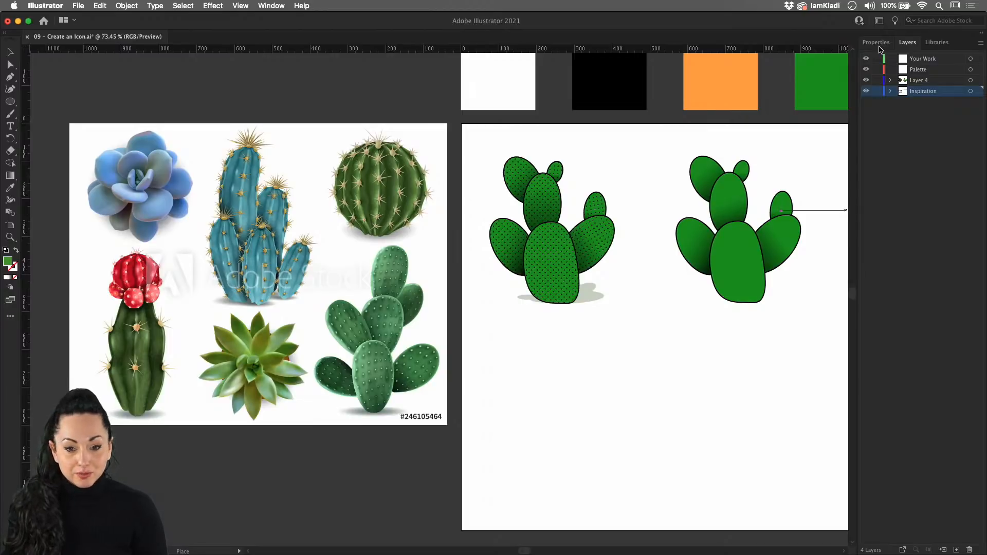
Step: Place the pot plant set from the Plant Zine library and move it just outside the artboard's right edge
left_click(937, 42)
left_click_drag(890, 324, 595, 407)
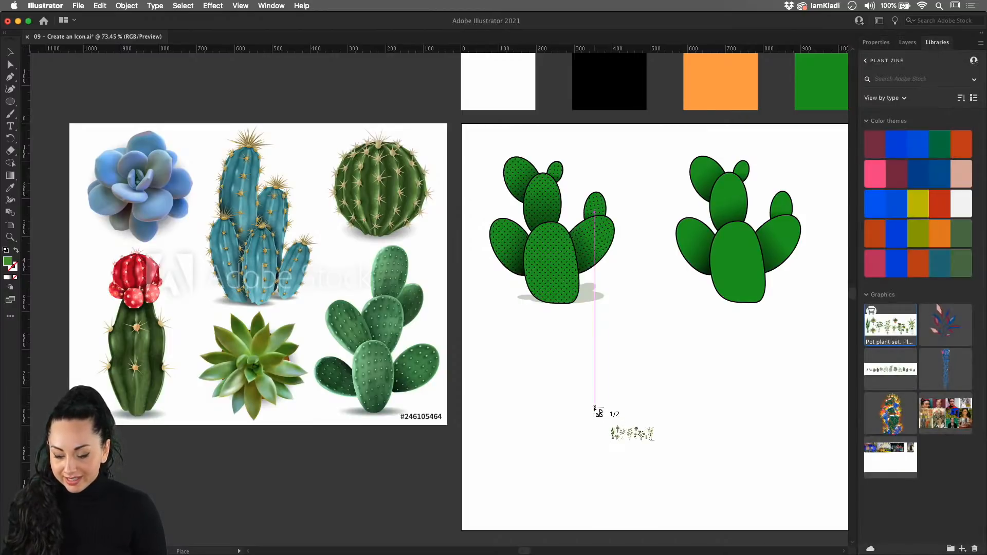
left_click(616, 424)
scroll(631, 414, "down", 3)
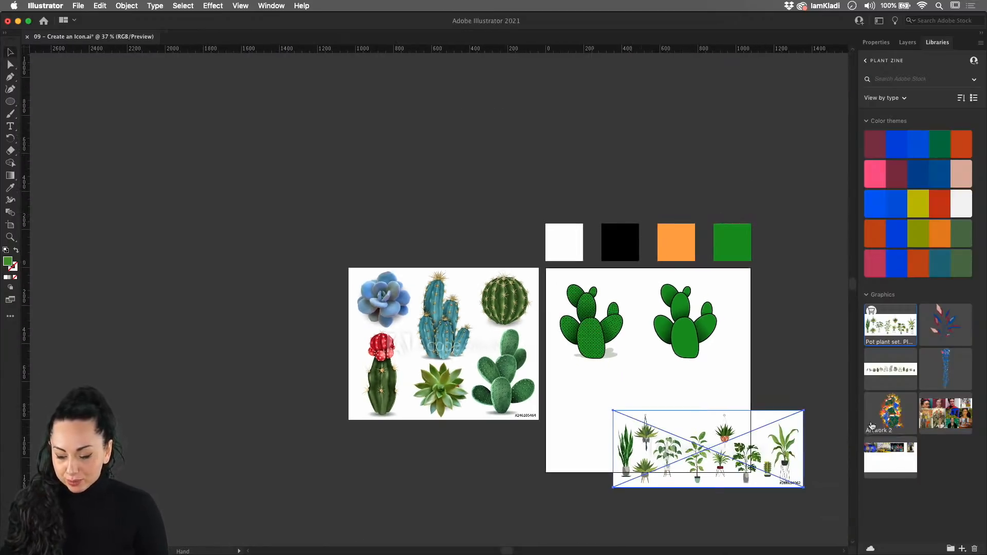
left_click_drag(793, 431, 808, 290)
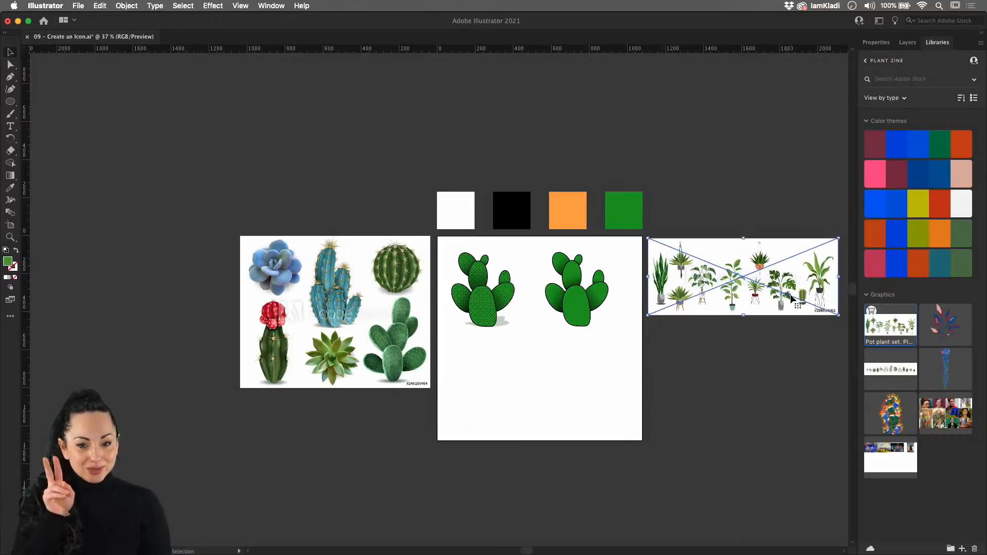
Step: Hide Layer 4, which holds the two finished green cactus examples
key("space")
left_click_drag(687, 322, 627, 344)
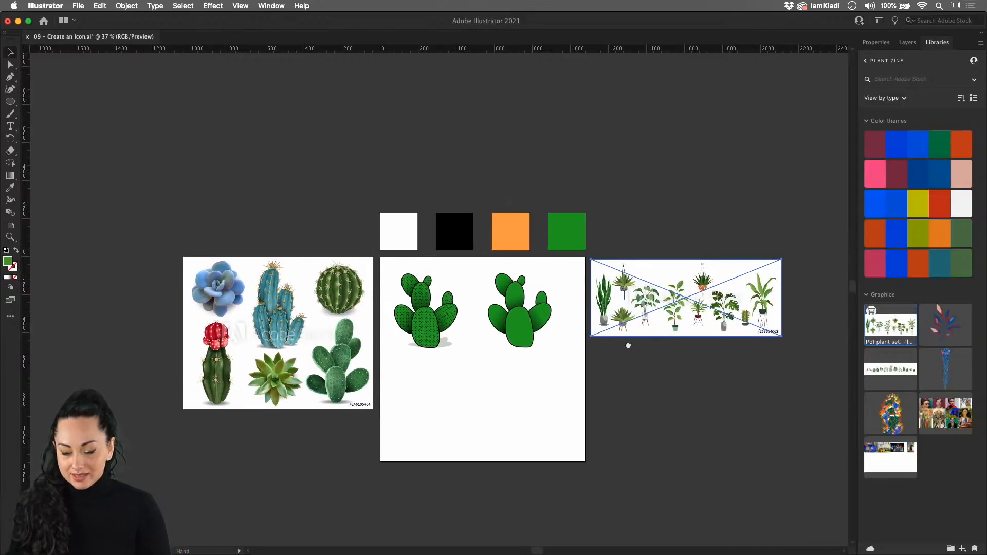
left_click(908, 42)
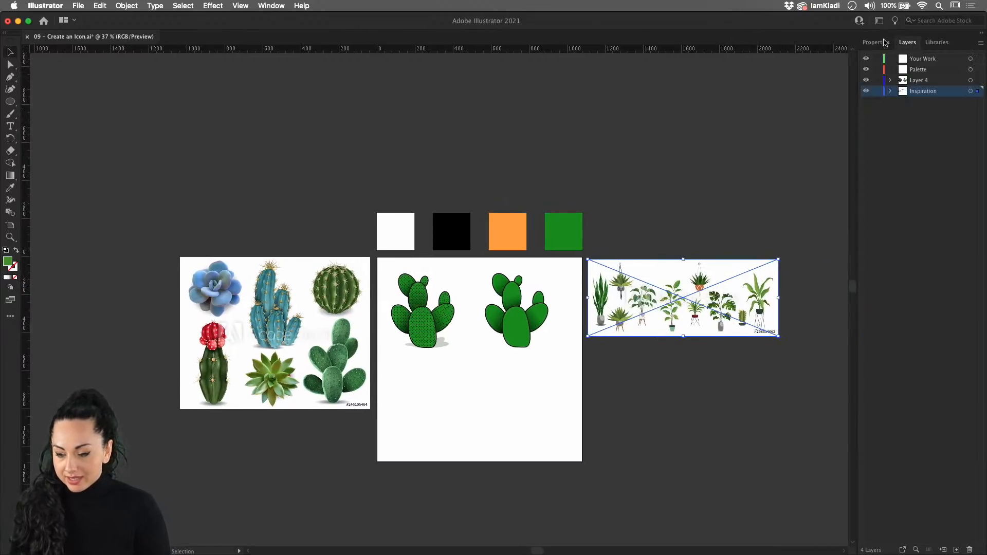
left_click(867, 81)
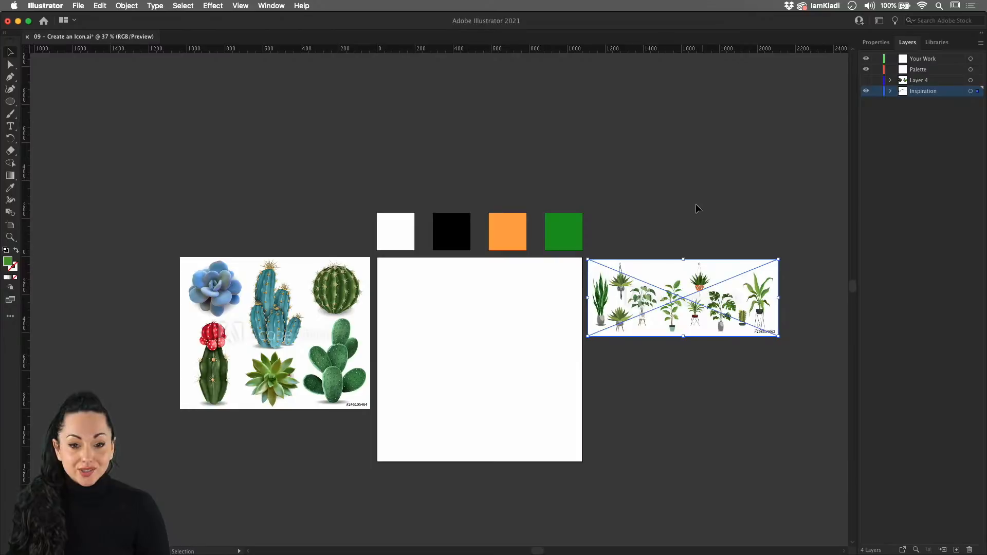
Step: Examine the potted plant illustrations and the cactus reference image on either side of the artboard for simple shapes
scroll(633, 297, "up", 8)
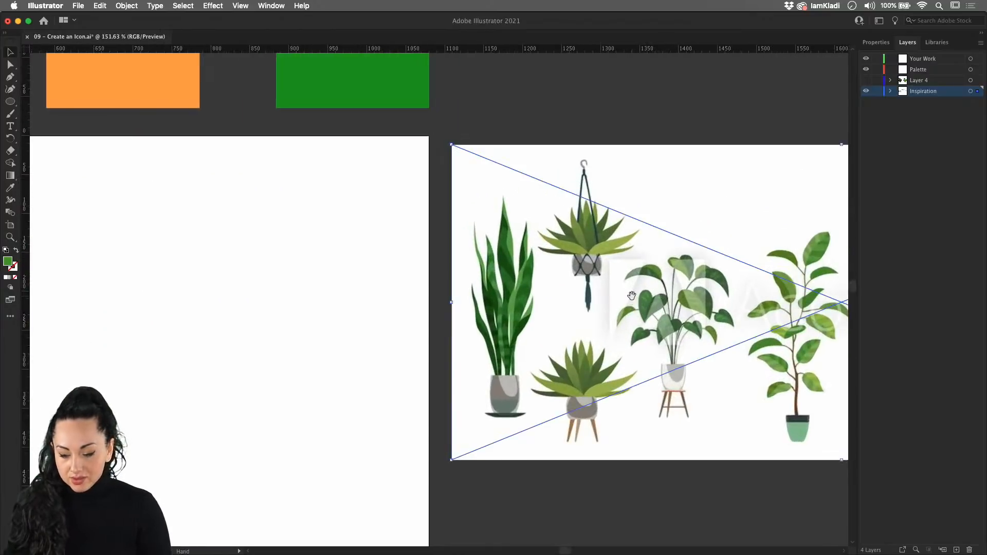
left_click_drag(698, 296, 567, 288)
scroll(567, 287, "right", 10)
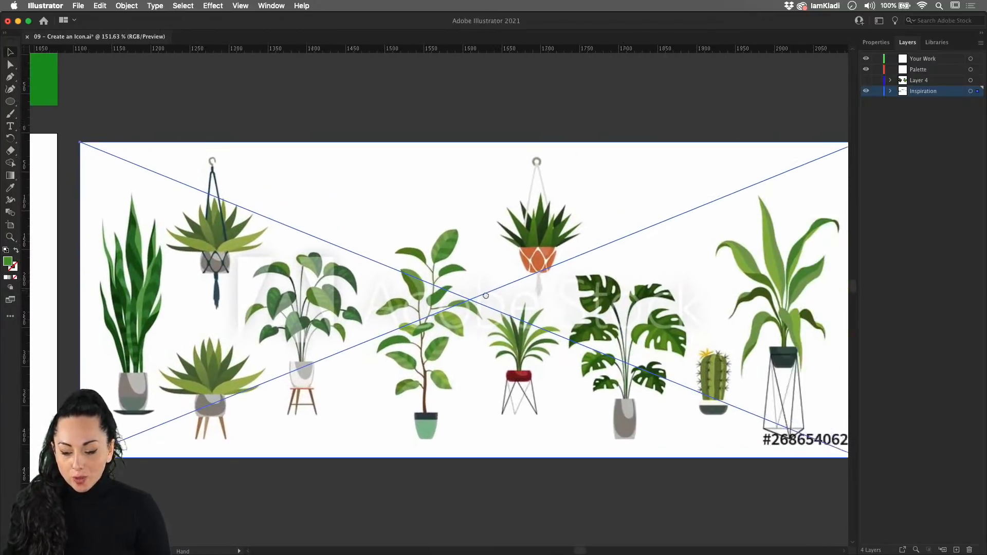
scroll(538, 296, "left", 10)
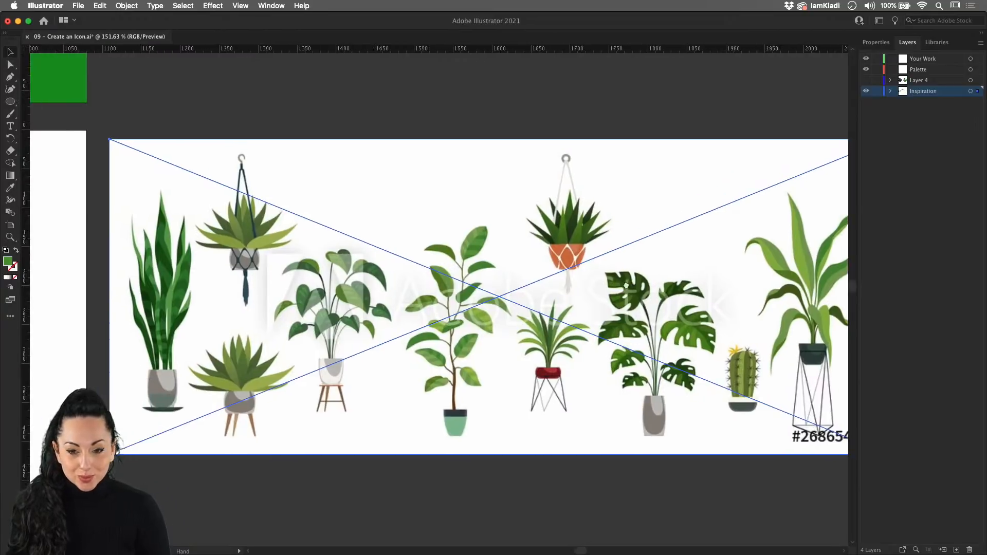
scroll(622, 300, "left", 12)
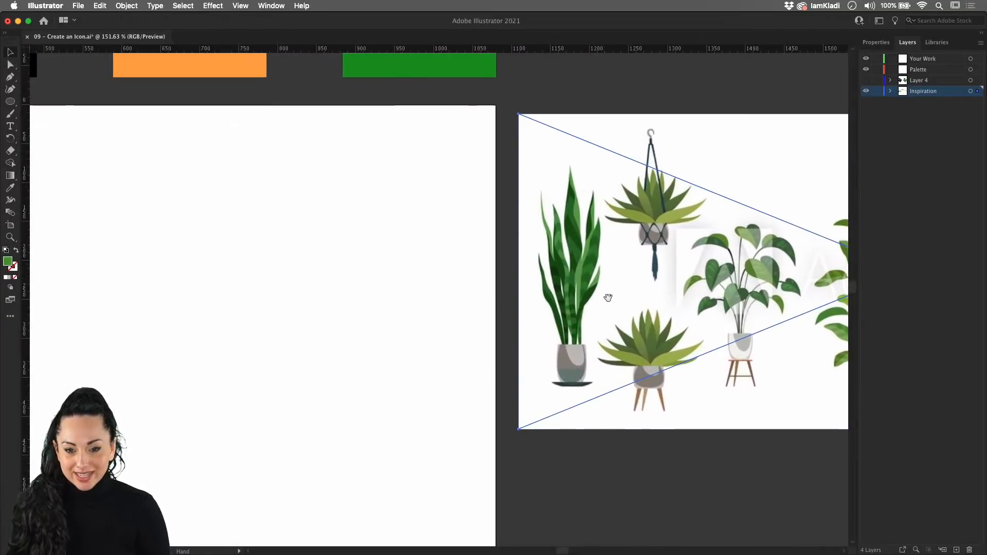
scroll(566, 275, "down", 2)
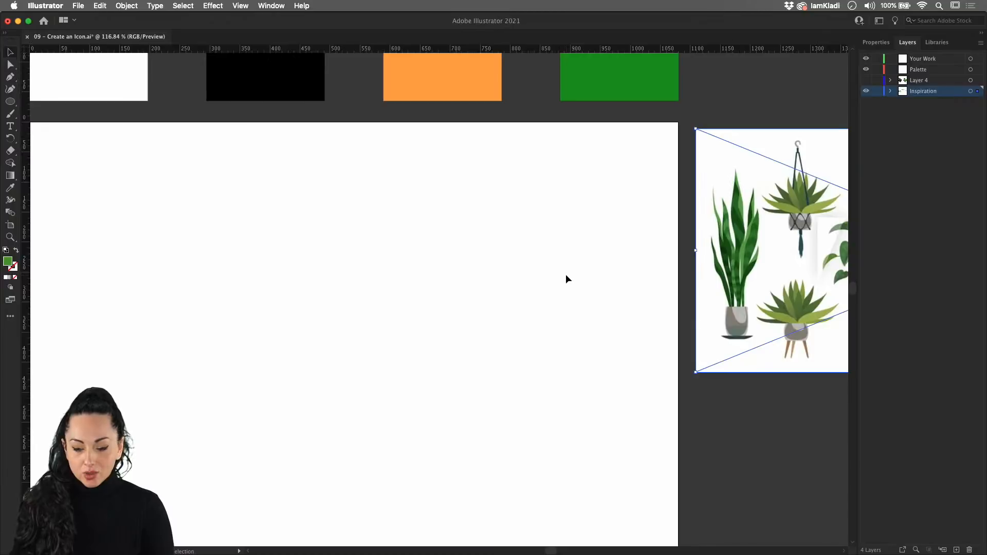
scroll(565, 276, "down", 3)
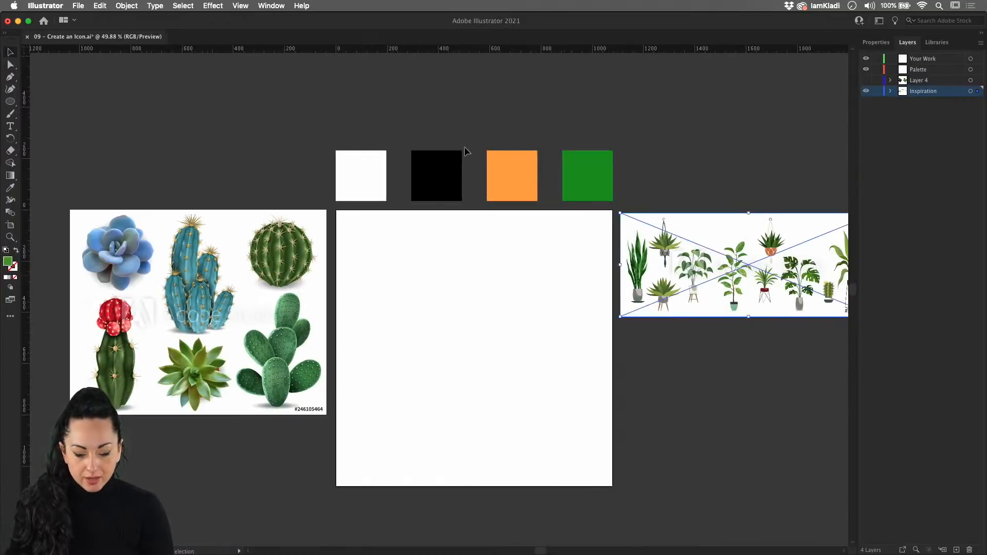
left_click(348, 269)
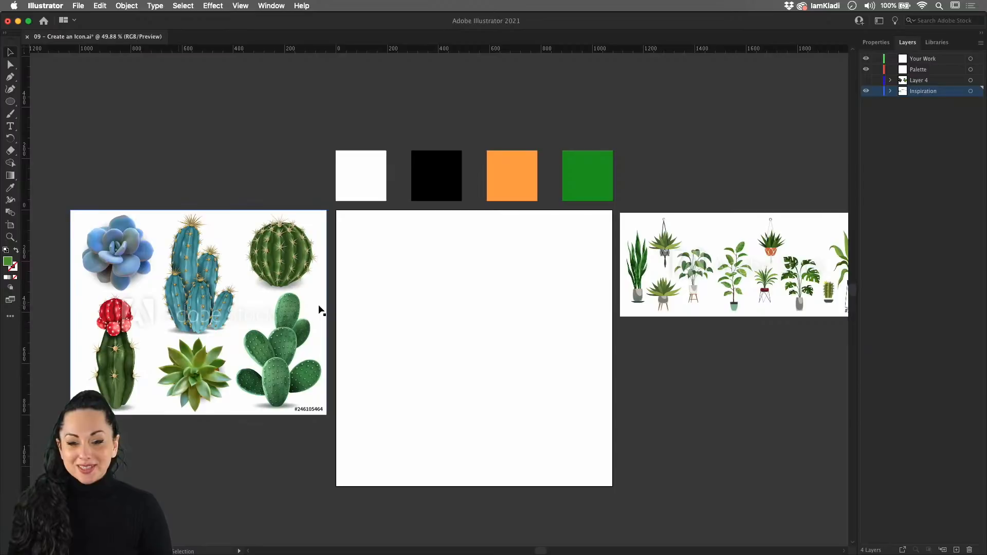
scroll(320, 311, "up", 2)
scroll(320, 306, "up", 1)
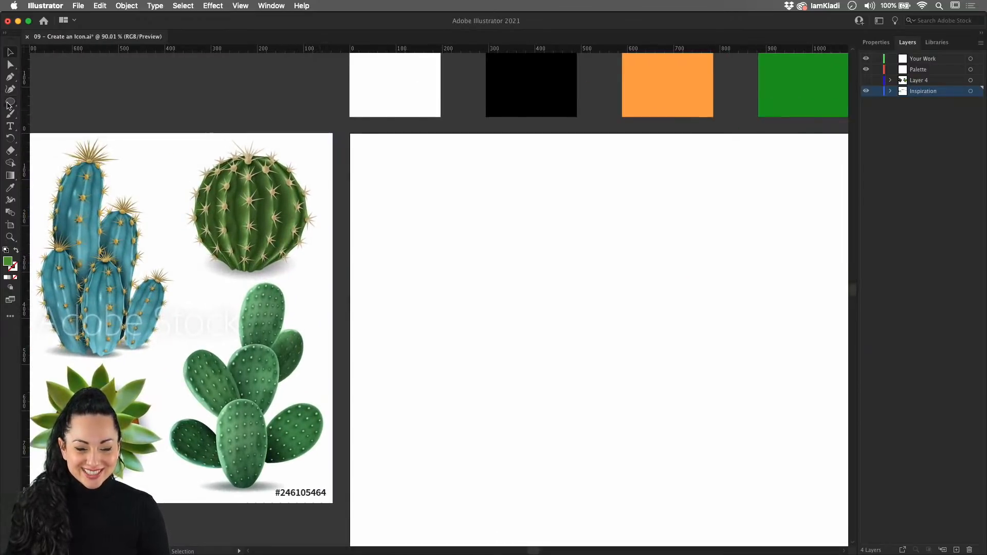
Step: Review the available basic shape tools and activate the Ellipse tool
left_click_drag(9, 105, 31, 104)
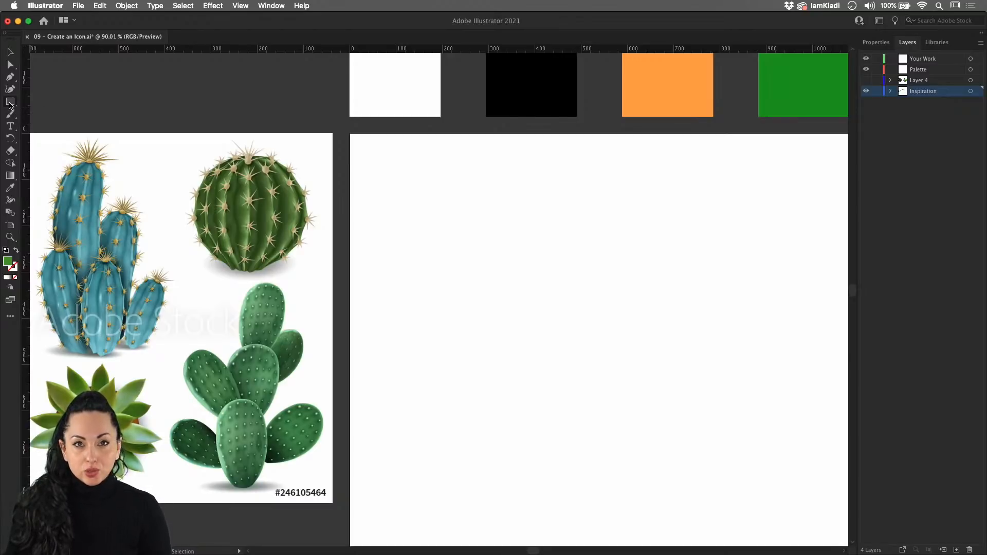
left_click(10, 105)
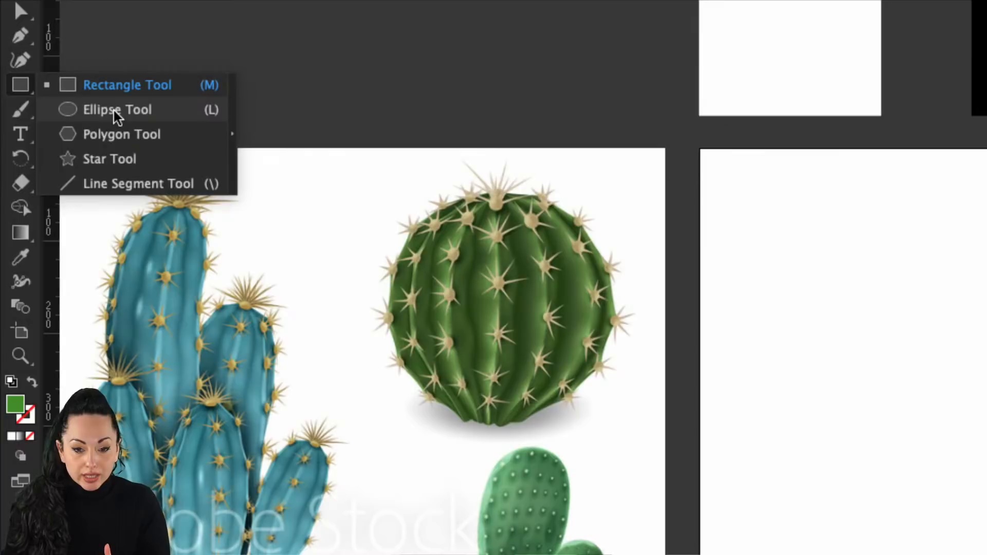
left_click(122, 86)
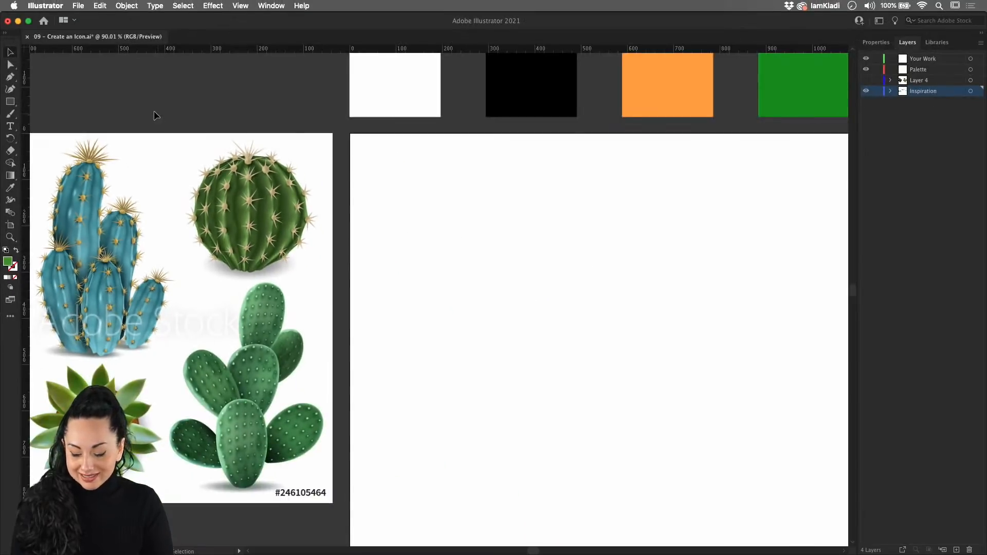
key("l")
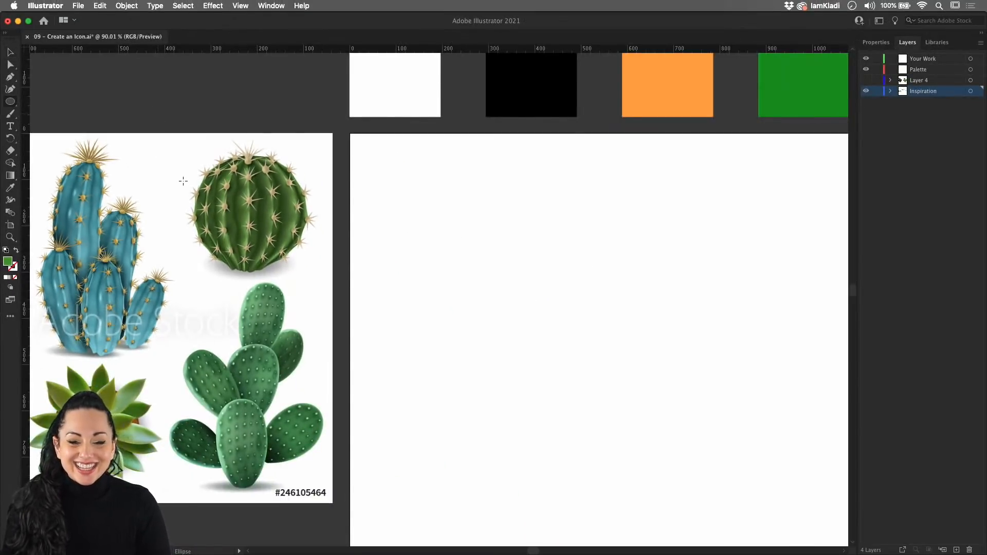
Step: Try a tall green ellipse near the artboard's upper-left corner and undo it
left_click_drag(373, 182, 420, 286)
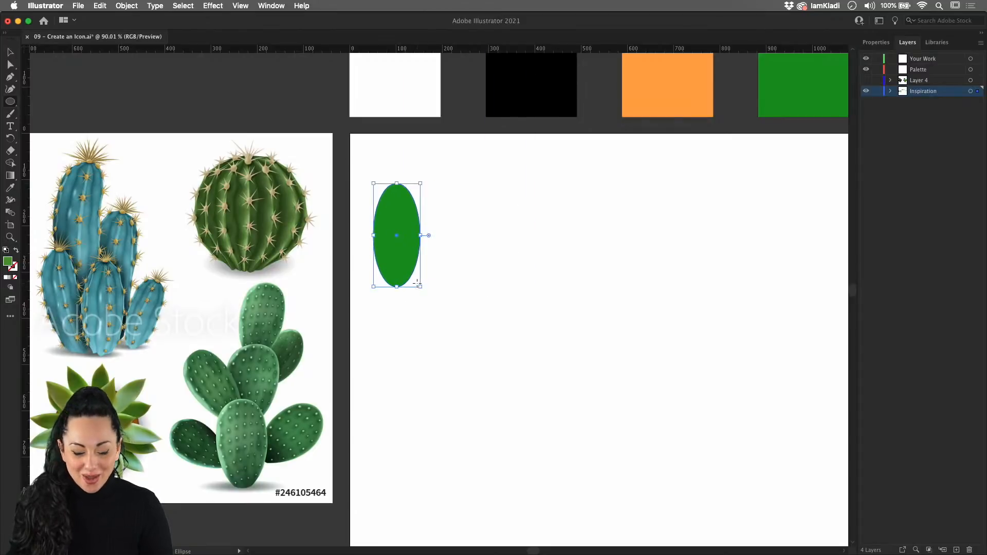
key("super+z")
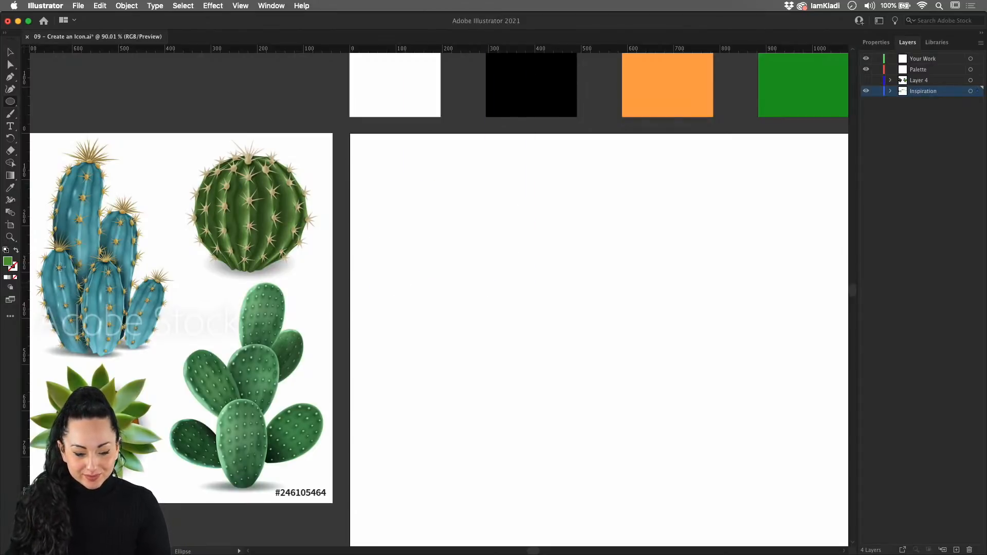
Step: Restore the default white fill and black stroke and draw a tall ellipse in the artboard's upper-left area
left_click(6, 250)
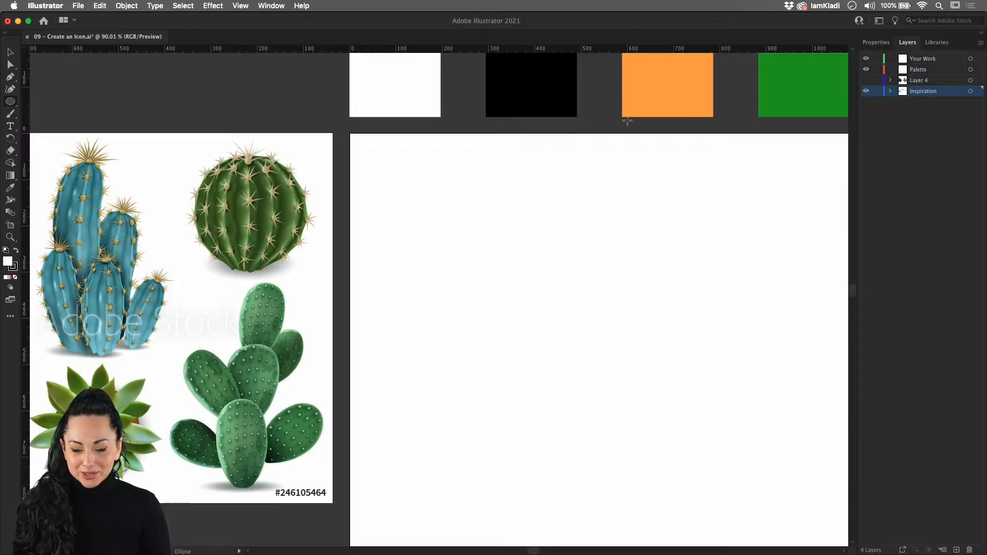
key("space")
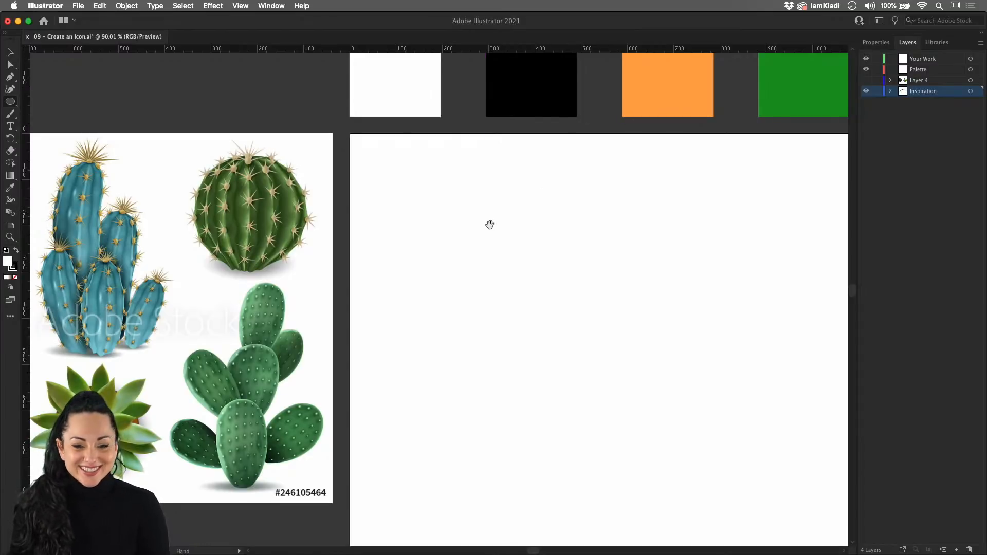
left_click_drag(489, 223, 448, 273)
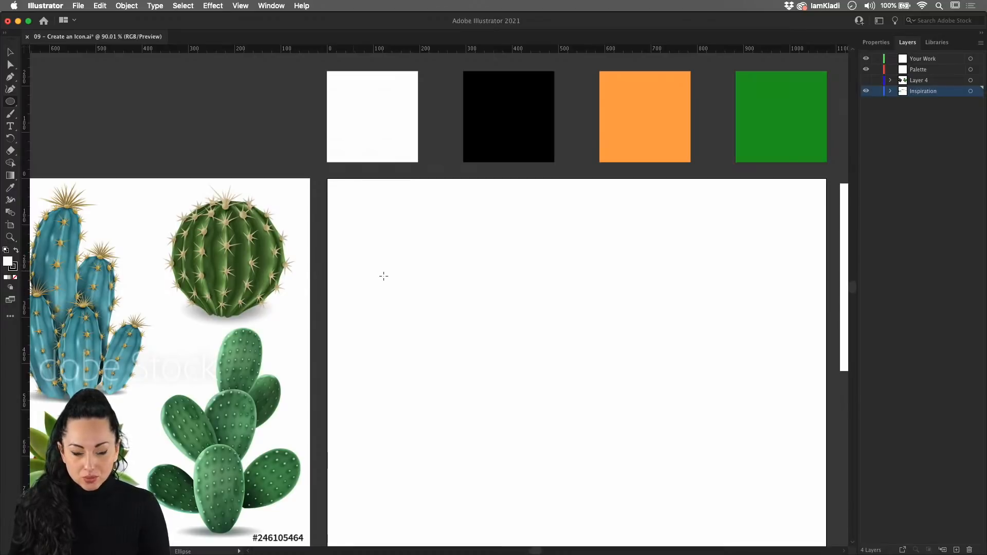
left_click_drag(365, 231, 399, 370)
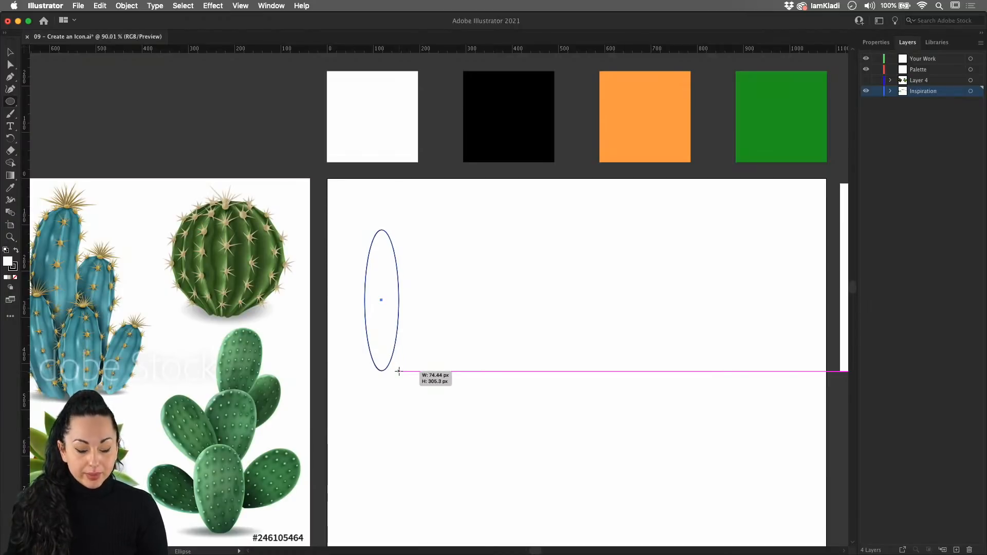
left_click_drag(399, 371, 448, 374)
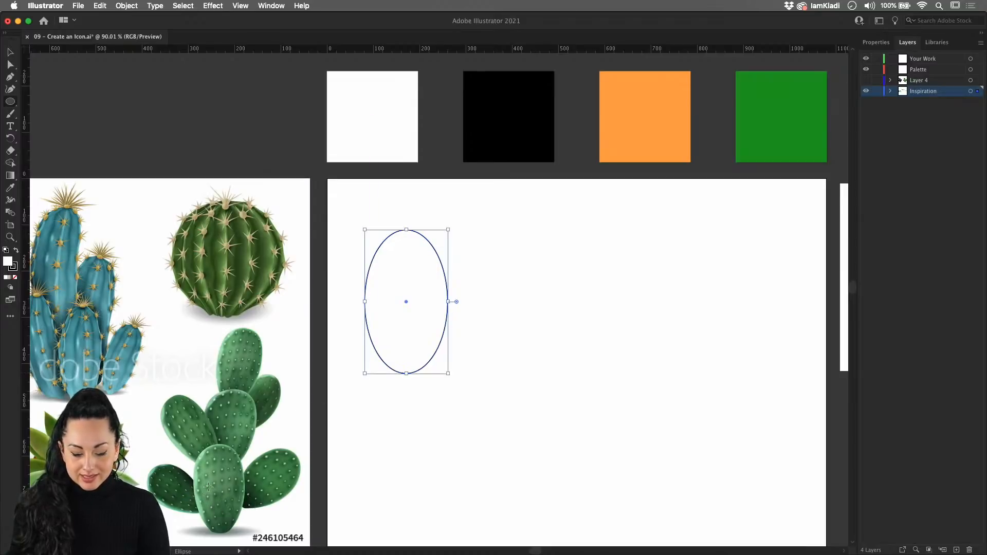
Step: Move the ellipse to the lower middle of the artboard as the cactus body
key("v")
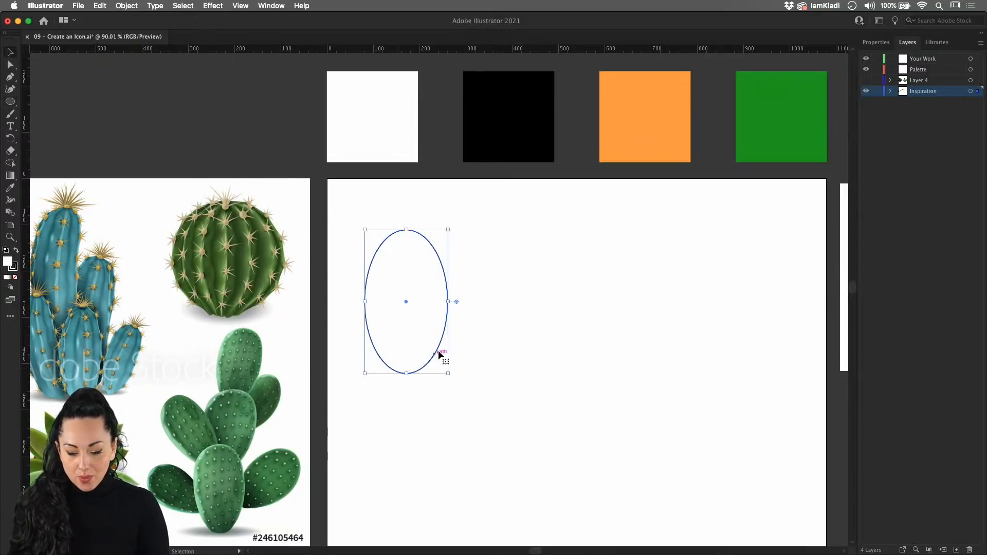
left_click_drag(439, 352, 492, 307)
scroll(491, 314, "up", 3)
scroll(492, 314, "left", 1)
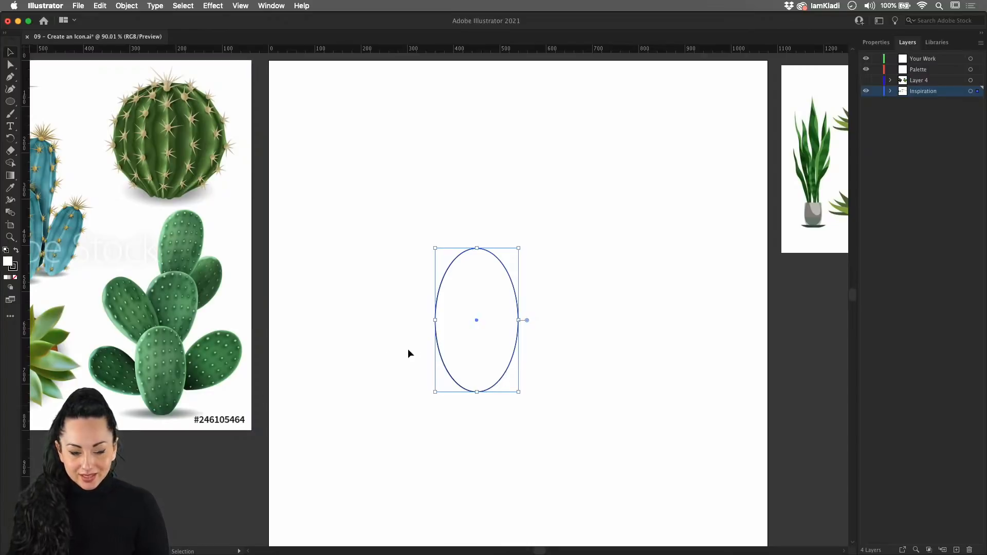
key("space")
left_click_drag(423, 309, 401, 360)
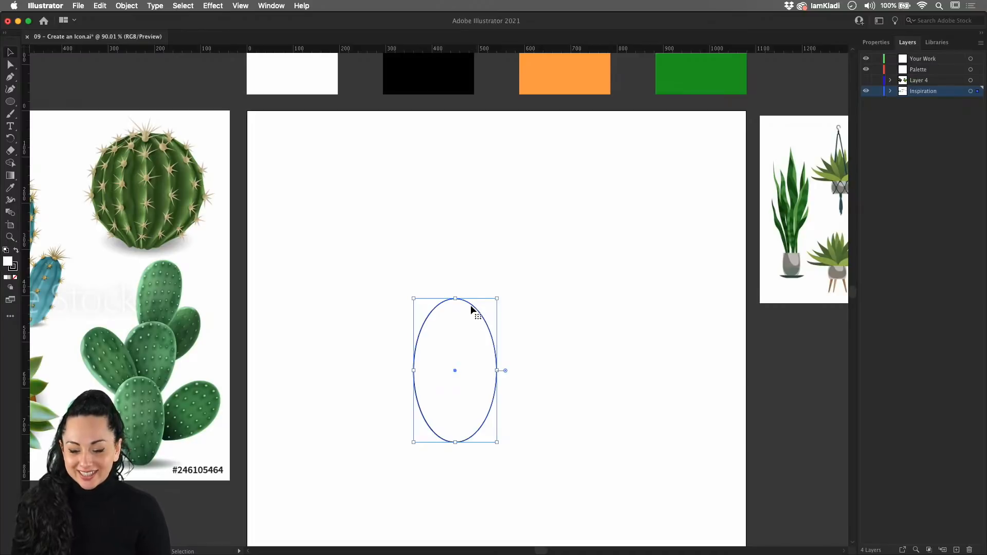
left_click_drag(468, 304, 500, 343)
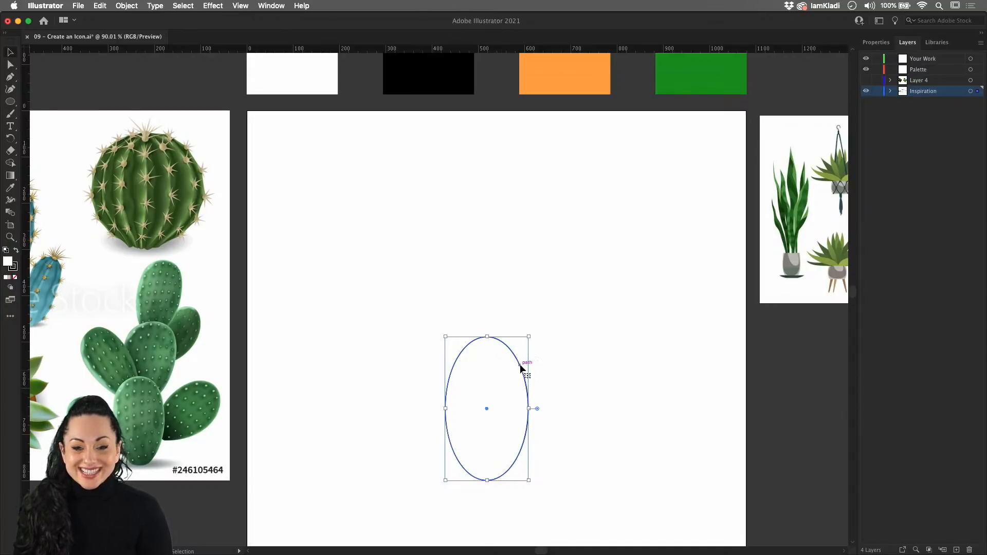
Step: Duplicate the body ellipse into two smaller, left-tilted lobes overlapping the body's upper-left and upper-right sides
left_click_drag(521, 367, 411, 357)
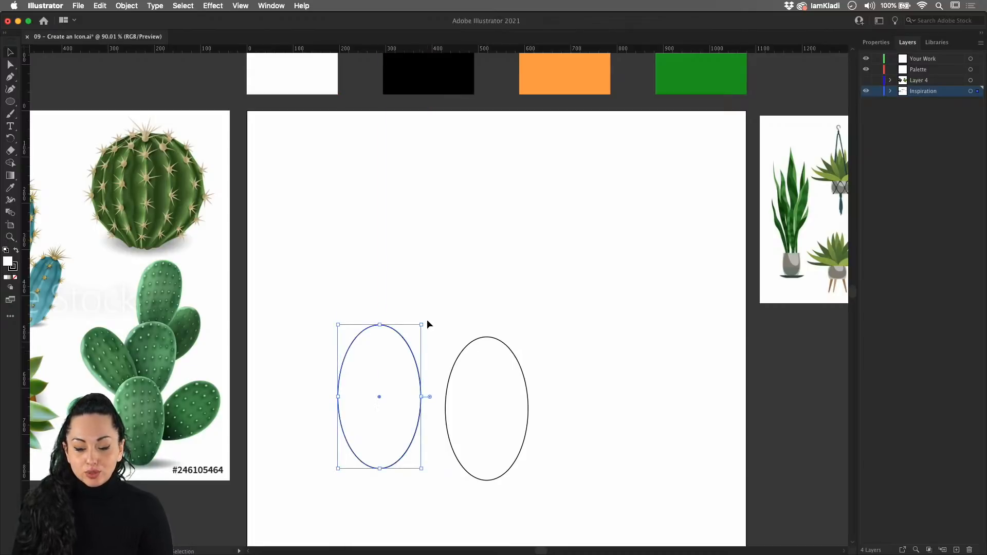
left_click_drag(424, 320, 548, 348)
left_click(532, 313)
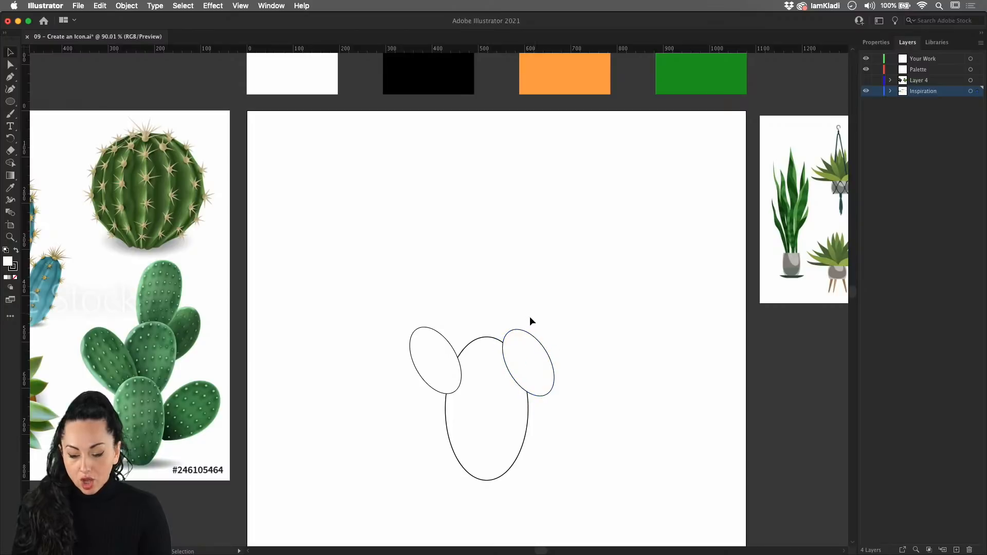
Step: Rotate the right lobe so it tilts outward to the right and enlarge it
left_click(530, 338)
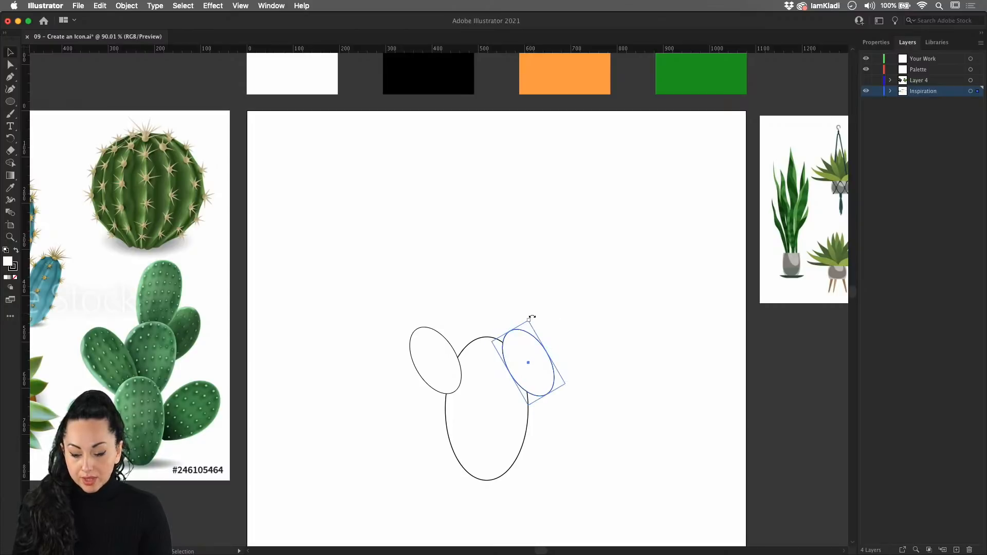
left_click_drag(532, 316, 569, 387)
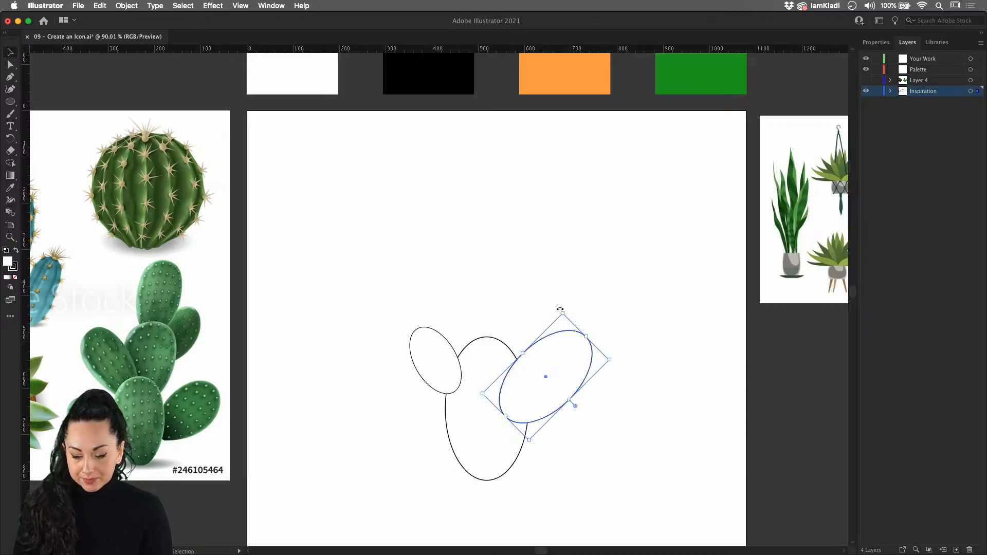
Step: Shrink the right lobe slightly and send both side lobes behind the cactus body
left_click_drag(562, 313, 565, 317)
left_click(593, 348)
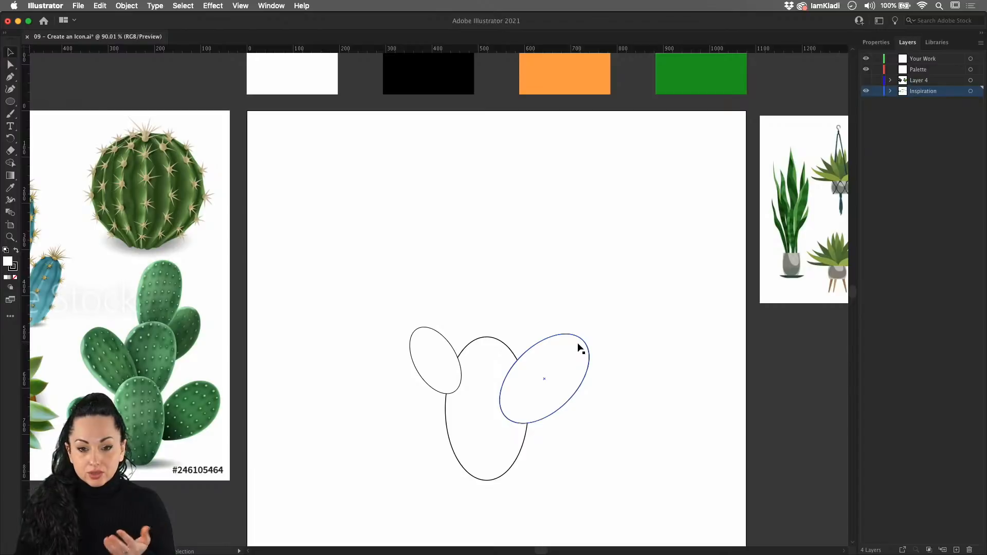
left_click(578, 340)
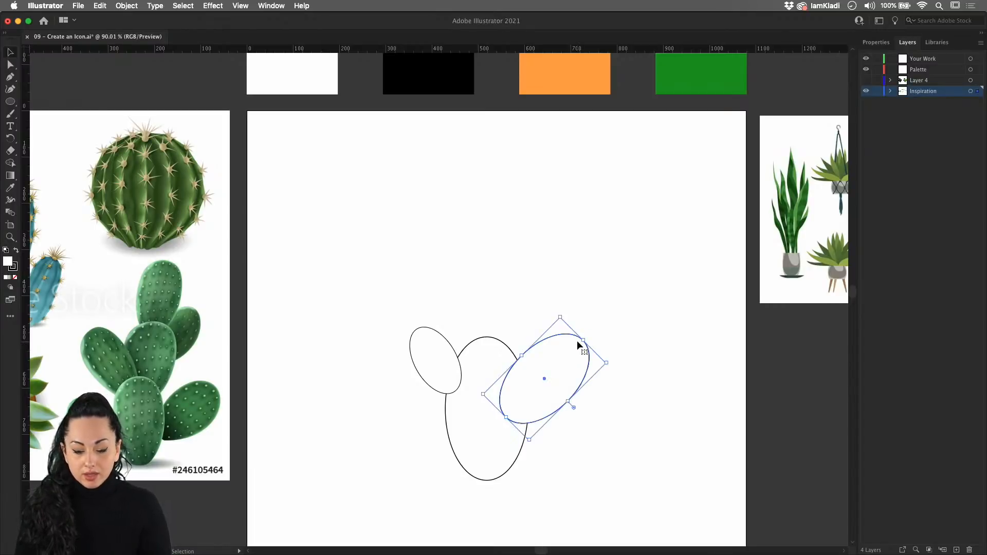
left_click(426, 351, "shift")
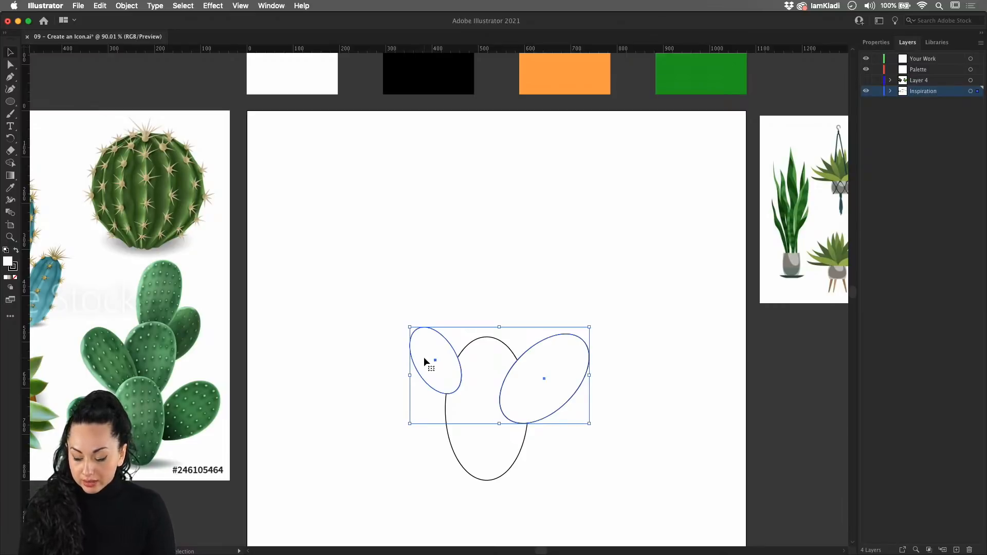
key("a")
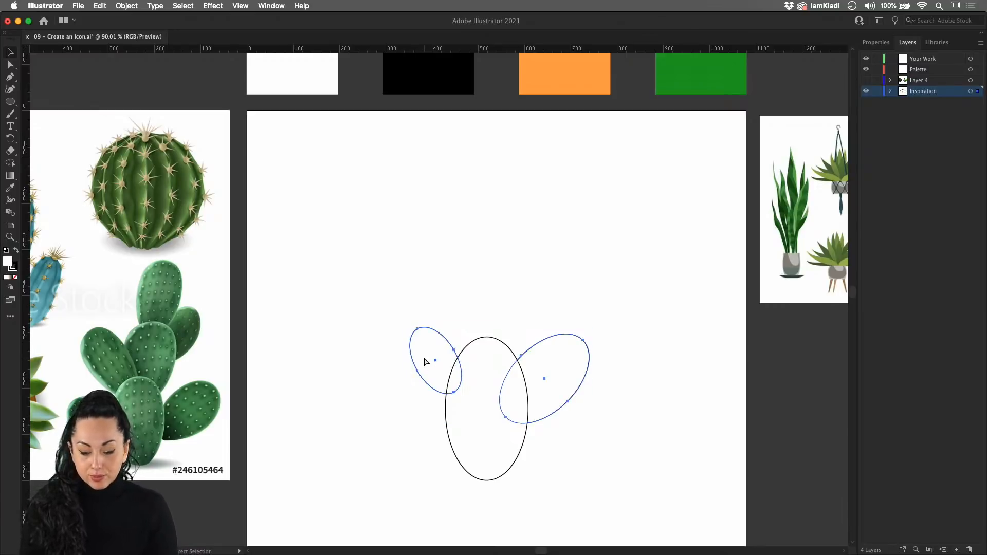
key("v")
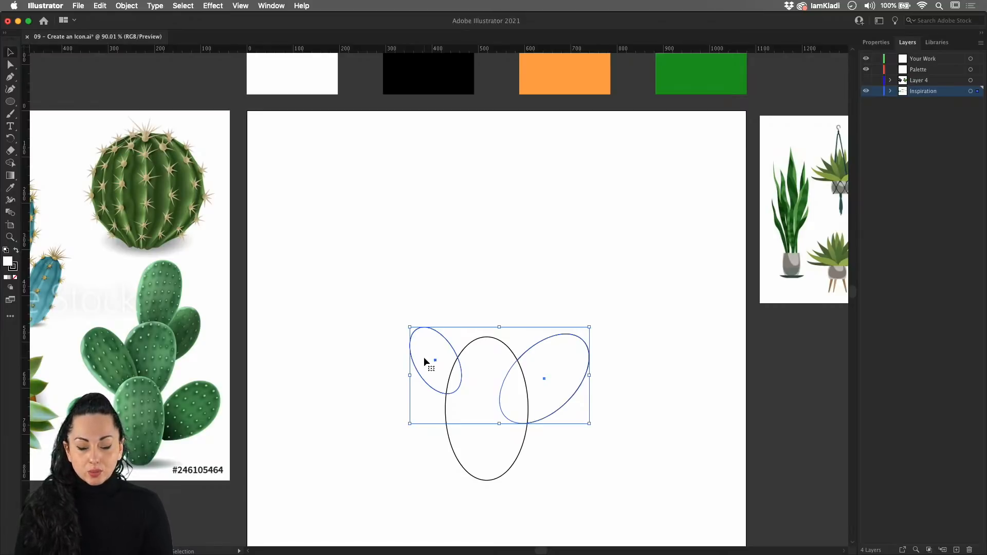
left_click(389, 312)
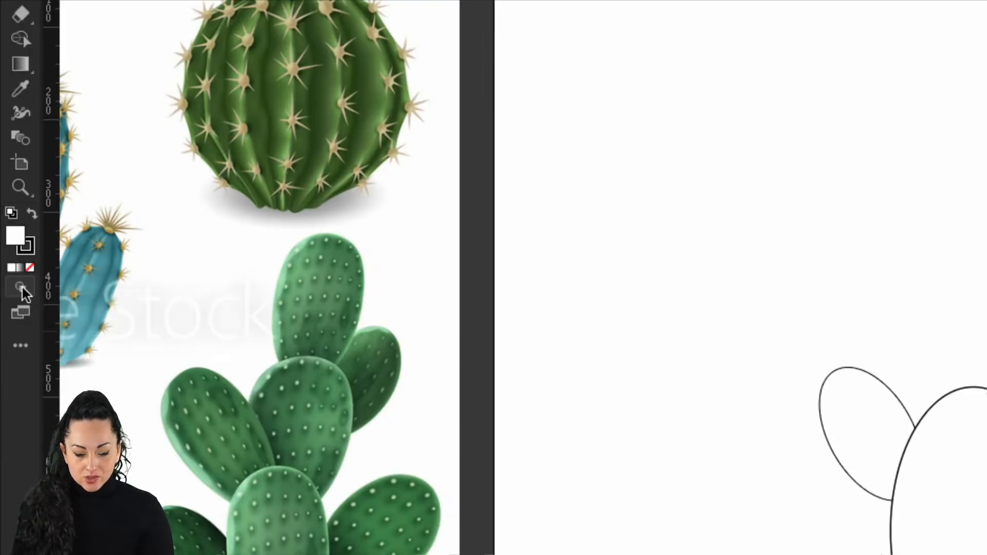
Step: Switch to Draw Behind mode and draw an upper ellipse behind the top of the cactus body
left_click(20, 288)
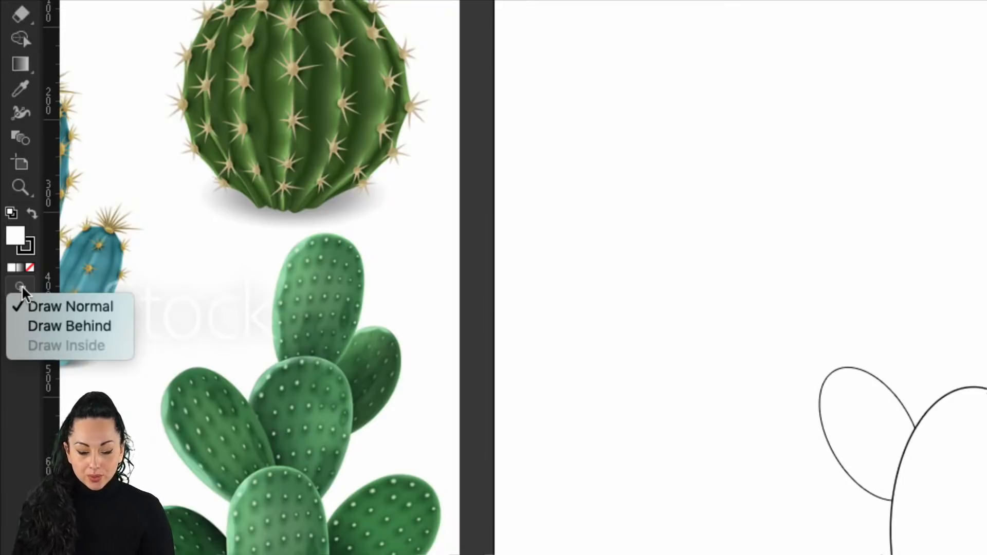
left_click(56, 329)
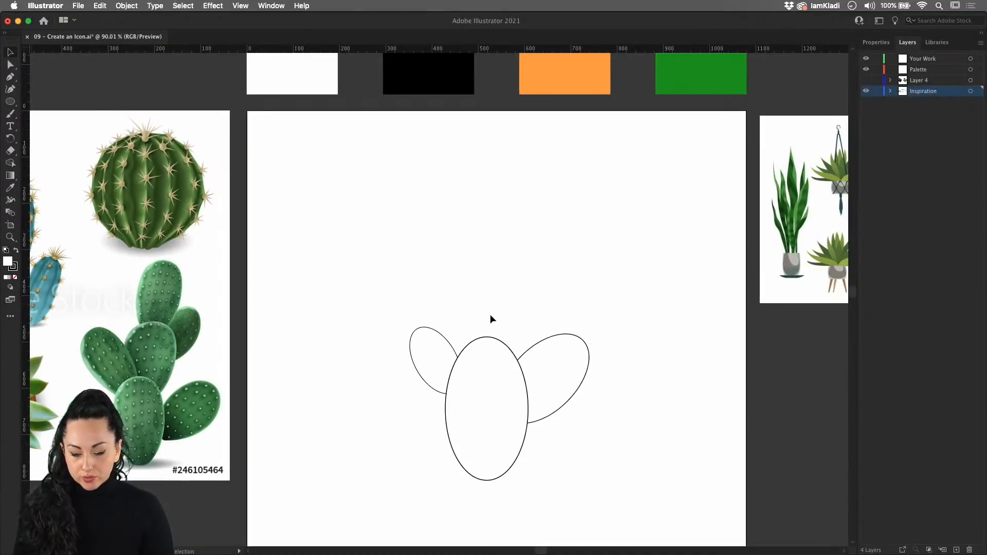
key("l")
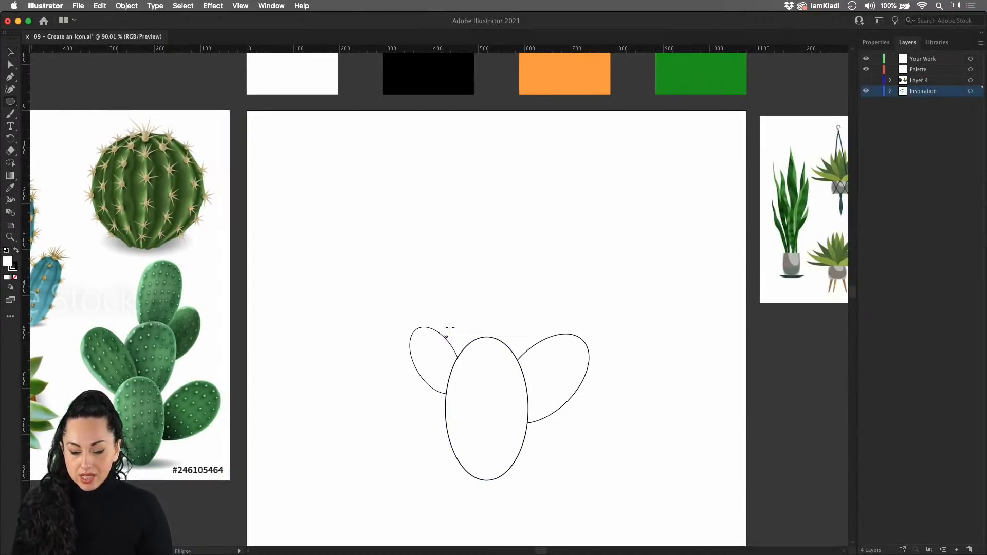
left_click_drag(435, 277, 501, 375)
key("v")
left_click(539, 307)
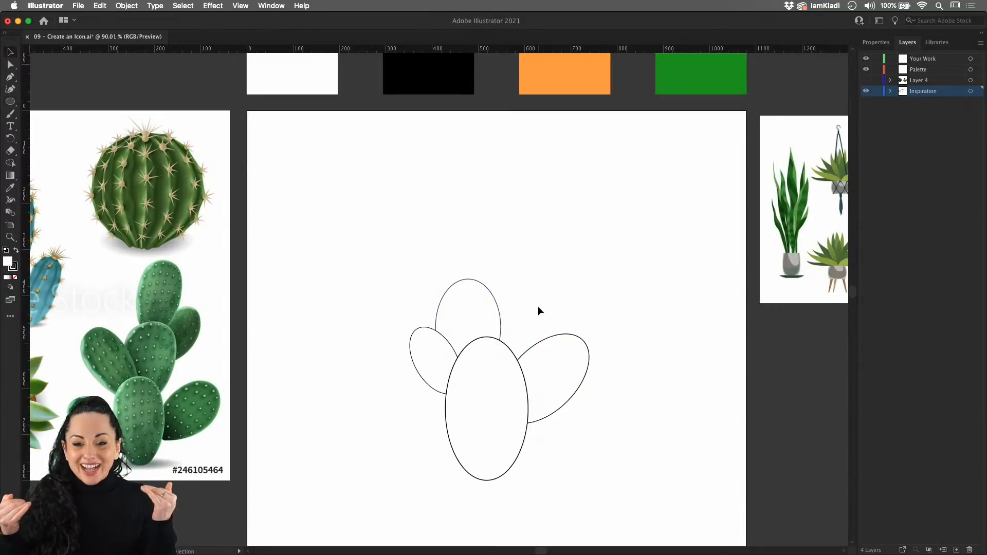
Step: Draw a smaller ellipse behind the body, right of the upper lobe, and tilt it outward to the right
key("l")
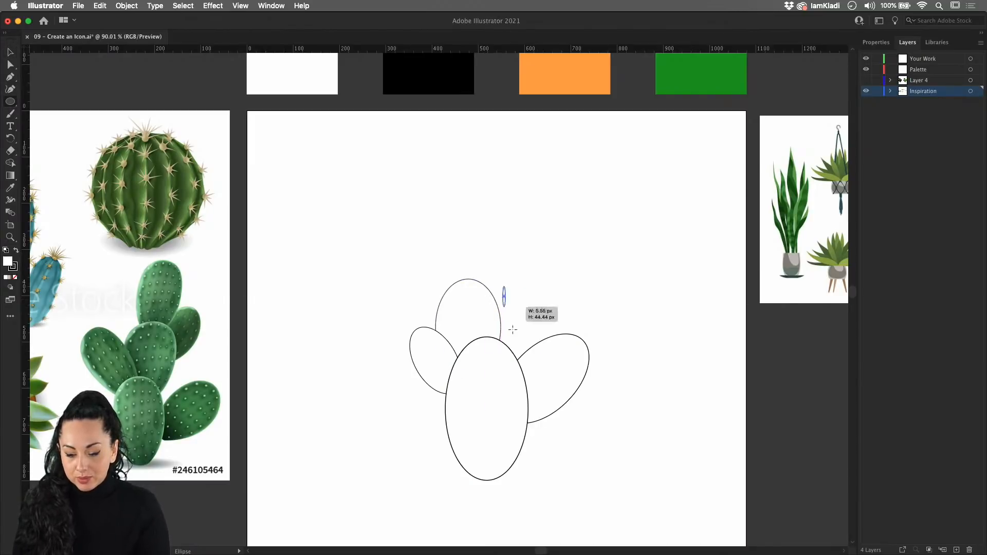
left_click_drag(503, 286, 551, 368)
key("v")
left_click_drag(543, 311, 581, 305)
Step: Tilt the upper lobe to the left and raise it above the cactus body
left_click(480, 294)
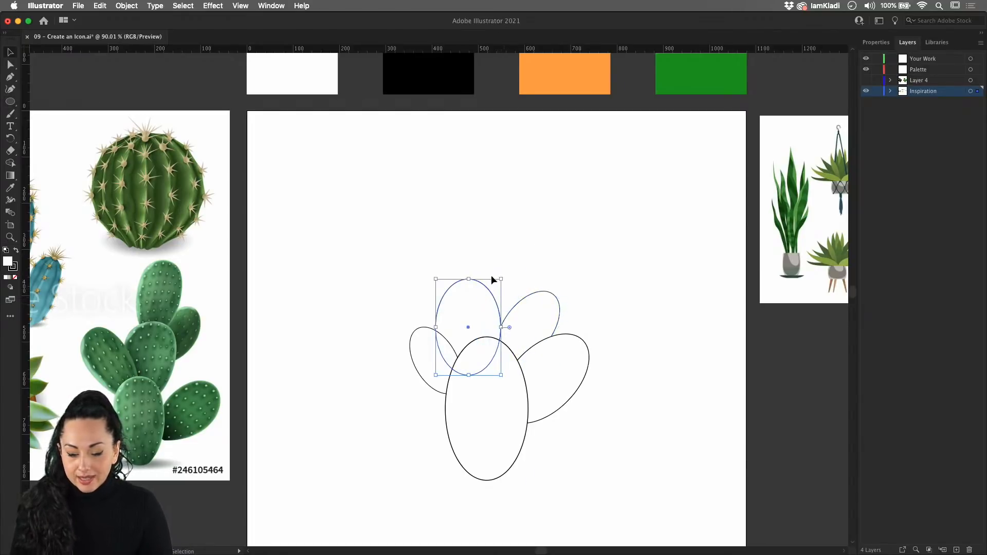
left_click_drag(504, 274, 474, 269)
left_click_drag(462, 305, 473, 236)
left_click(414, 337)
left_click(459, 294)
left_click_drag(472, 278, 476, 286)
Step: Lower the left lobe slightly and move the small right-tilted lobe up to the upper lobe's right side
left_click_drag(423, 354, 424, 366)
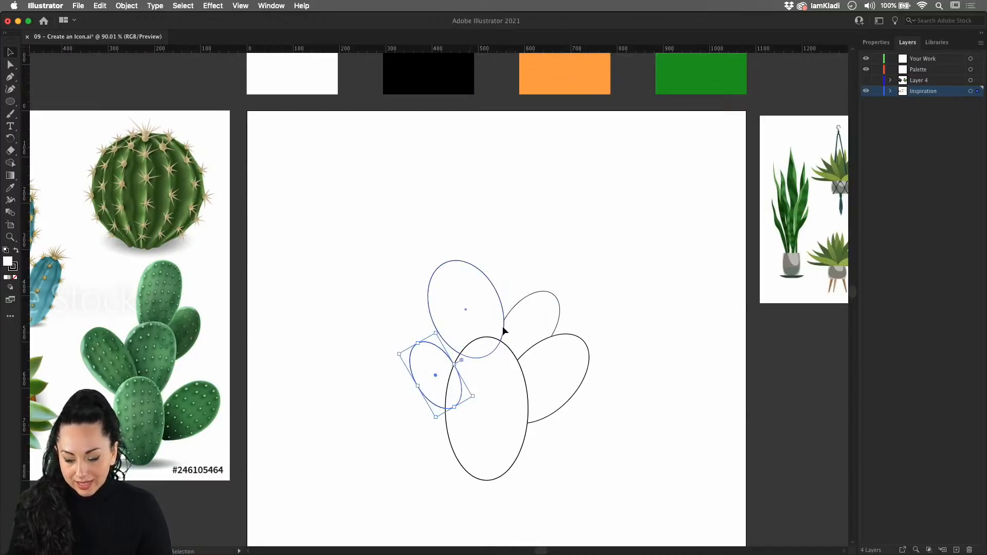
left_click(529, 325)
left_click_drag(541, 325, 523, 280)
Step: Add two small right-tilted lobes, one atop the right lobe and one atop the upper lobe
left_click(441, 358)
left_click_drag(441, 360, 587, 335)
left_click(480, 248)
left_click(457, 246)
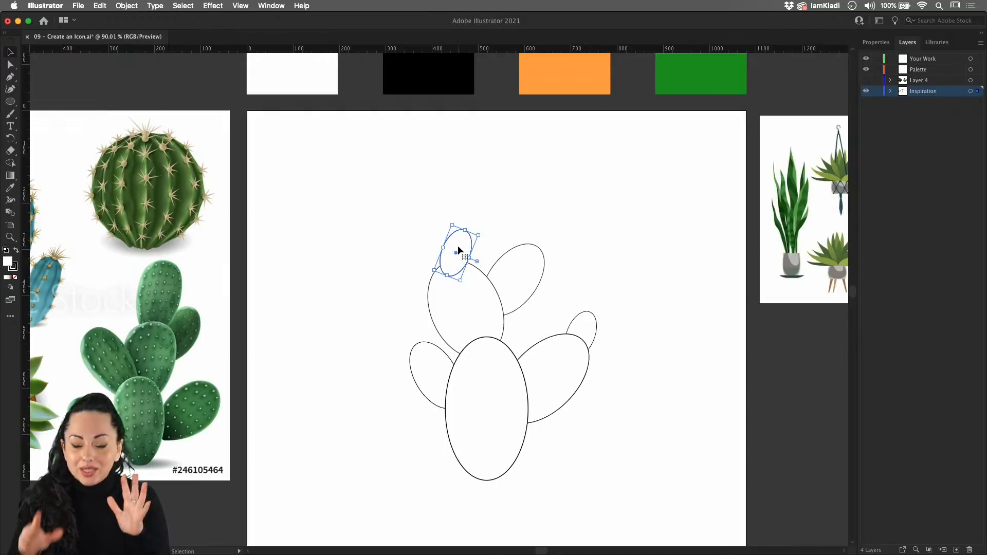
Step: Send the topmost small lobe to the back, tilt it left and place it at the upper lobe's upper-left edge
key("shift+Up")
key("super+shift+bracketleft")
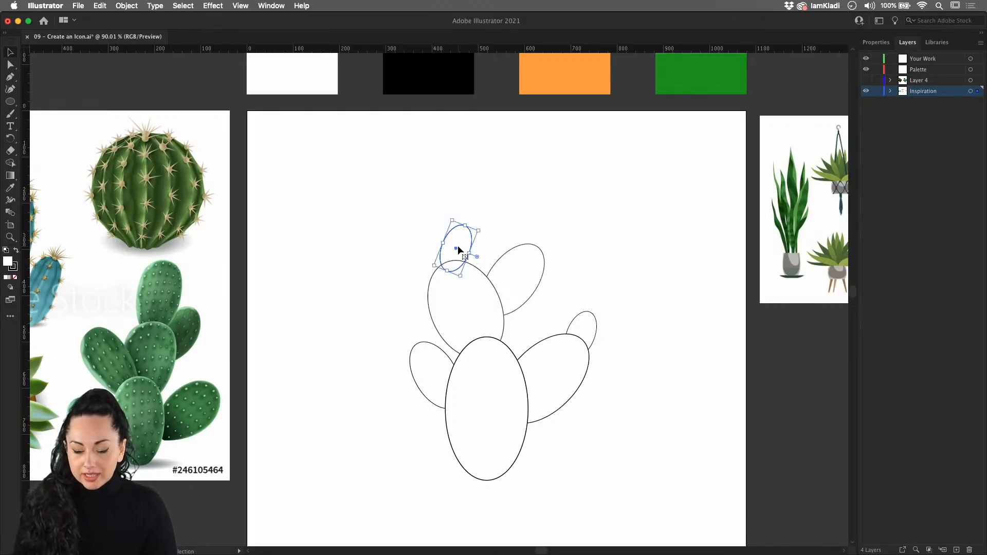
left_click_drag(482, 228, 458, 226)
left_click_drag(456, 241, 427, 248)
left_click(564, 282)
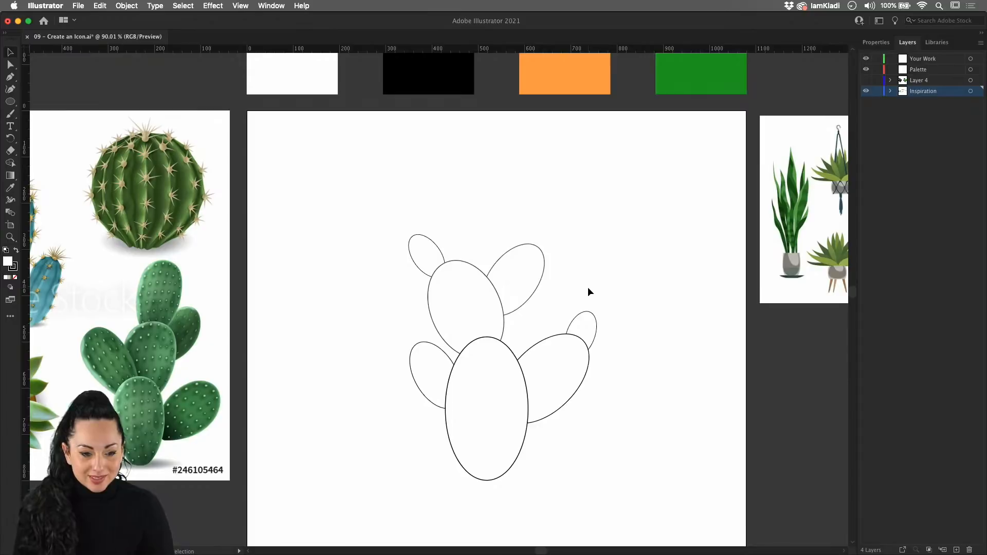
Step: Select all the cactus ellipses and open an enlarged Appearance panel beside them
scroll(632, 256, "down", 1)
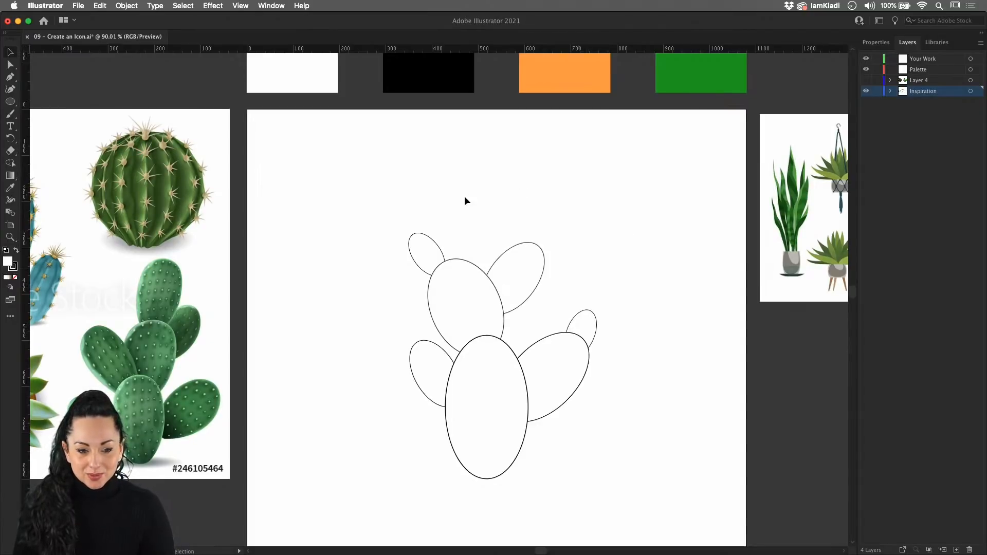
left_click_drag(389, 198, 632, 503)
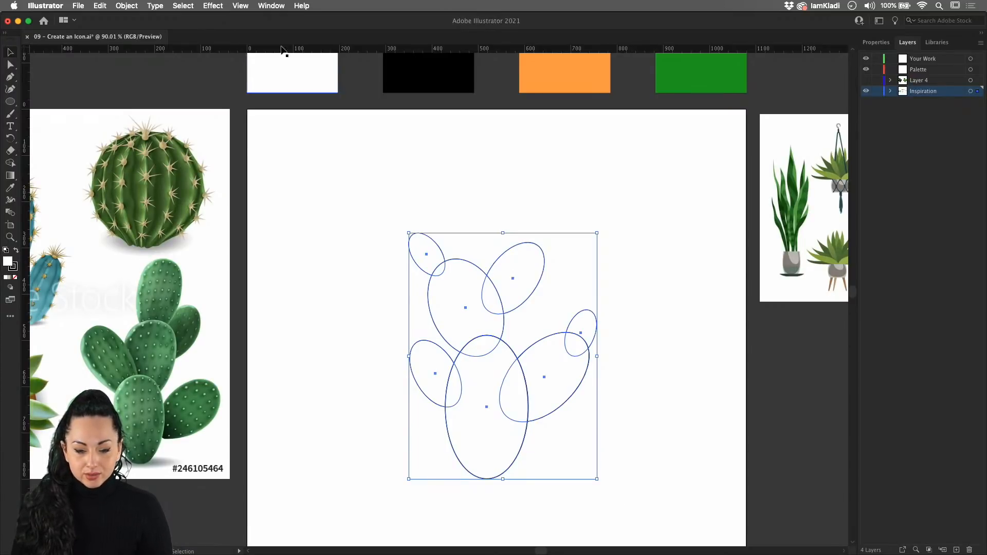
left_click(259, 6)
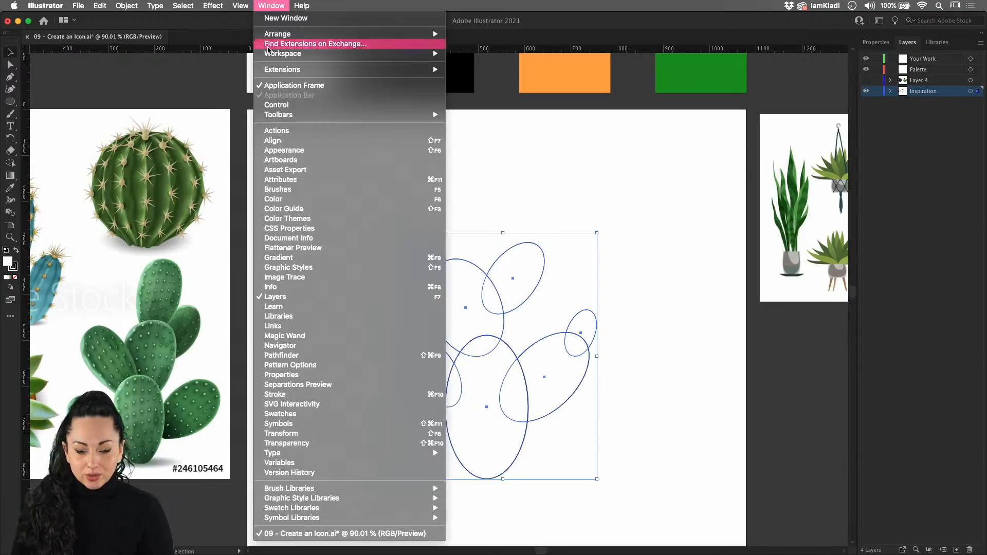
left_click(328, 153)
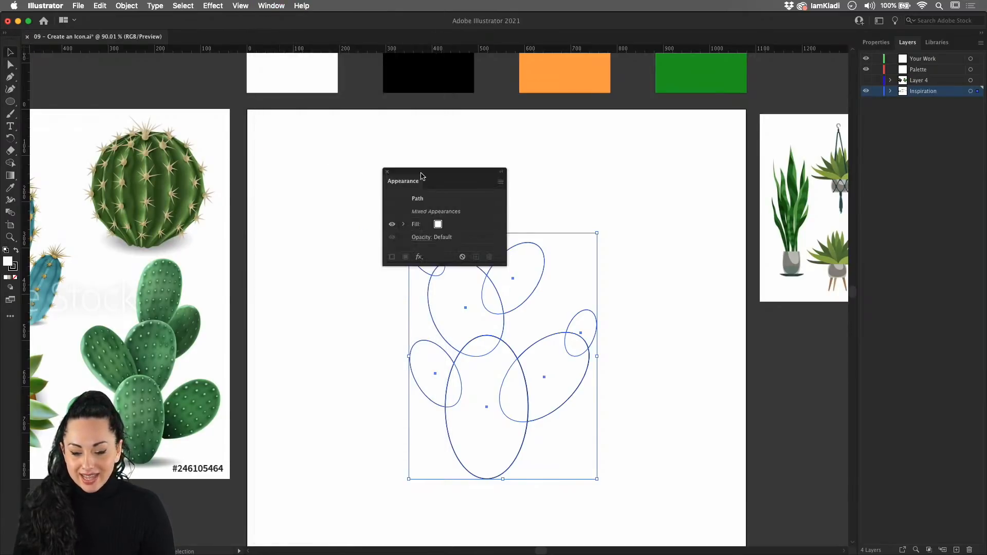
left_click_drag(334, 137, 333, 137)
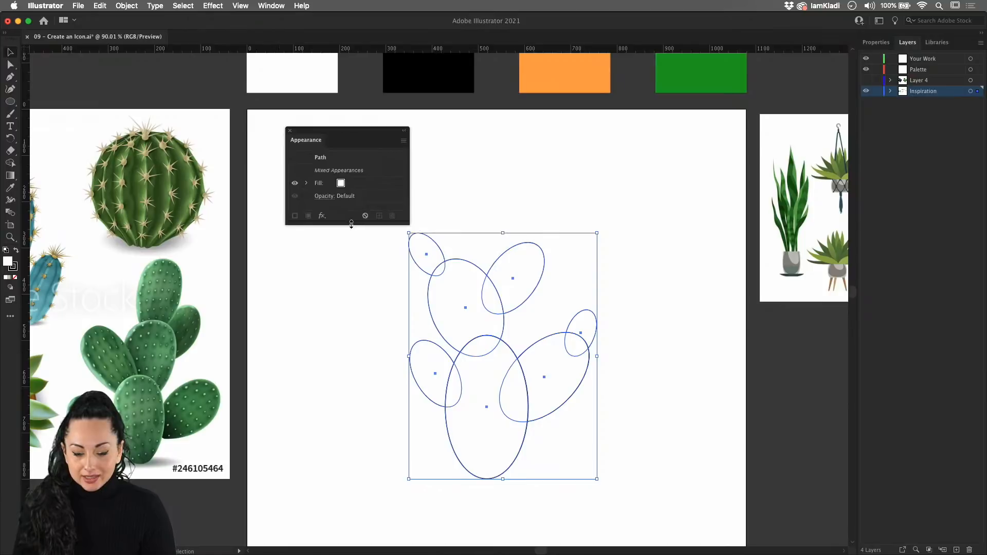
left_click_drag(351, 224, 348, 308)
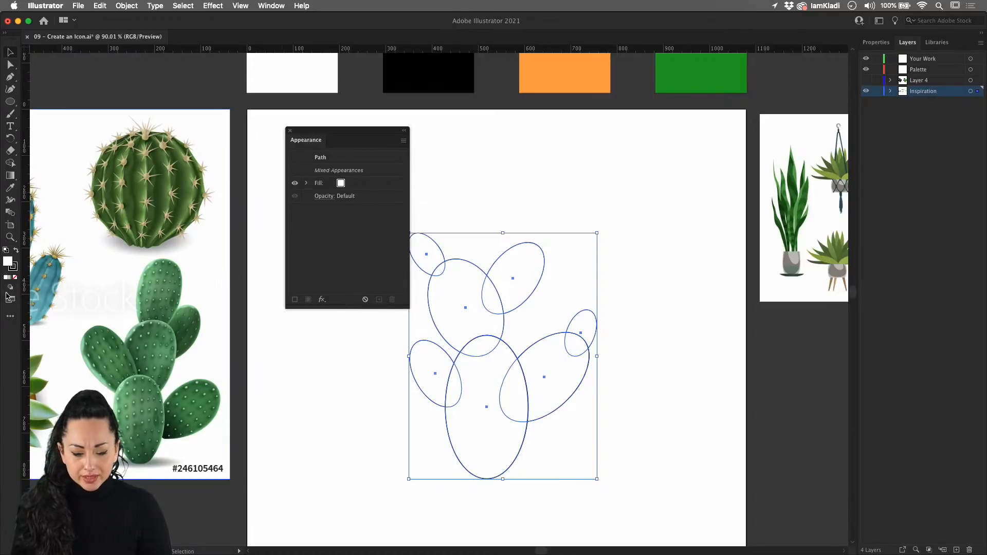
Step: Return to Draw Normal mode and fill all the cactus ellipses with a medium green swatch
left_click(11, 289)
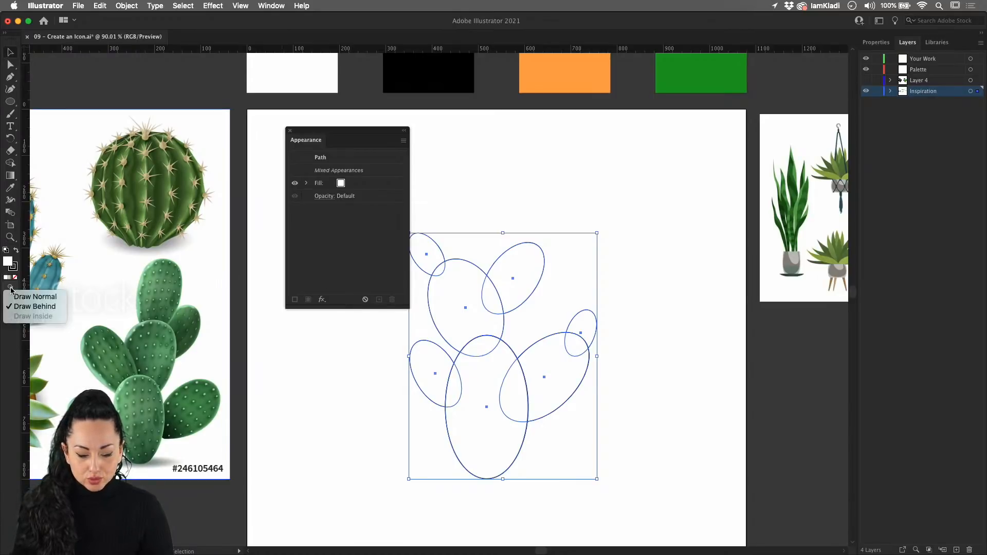
left_click(32, 297)
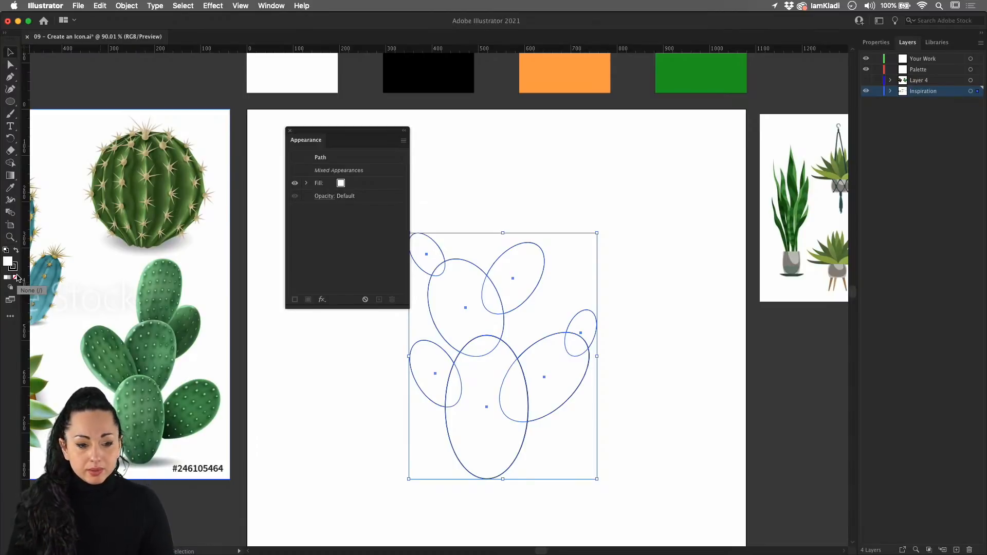
left_click(342, 186)
left_click(342, 185)
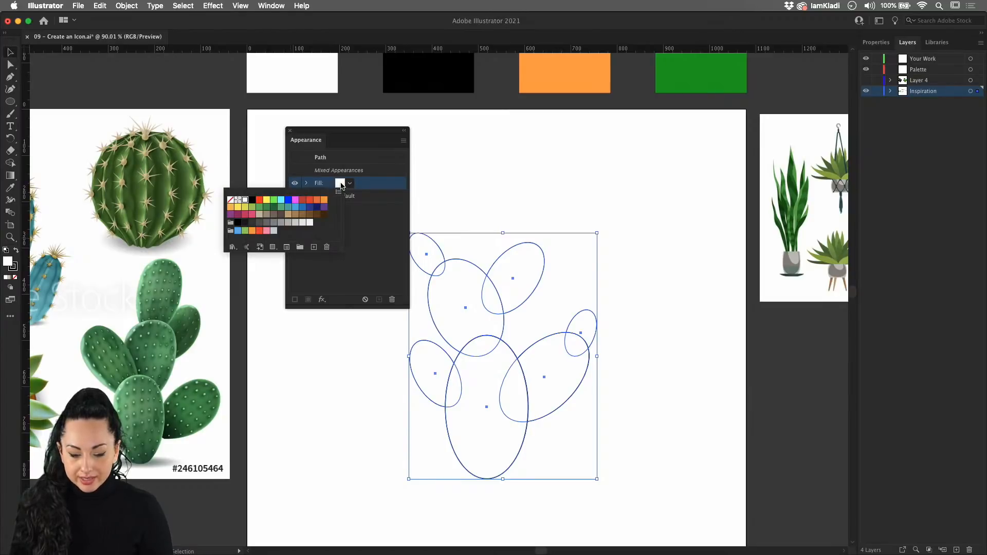
left_click(260, 208)
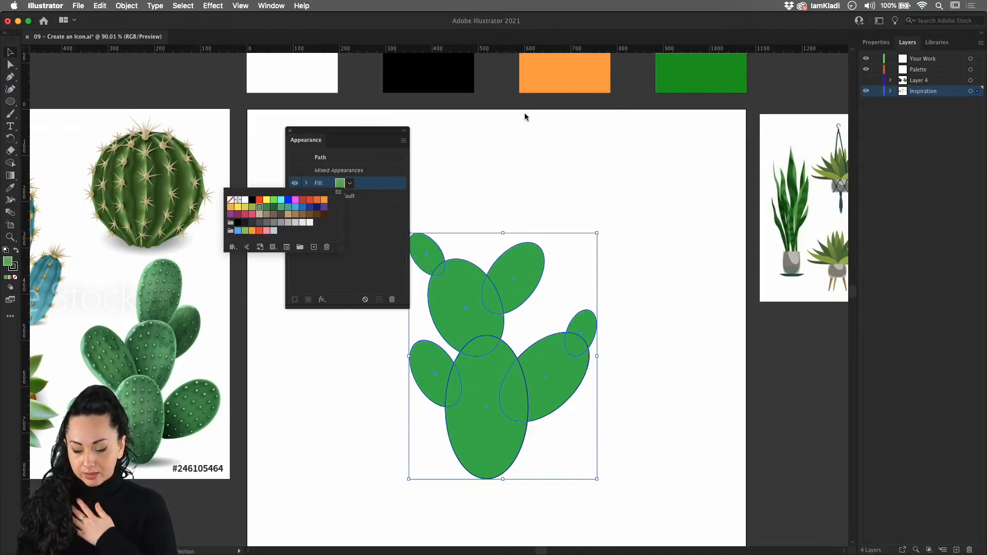
left_click(516, 149)
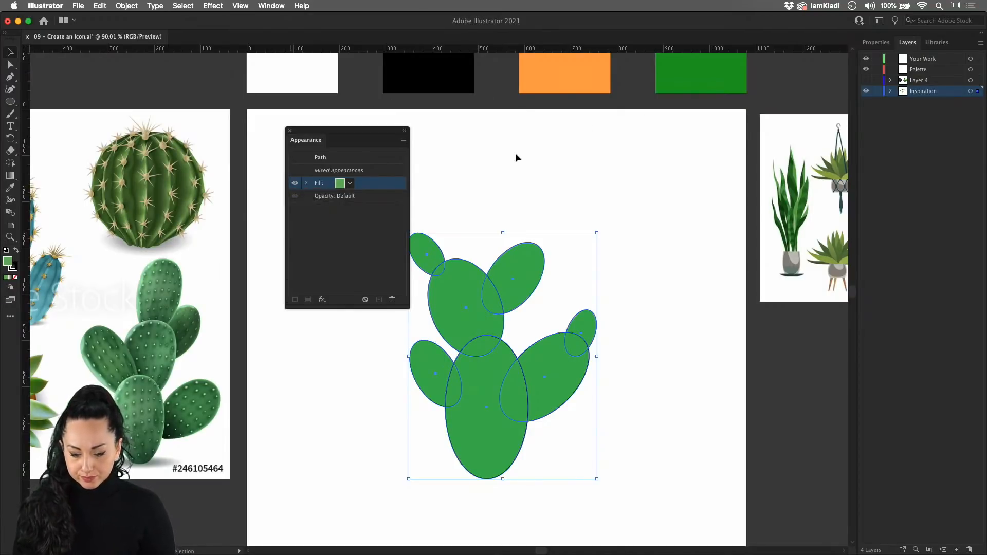
Step: Select the white, black, orange and green palette squares above the artboard and open the Swatches panel
scroll(515, 152, "down", 4)
scroll(515, 152, "up", 5)
scroll(515, 156, "down", 4)
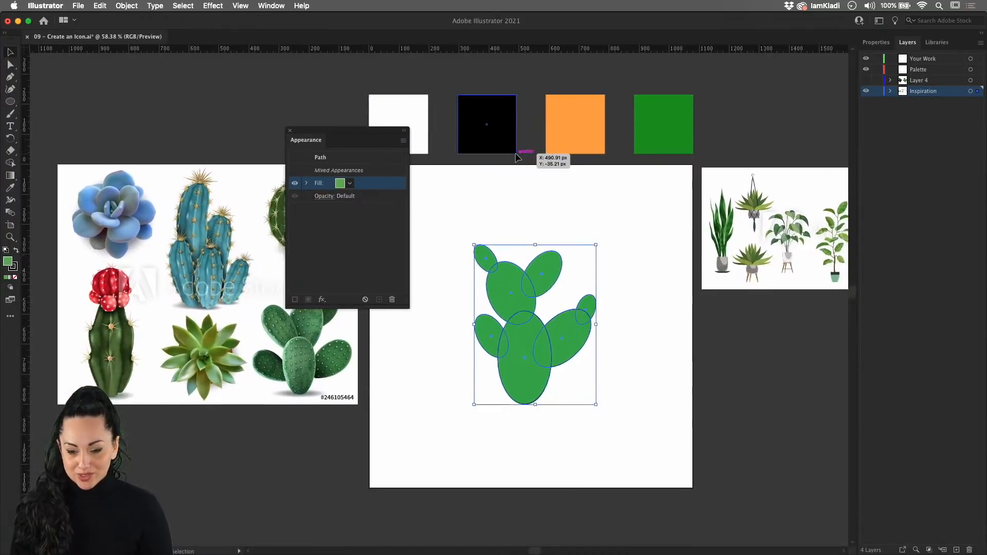
scroll(516, 155, "left", 2)
scroll(516, 155, "up", 3)
scroll(515, 156, "left", 1)
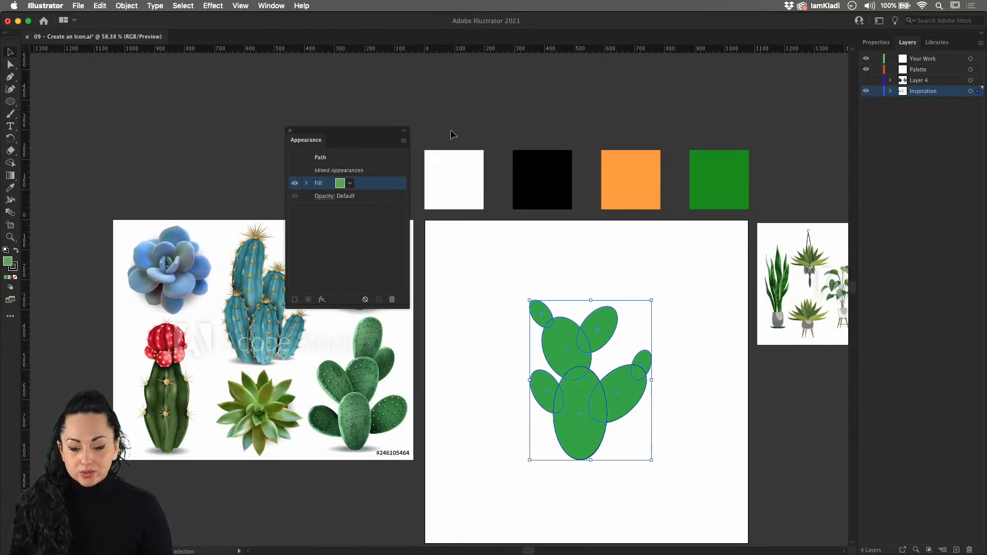
mouse_move(450, 129)
left_mouse_down()
mouse_move(610, 186)
mouse_move(748, 194)
left_mouse_up()
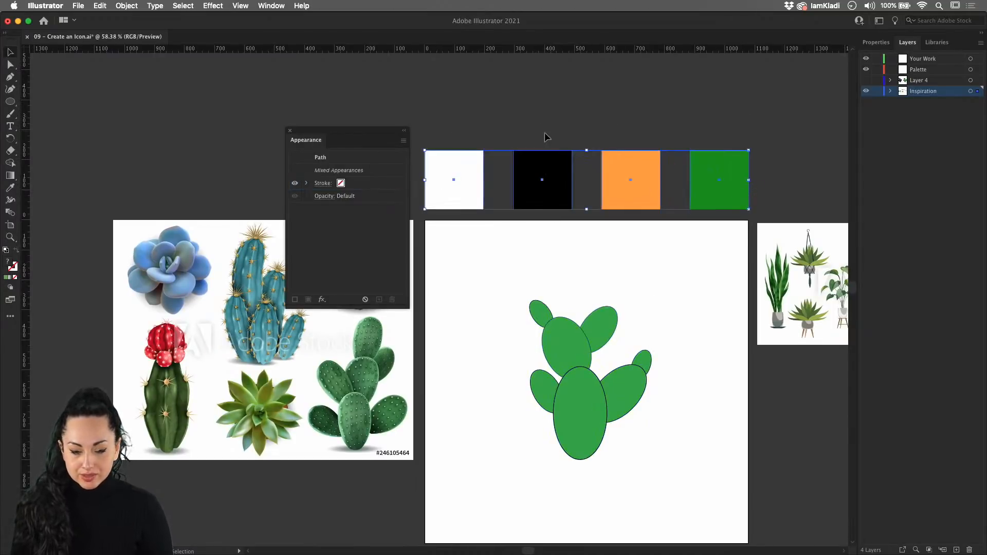
left_click(267, 6)
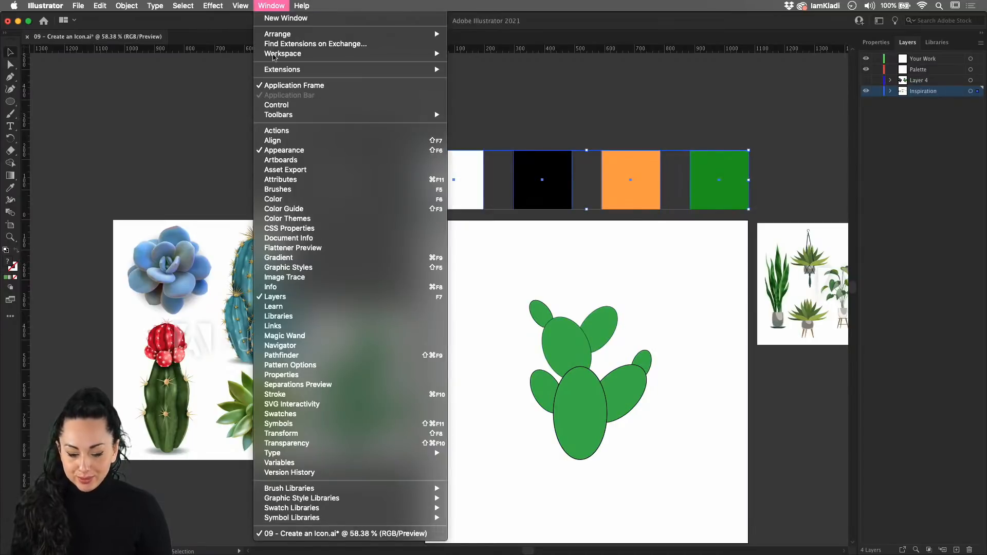
left_click(315, 414)
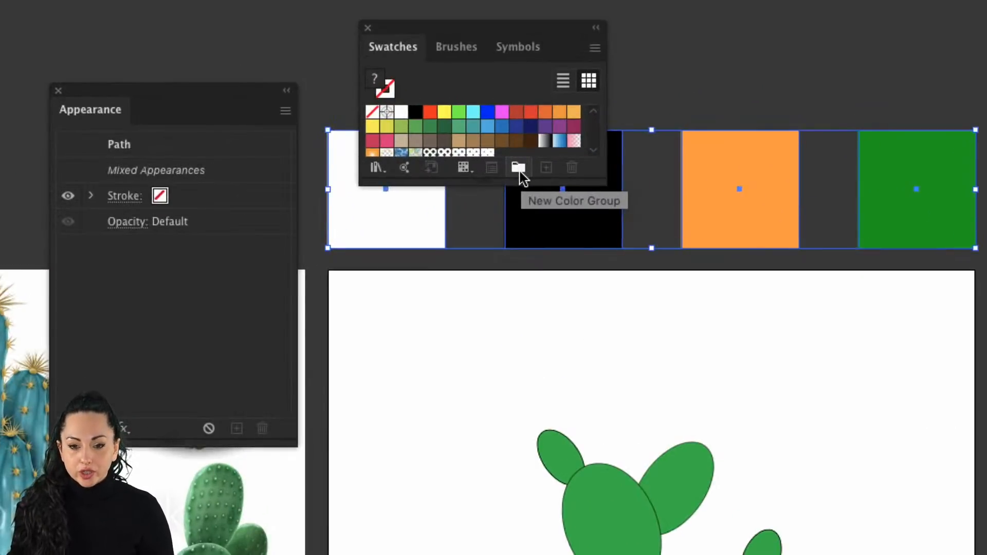
Step: Create a color group named "plant icon" from the selected palette artwork
left_click(519, 175)
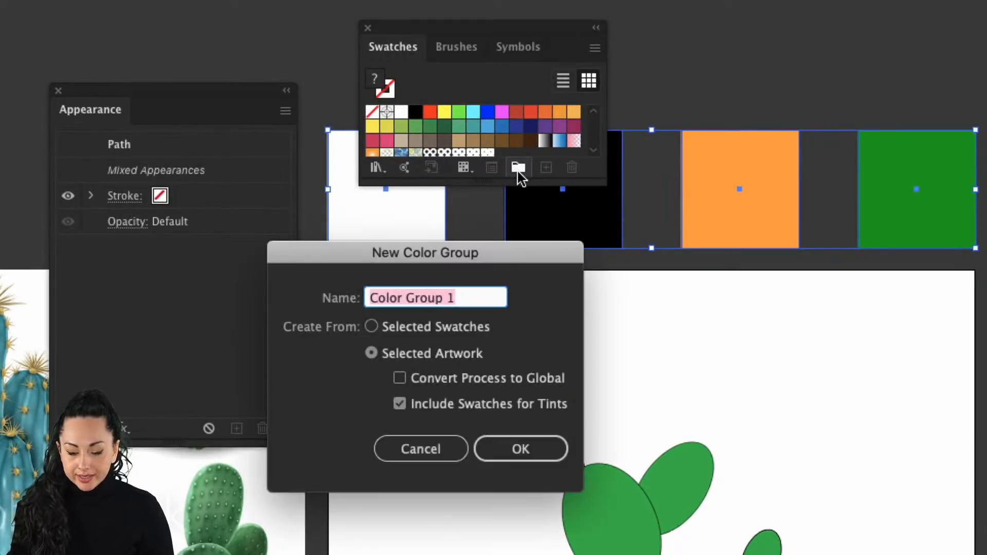
left_click_drag(426, 258, 478, 257)
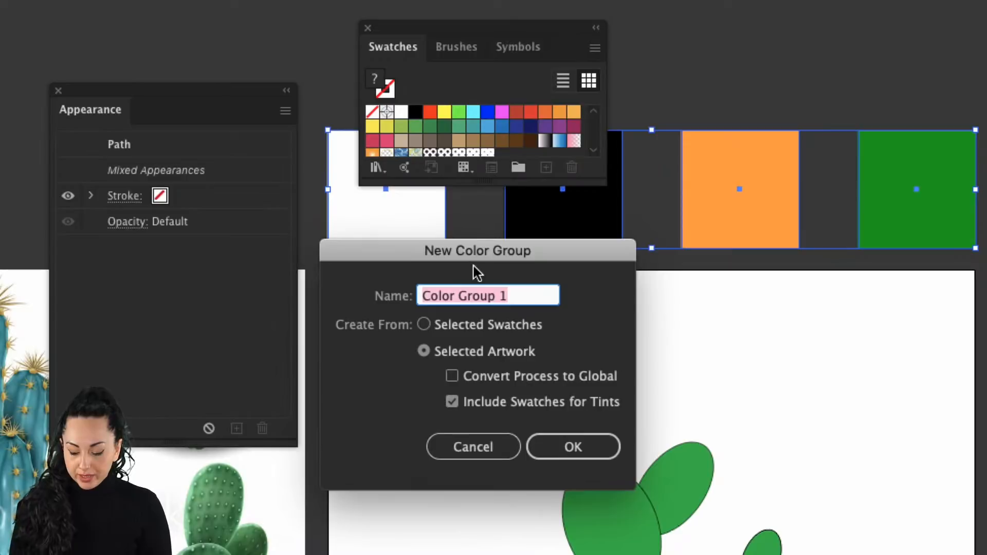
type("plant icon")
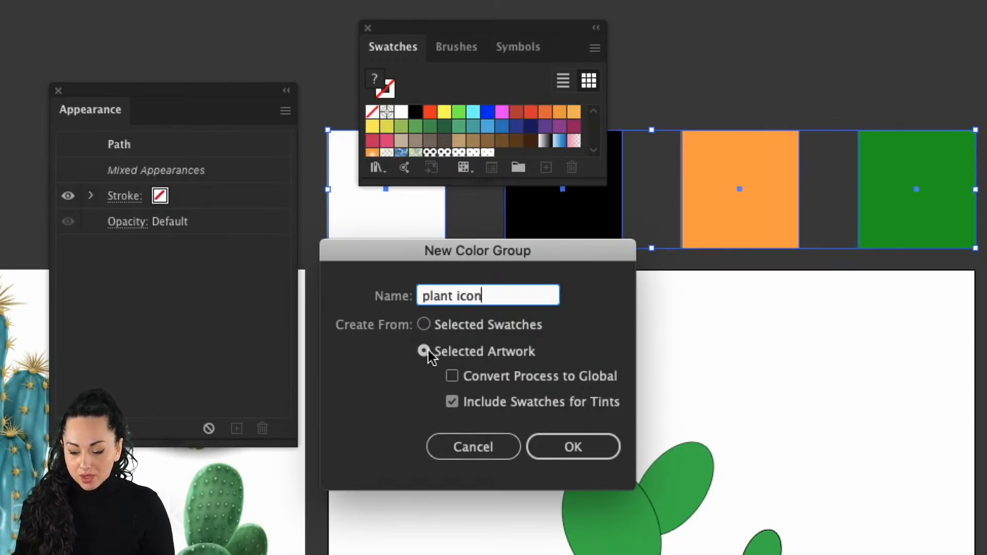
left_click(542, 446)
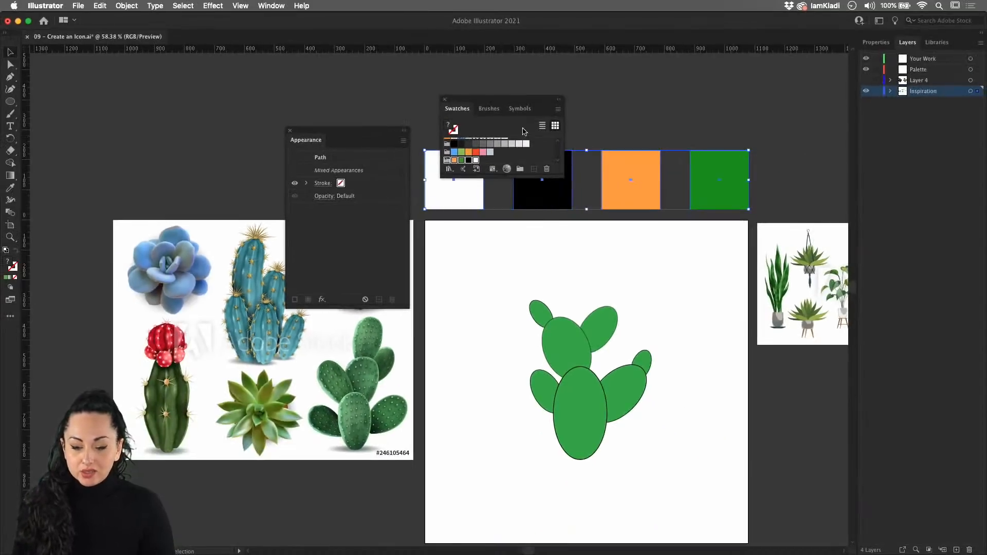
Step: Move the Swatches panel clear of the palette squares and select all the cactus ellipses with their fill attribute active
left_click_drag(511, 107, 148, 81)
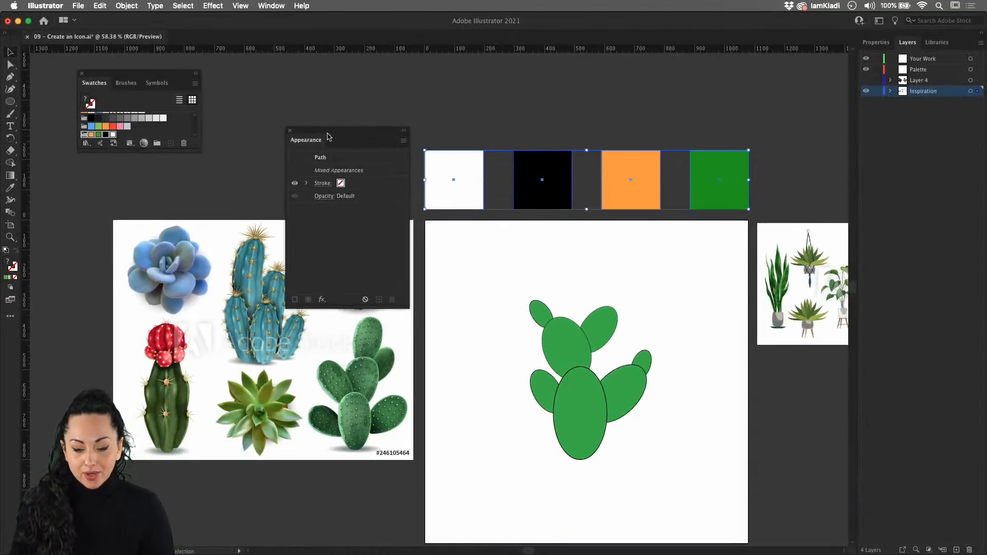
left_click_drag(539, 334, 662, 477)
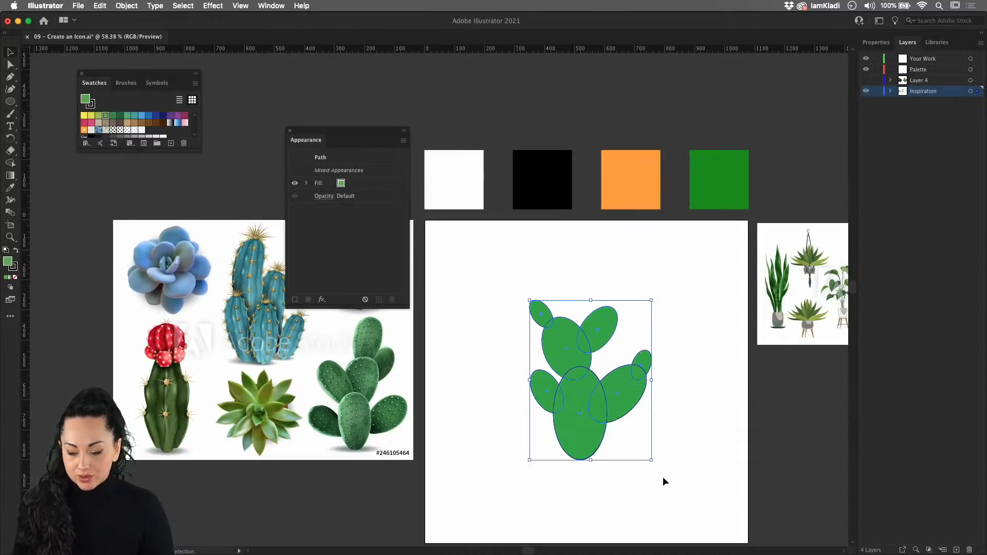
left_click(339, 187)
left_click(340, 186)
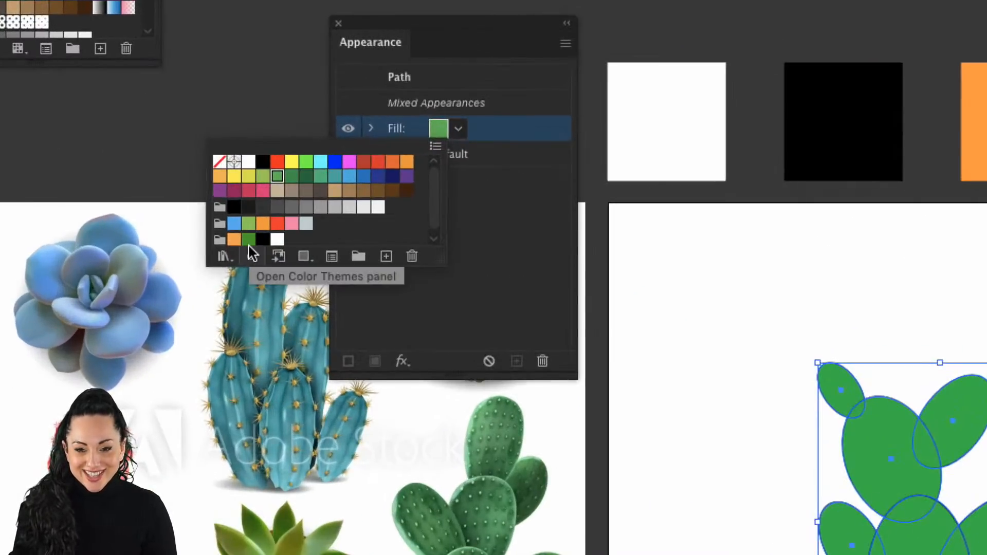
left_click(247, 246)
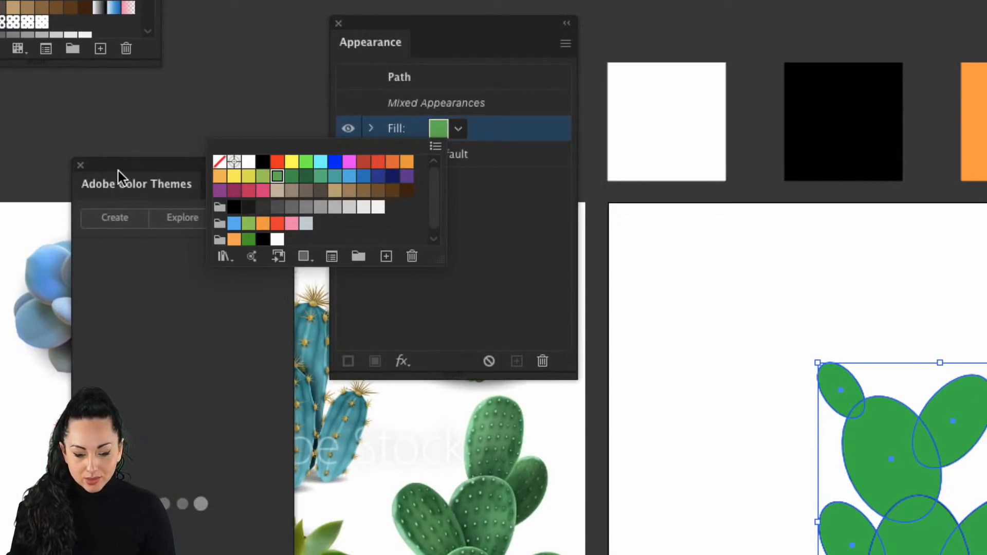
left_click(120, 174)
left_click(80, 165)
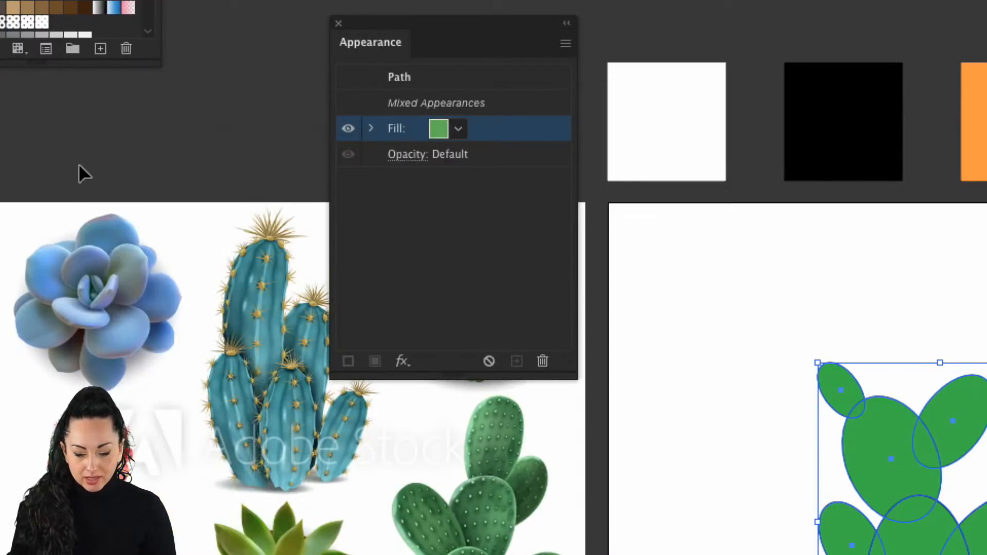
Step: Fill the selected cactus ellipses with the R=0 G=160 B=0 green from the plant icon color group and deselect them
left_click(452, 133)
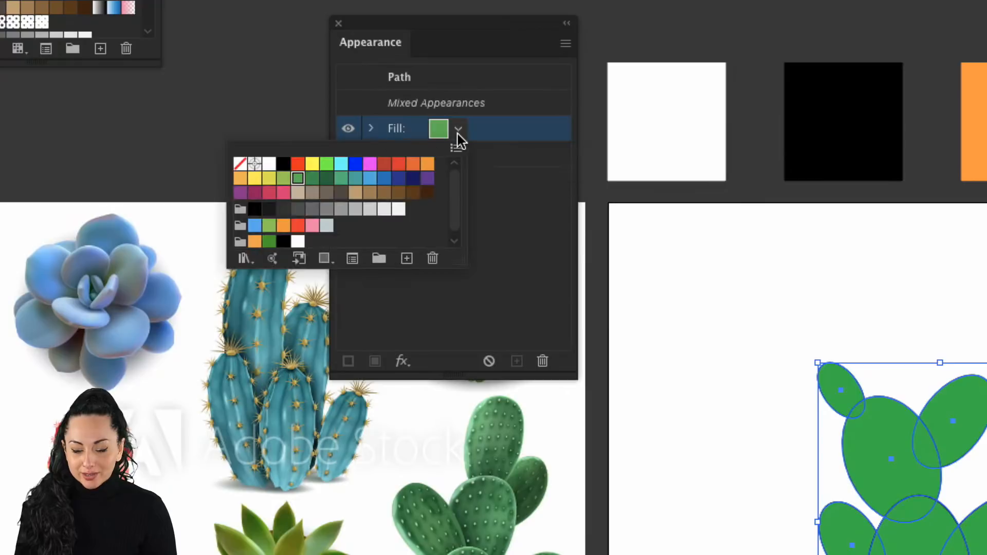
left_click(269, 242)
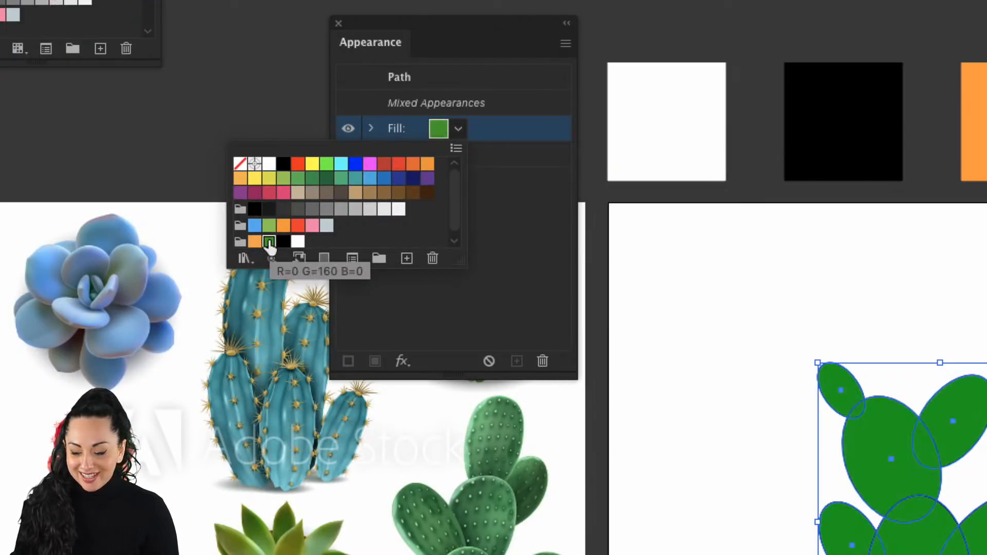
left_click(541, 290)
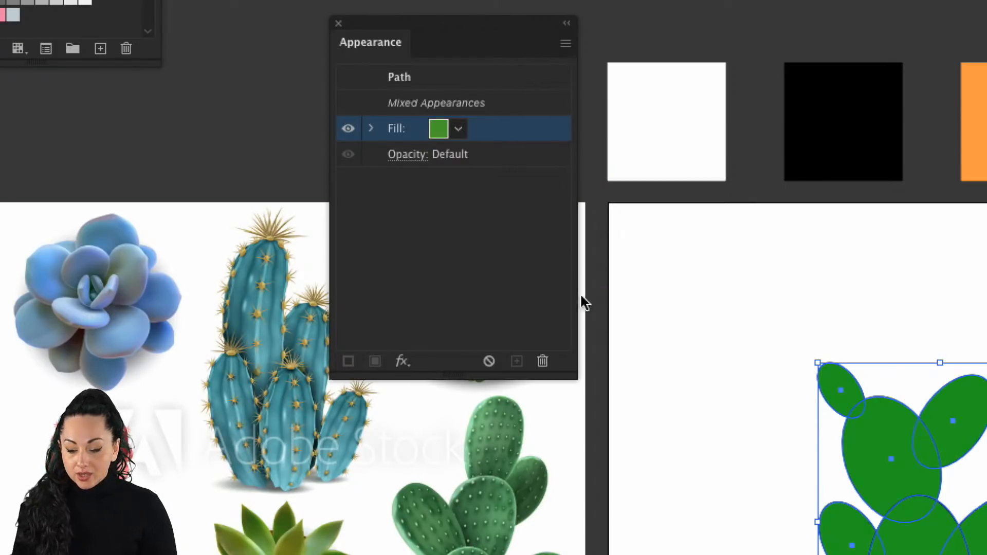
left_click(683, 317)
Step: Select all the cactus ellipses, set their stroke weight to 1 mm and deselect them
scroll(683, 318, "down", 3)
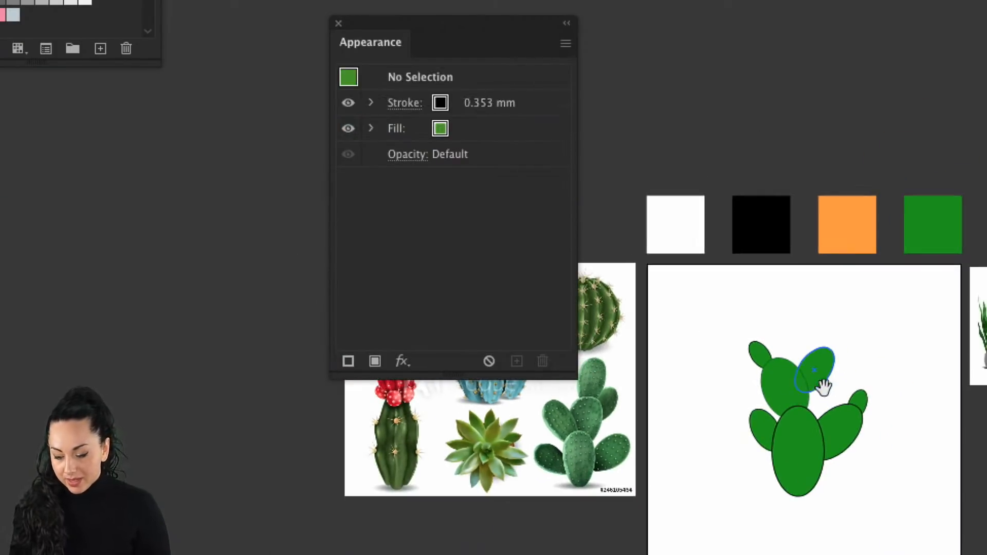
left_click_drag(824, 388, 693, 412)
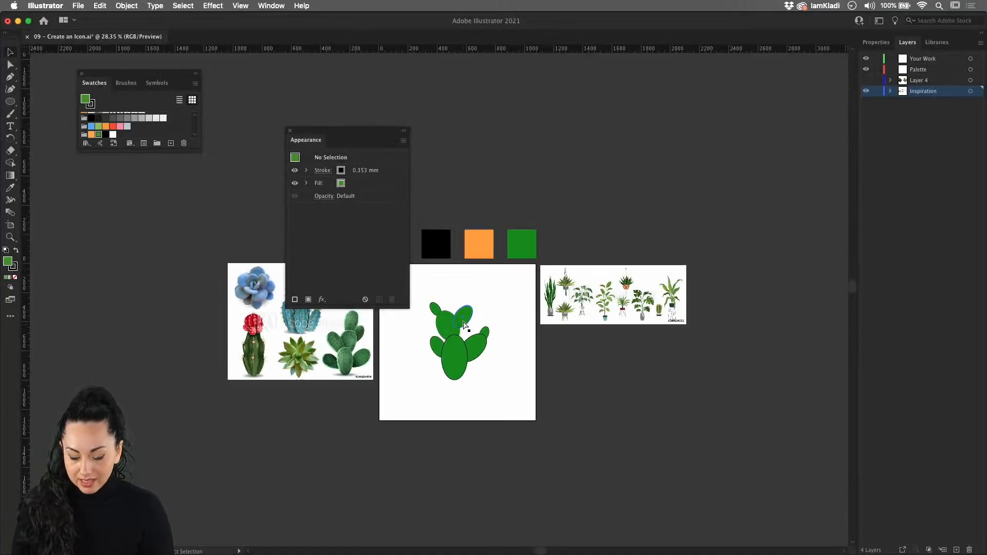
scroll(463, 325, "up", 4)
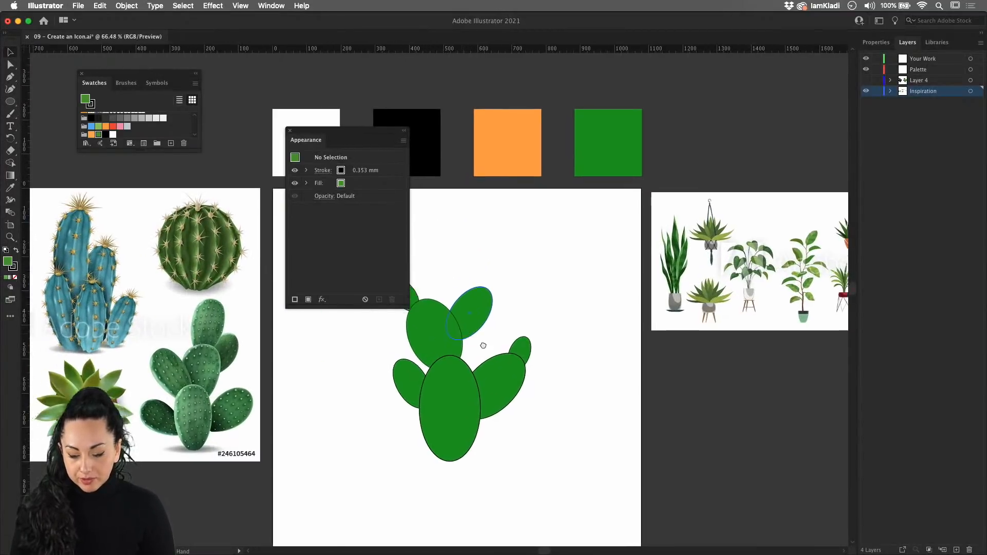
left_click_drag(446, 277, 599, 491)
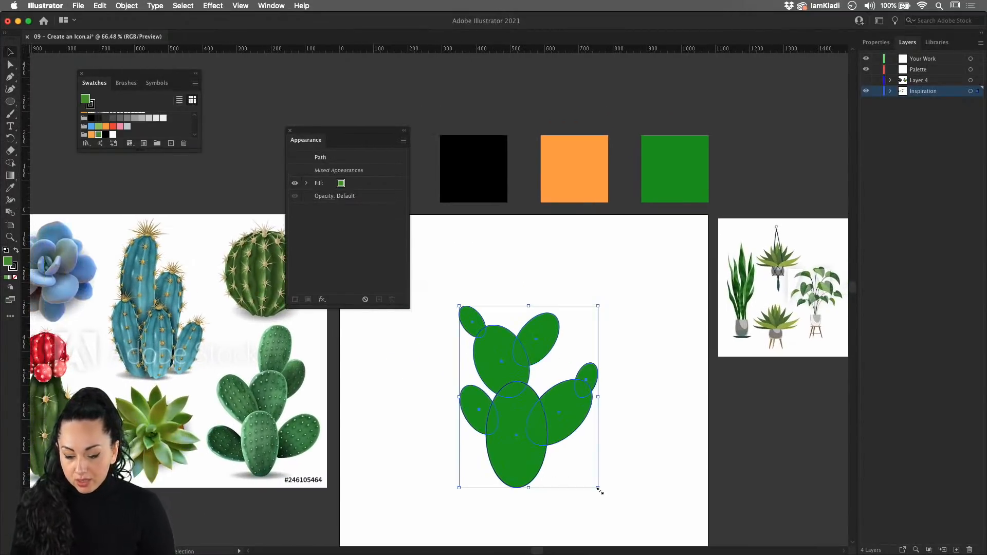
left_click(876, 43)
left_click(911, 167)
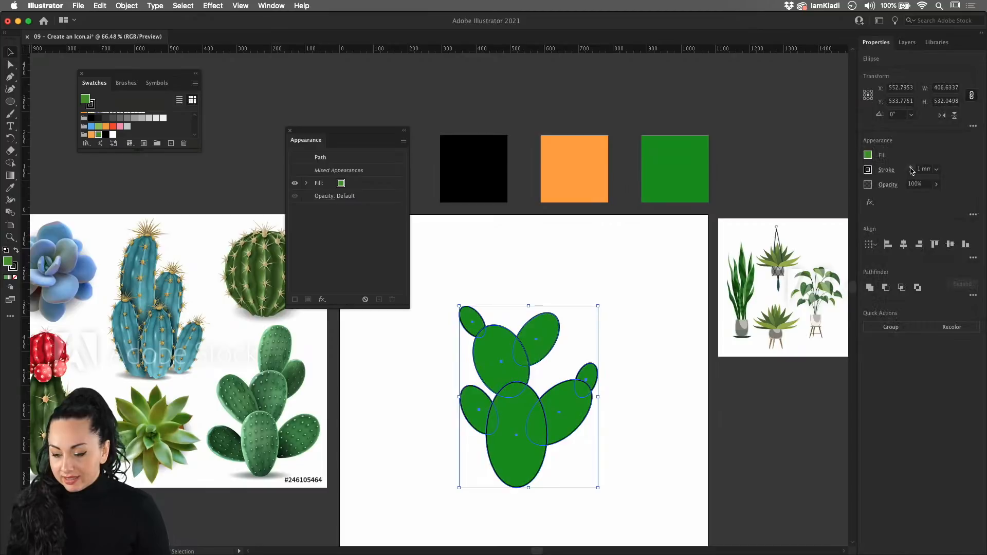
left_click(911, 168)
left_click(911, 172)
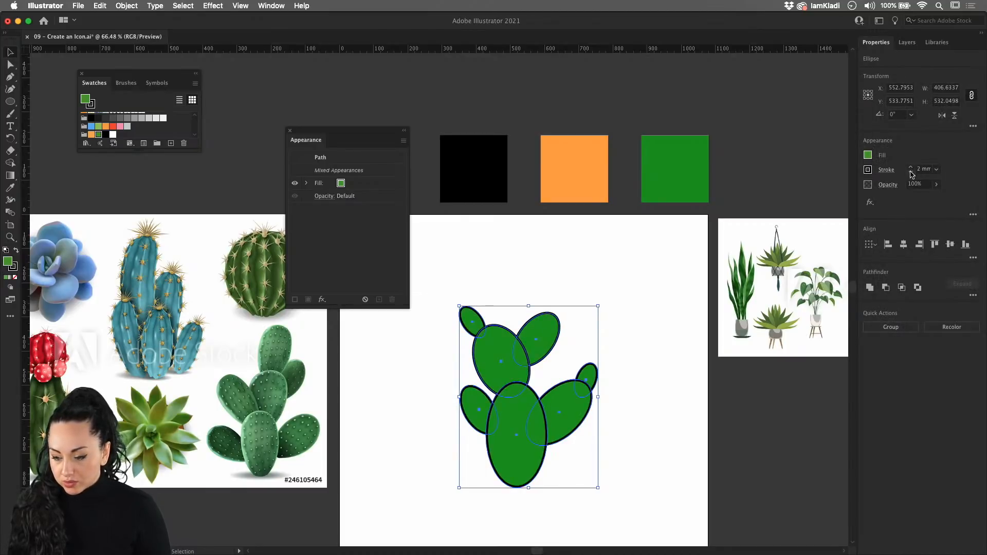
left_click(615, 310)
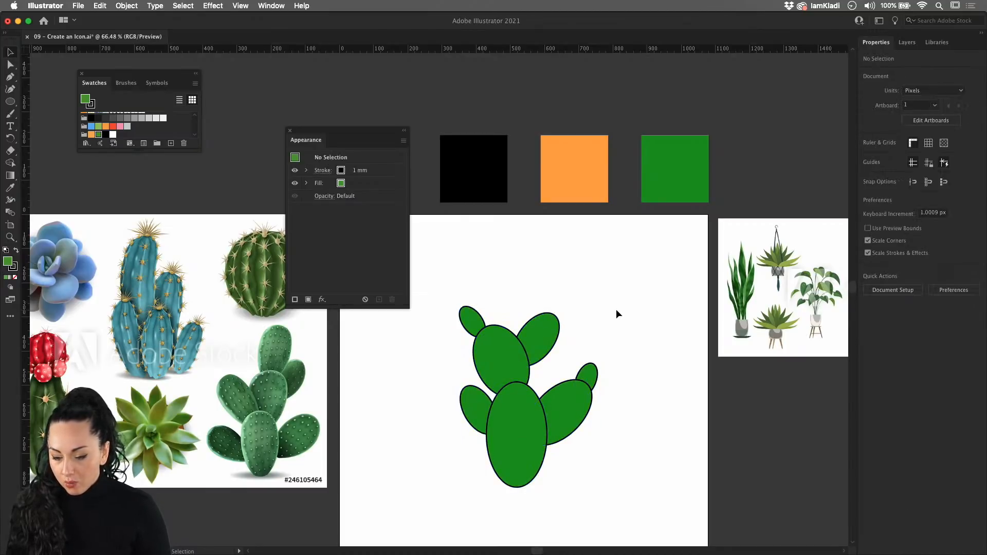
scroll(616, 309, "up", 1)
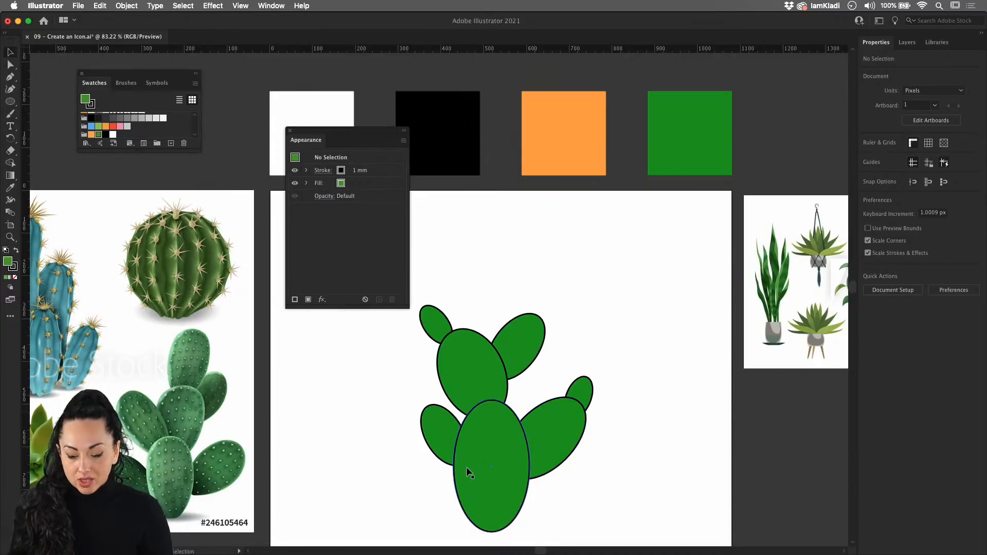
left_click_drag(417, 285, 592, 523)
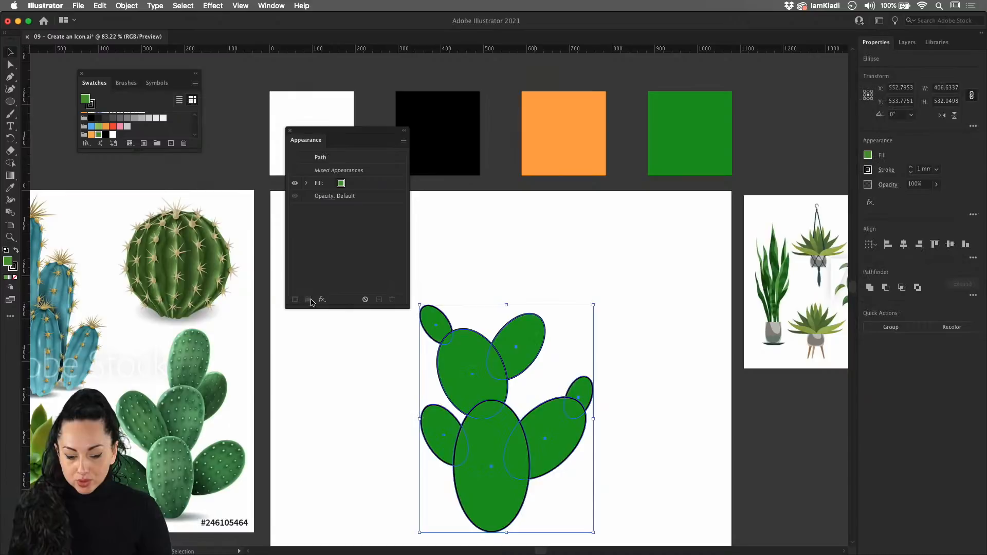
key("super+shift+a")
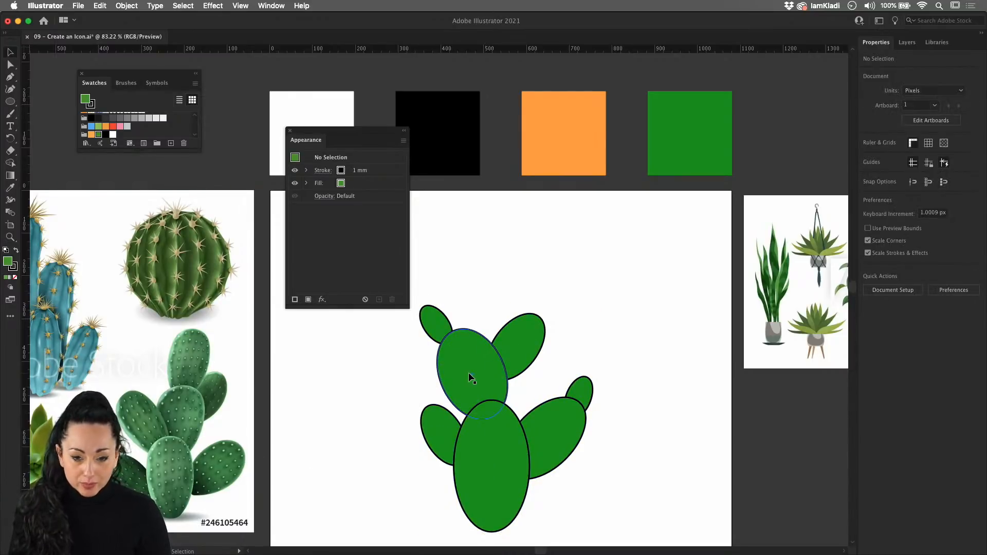
Step: Select the large upper lobe and add a second fill above its stroke in the Appearance panel
left_click(472, 379)
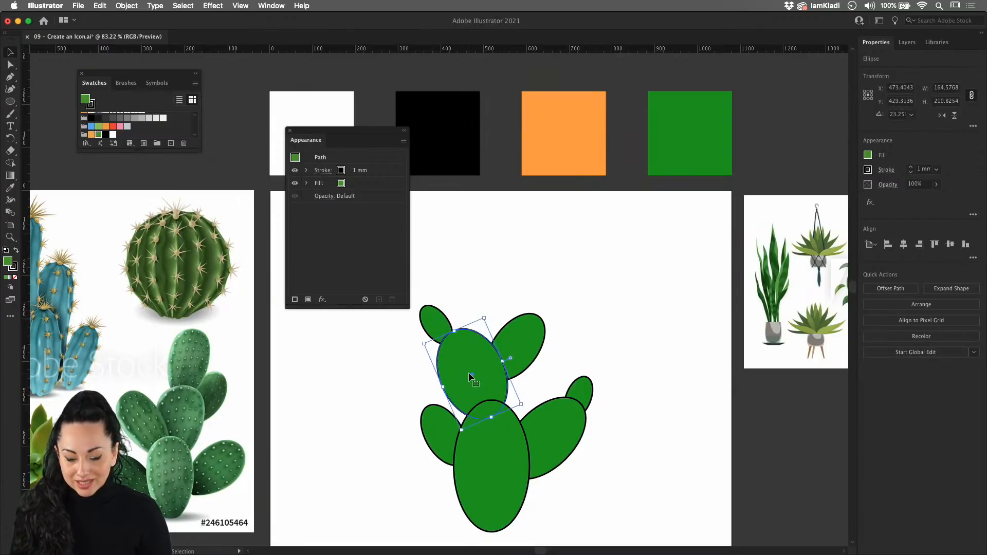
left_click_drag(343, 134, 339, 220)
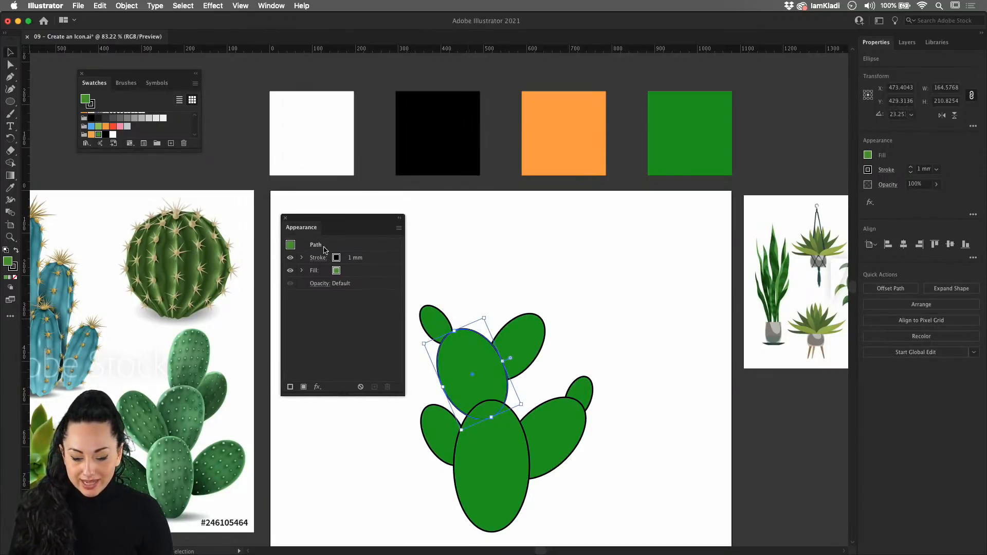
left_click(304, 388)
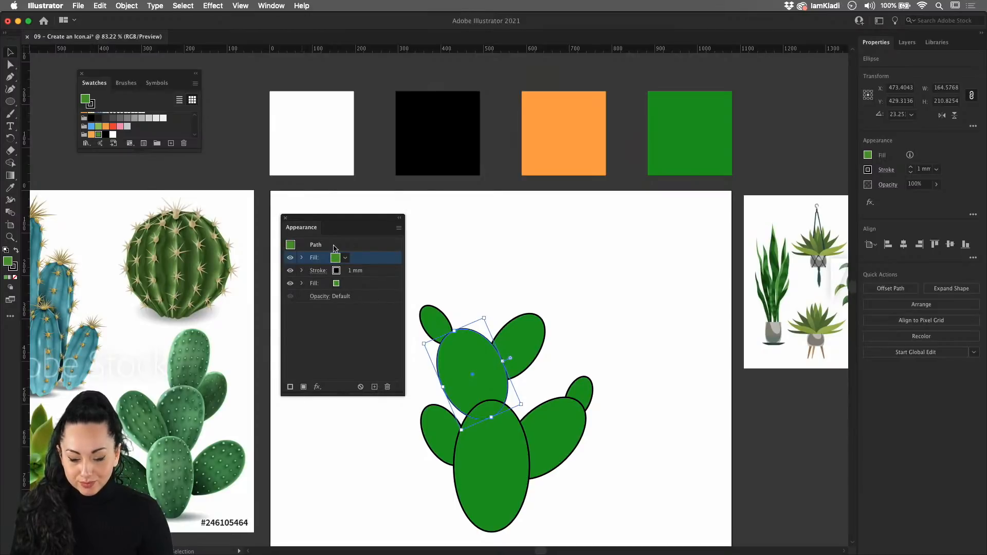
left_click(345, 259)
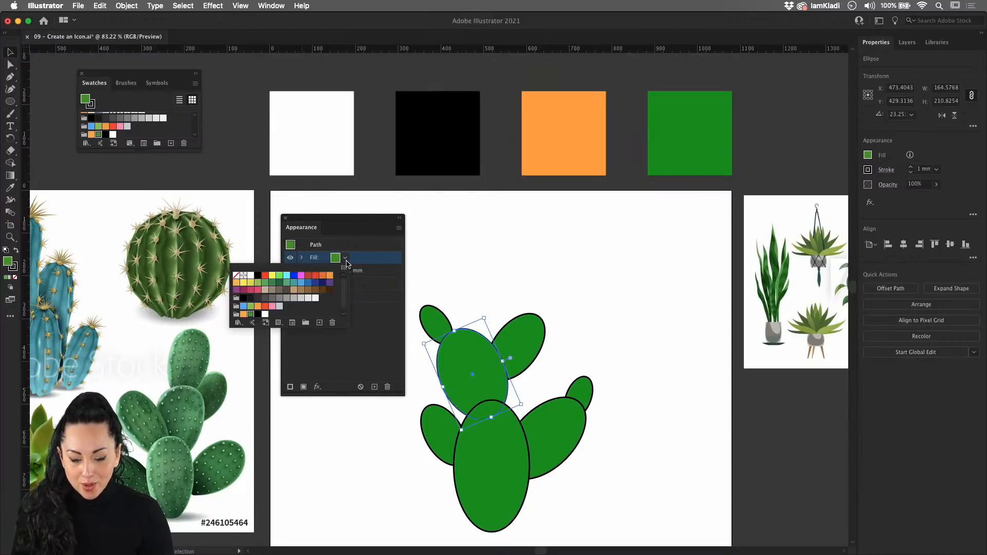
left_click_drag(347, 330, 365, 387)
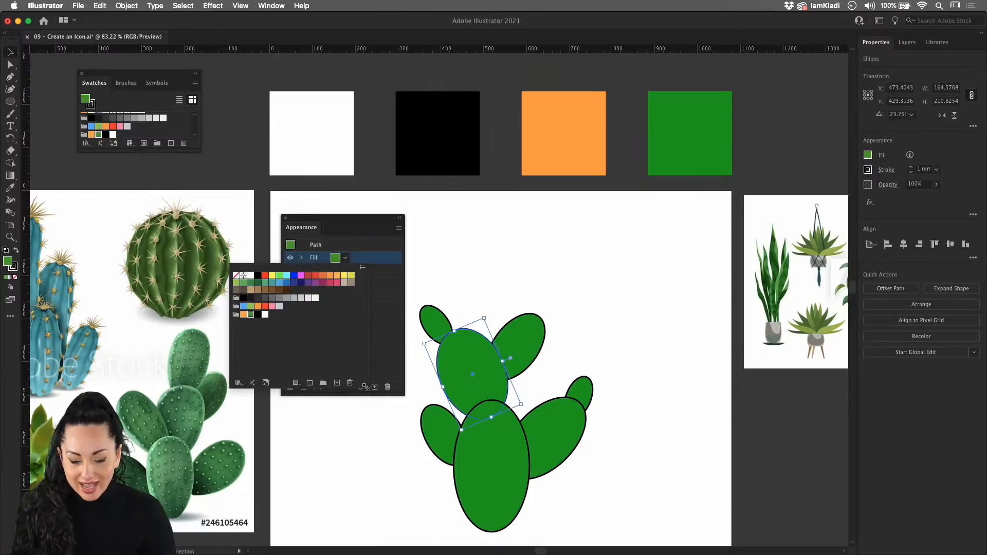
left_click(363, 230)
Step: Give the new fill a white-to-black linear gradient running diagonally from the lobe's upper left to its lower right, with the midpoint shifted toward black
key("g")
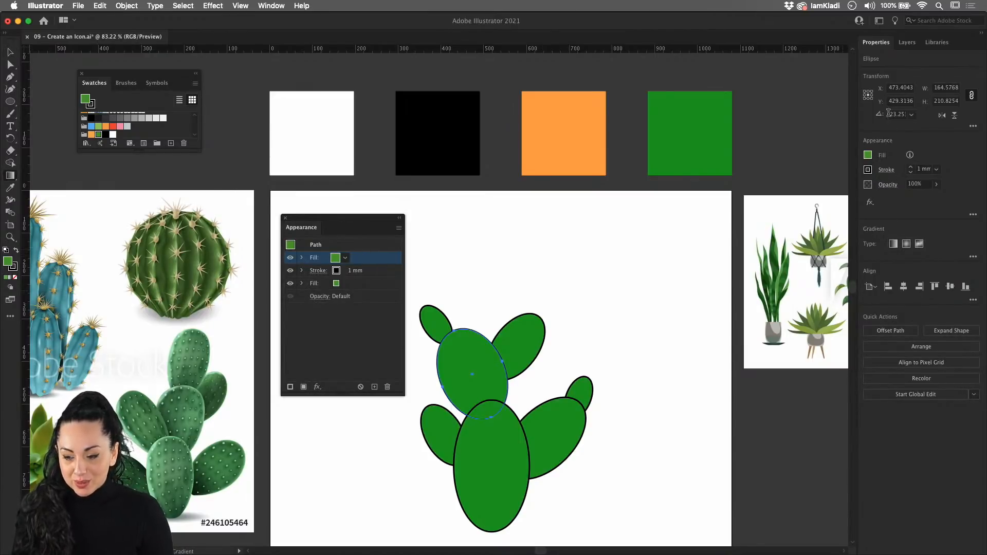
left_click(894, 245)
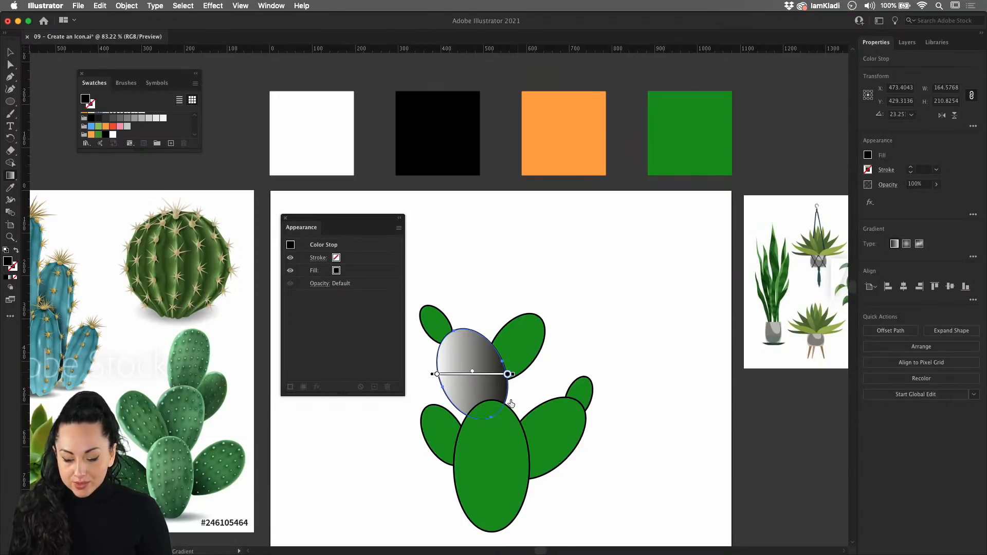
left_click_drag(516, 376, 481, 438)
left_click(462, 355)
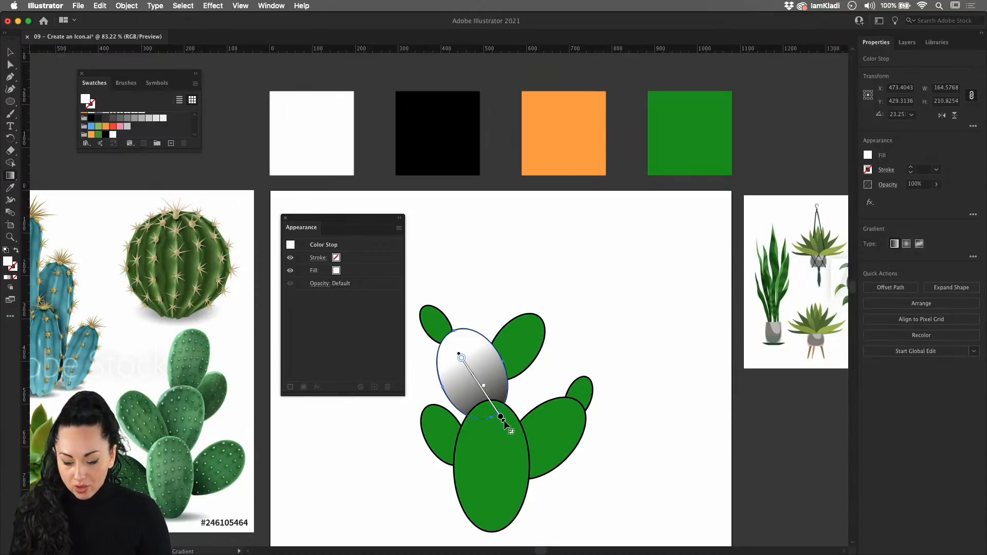
mouse_move(493, 430)
left_mouse_down()
mouse_move(507, 439)
mouse_move(497, 429)
left_mouse_up()
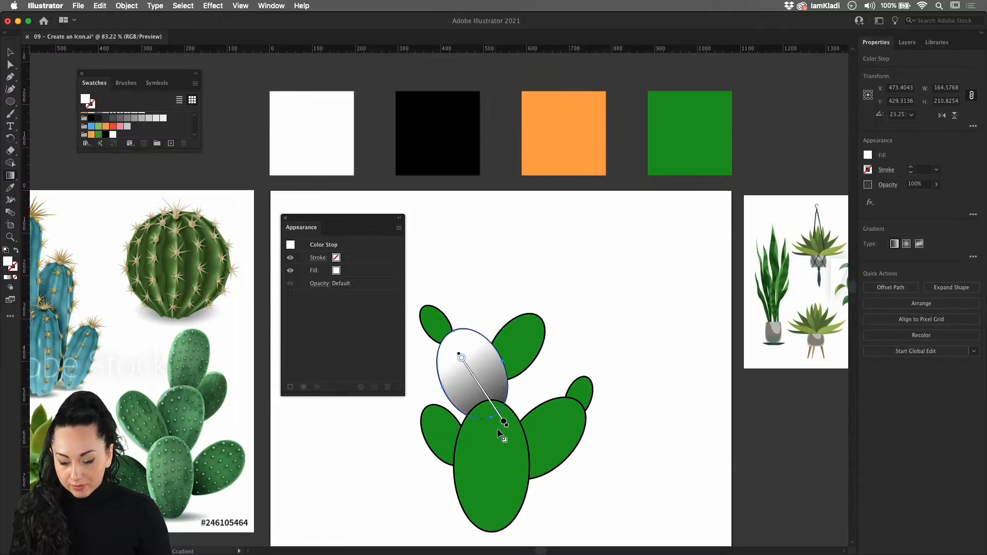
mouse_move(487, 388)
left_mouse_down()
mouse_move(494, 401)
mouse_move(467, 366)
mouse_move(493, 402)
mouse_move(474, 373)
mouse_move(482, 398)
left_mouse_up()
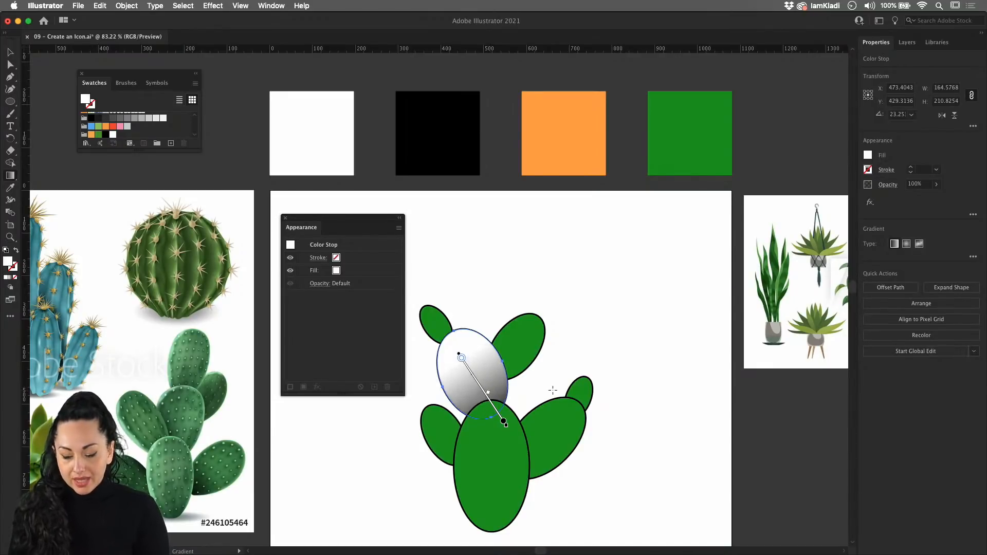
Step: Set the blending mode of the large upper lobe's gradient fill to Multiply and deselect the lobe
key("v")
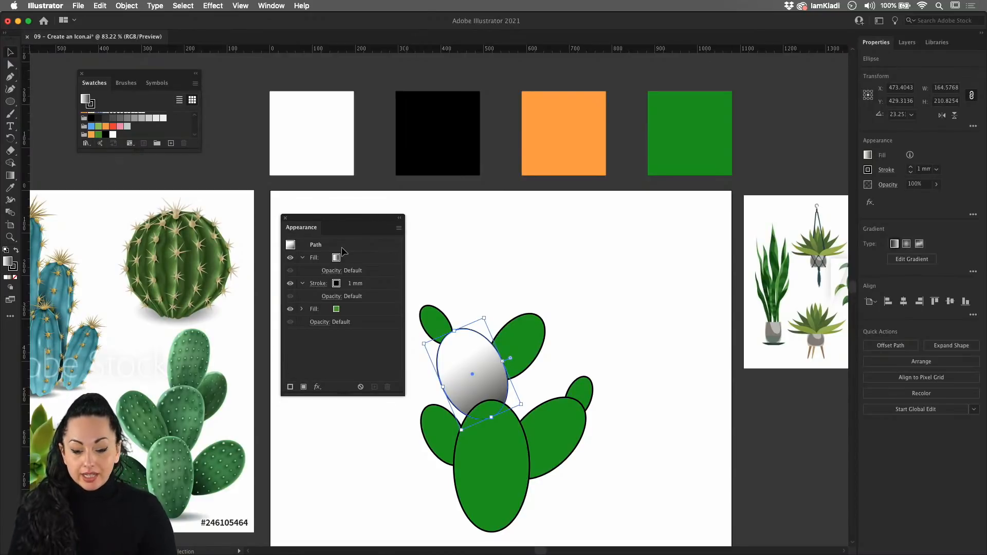
mouse_move(350, 259)
left_mouse_down()
mouse_move(356, 325)
mouse_move(358, 257)
left_mouse_up()
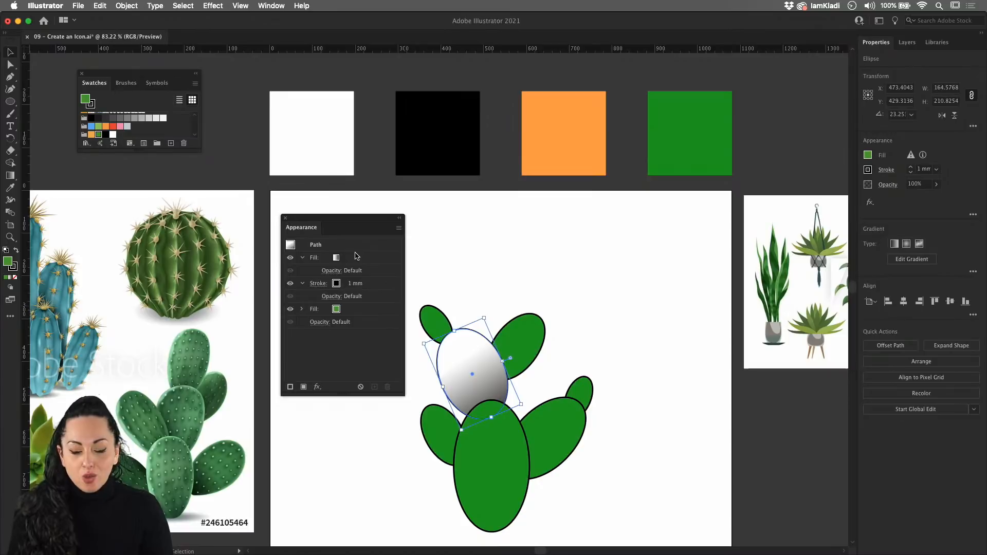
left_click(332, 271)
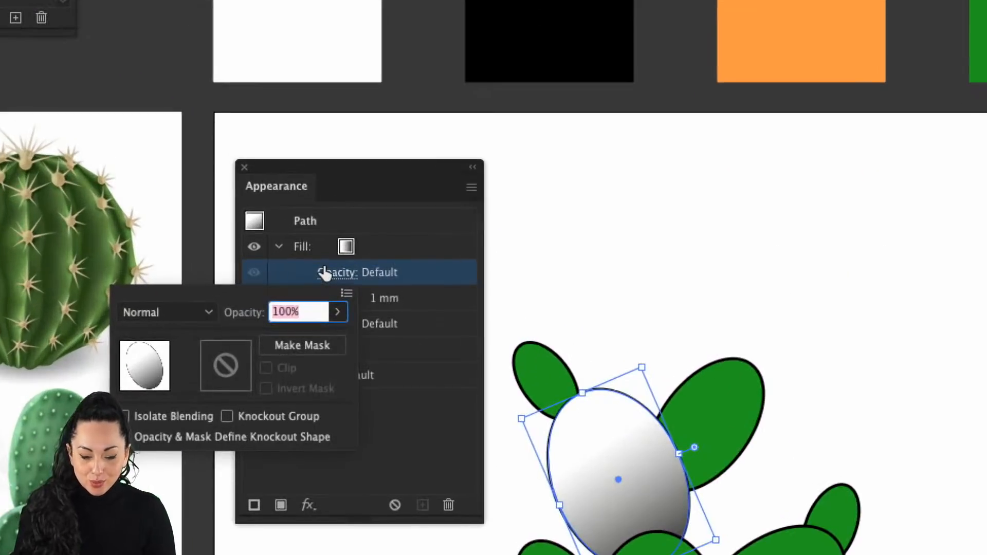
left_click(209, 318)
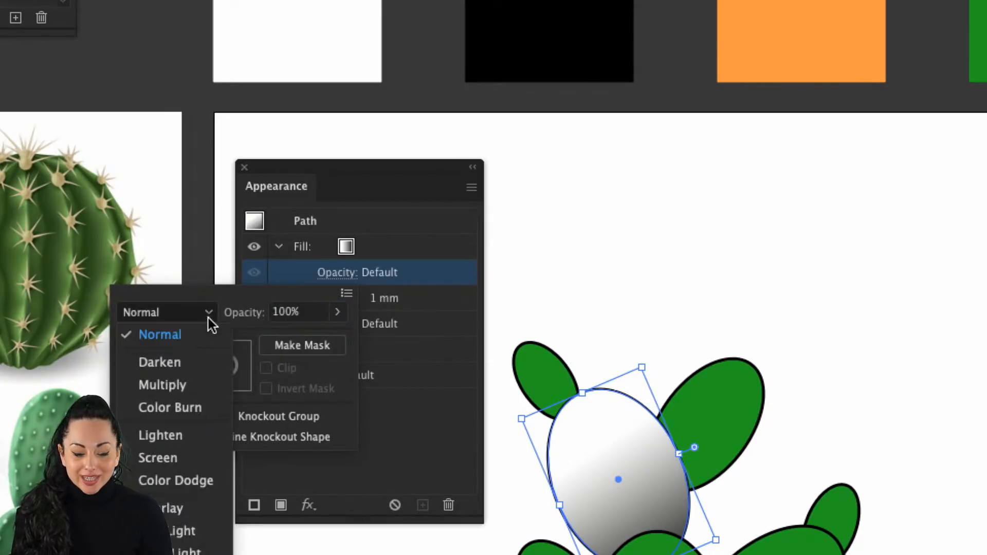
left_click(192, 390)
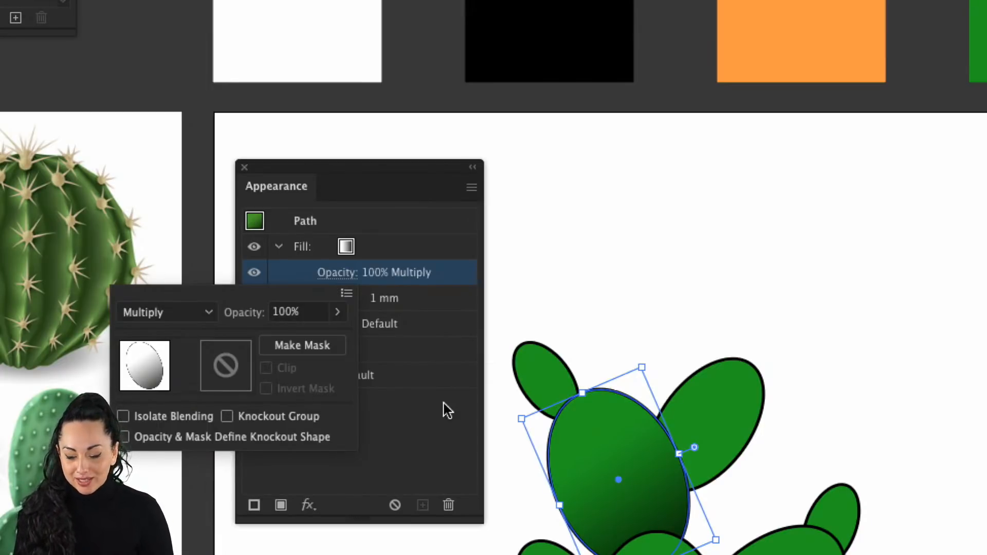
scroll(554, 283, "down", 2)
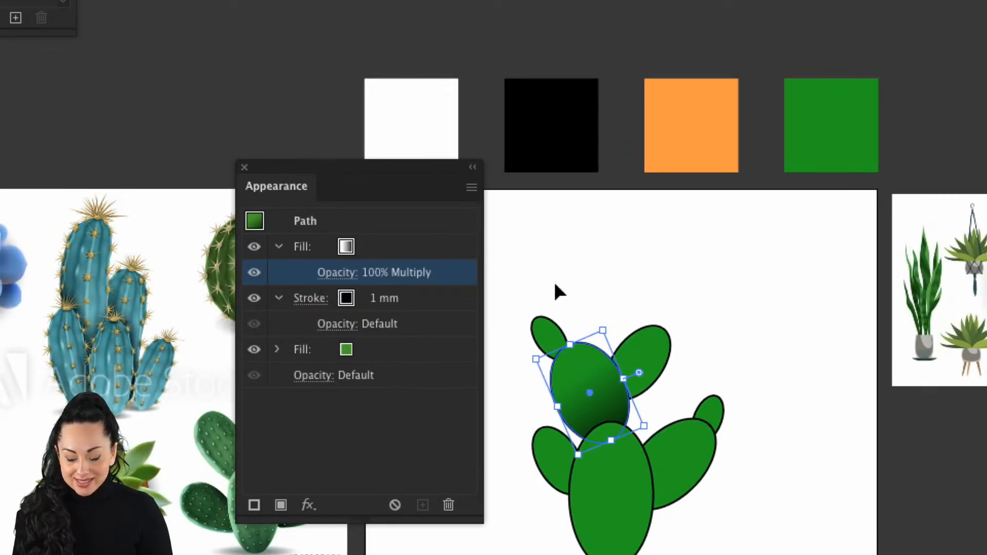
left_click_drag(554, 283, 516, 238)
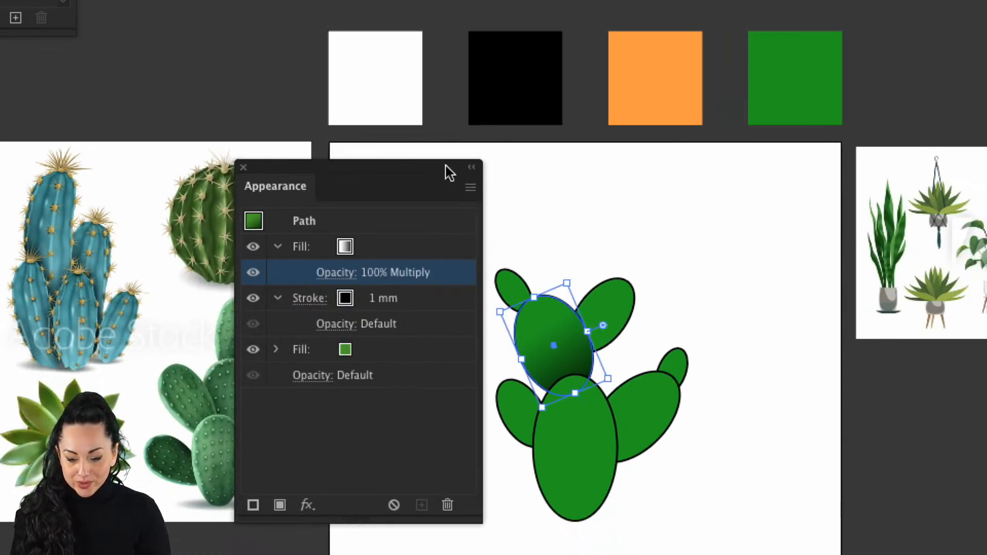
left_click_drag(448, 170, 419, 171)
left_click(655, 310)
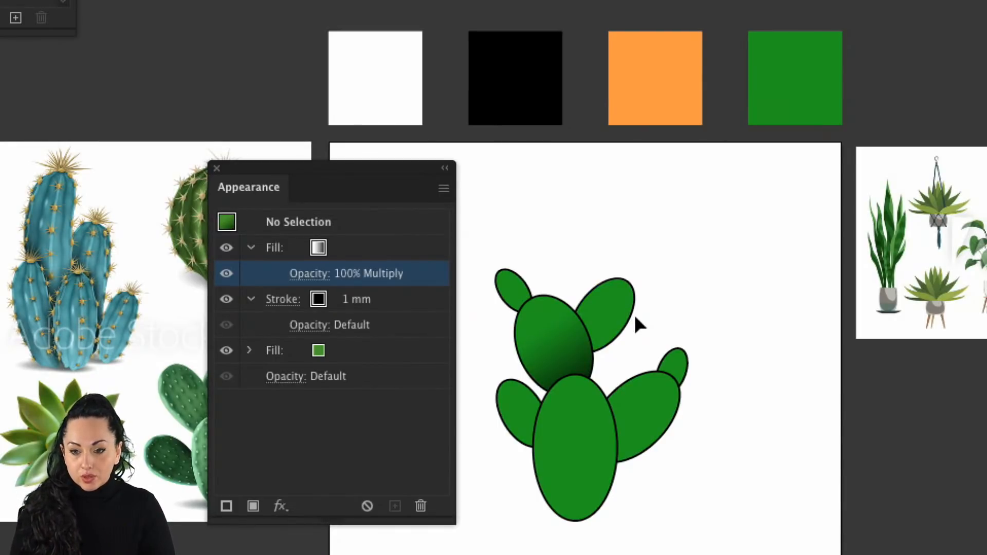
Step: Add a second fill to the upper-right lobe and copy the large upper lobe's Multiply gradient appearance onto it with the Eyedropper
left_click(619, 297)
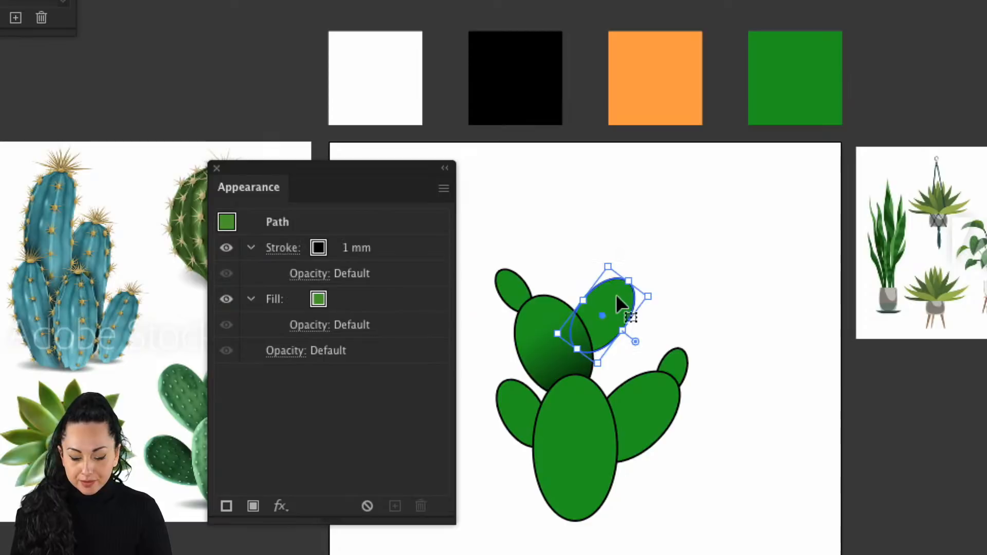
left_click(254, 505)
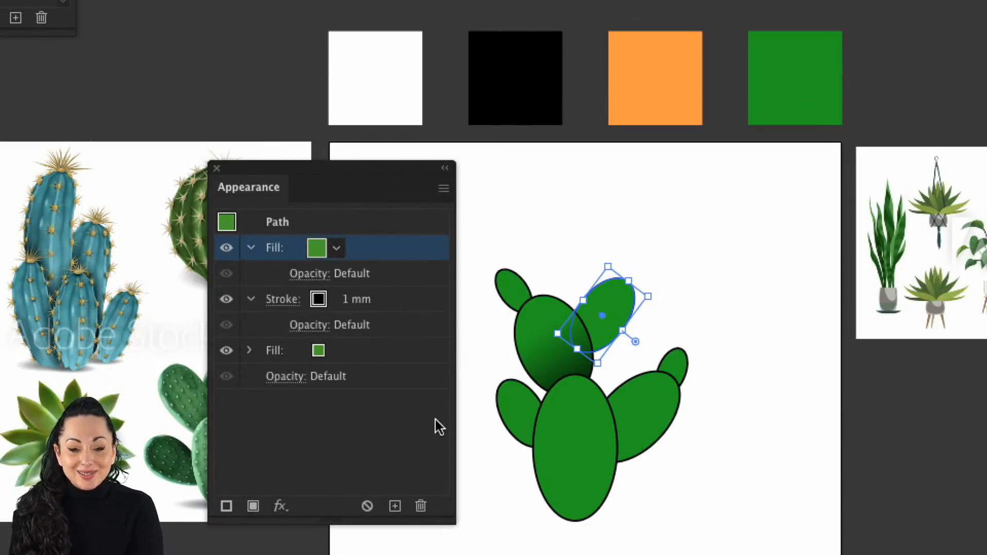
key("i")
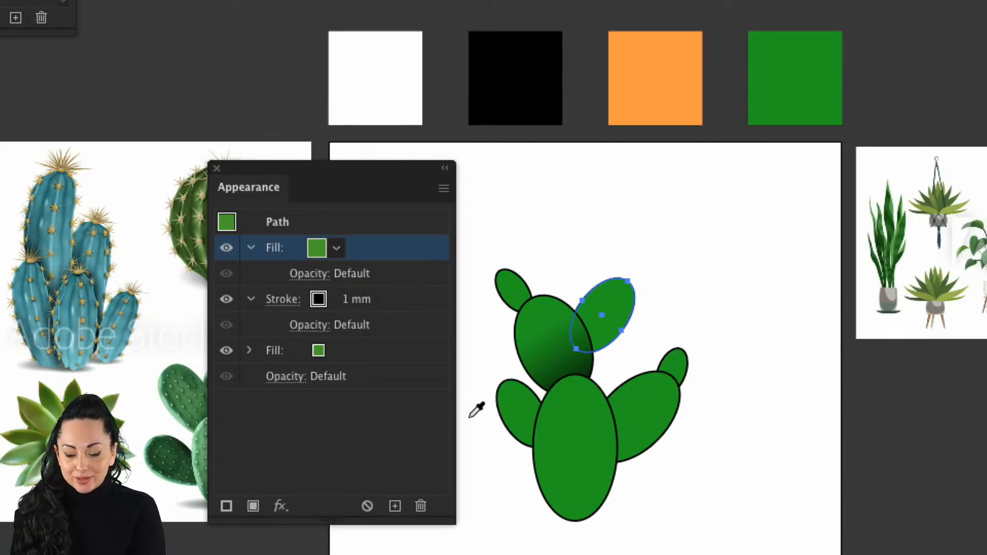
left_click(543, 353)
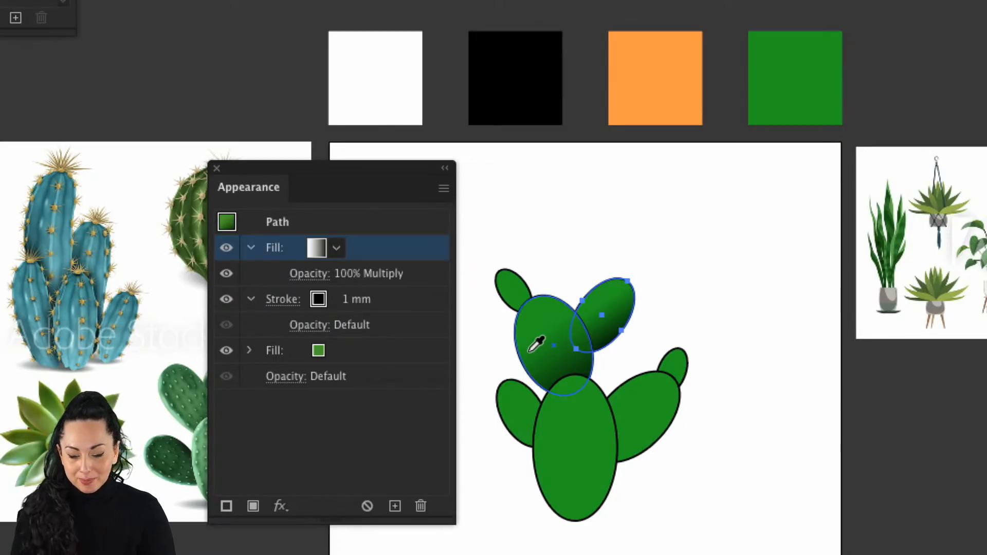
Step: Rotate the upper-right lobe's gradient so it darkens toward its lower left, where it meets the large upper lobe, and deselect it
key("g")
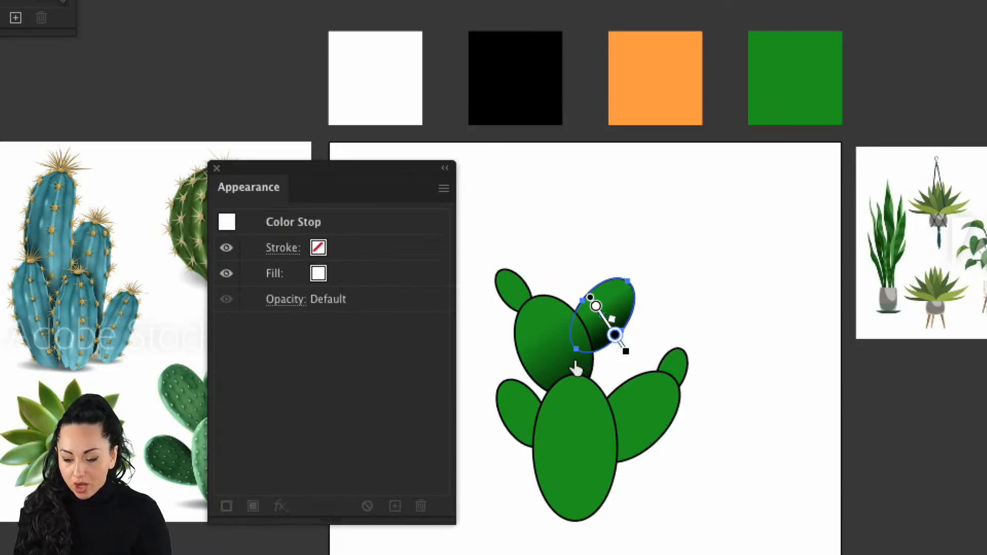
left_click(620, 342)
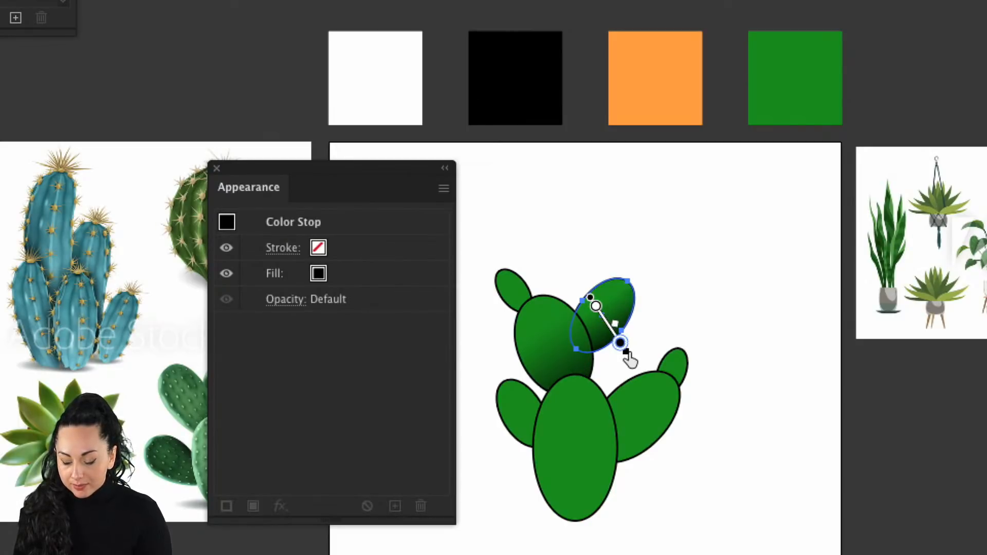
left_click_drag(632, 354, 561, 365)
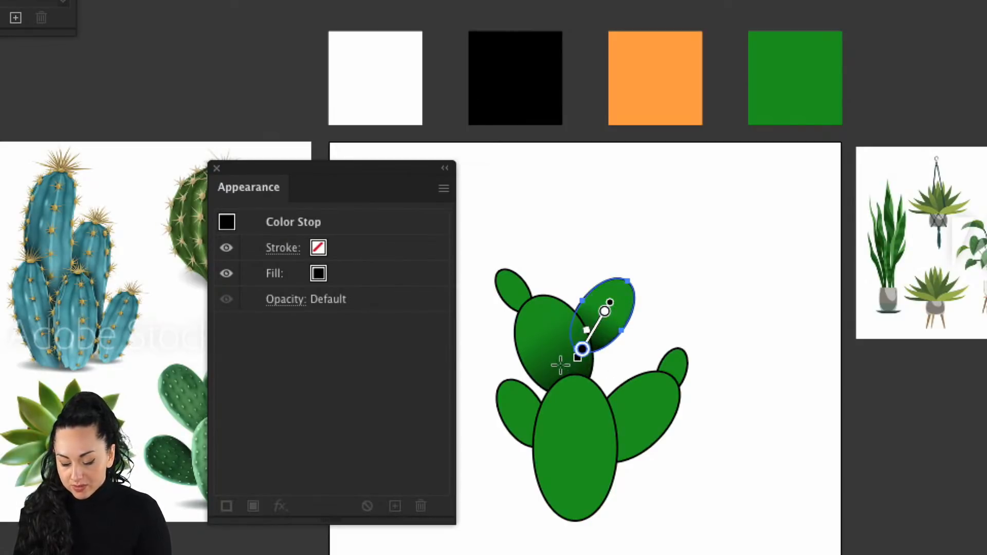
key("v")
left_click(626, 349)
Step: Add a second fill to the large lower-right lobe and sample the large upper lobe's shaded appearance onto it
left_click(636, 386)
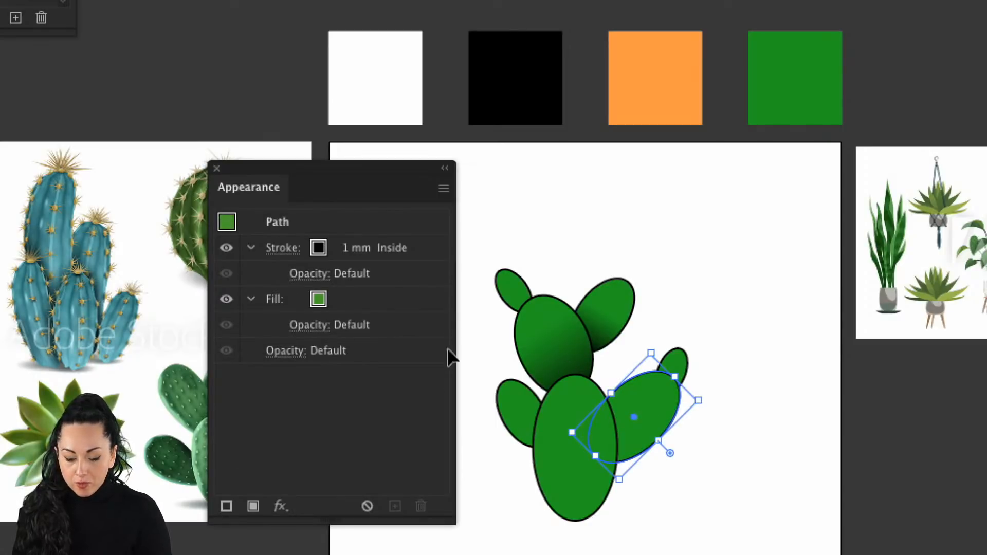
left_click(253, 506)
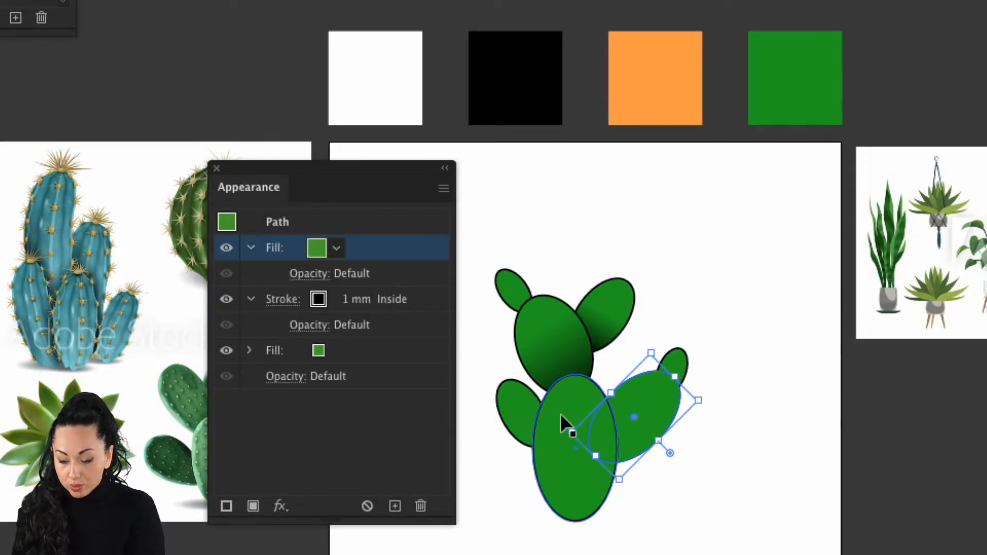
key("i")
left_click(549, 343)
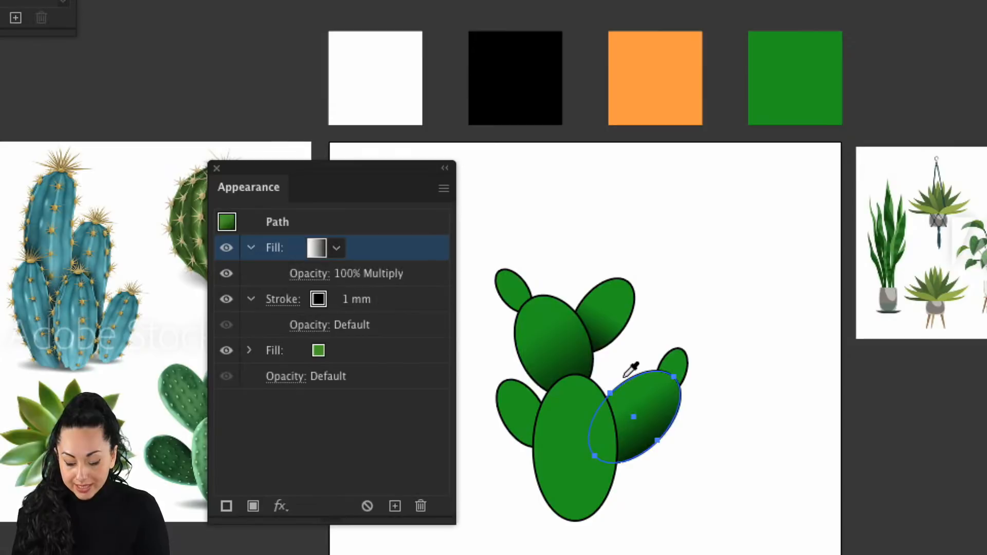
Step: Rotate the large lower-right lobe's gradient so its black end points to the lower left, toward the cactus trunk
key("g")
left_click(661, 450)
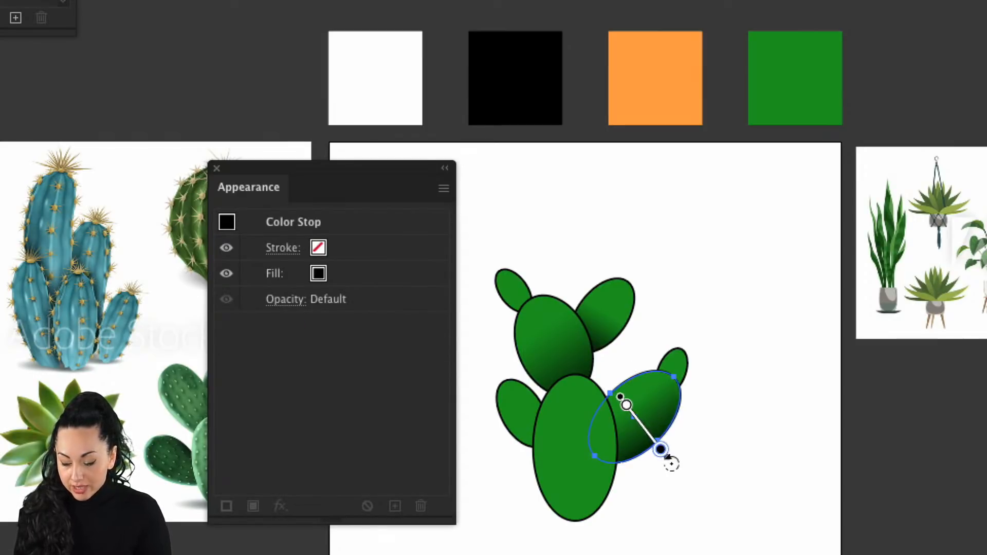
left_click_drag(667, 457, 597, 454)
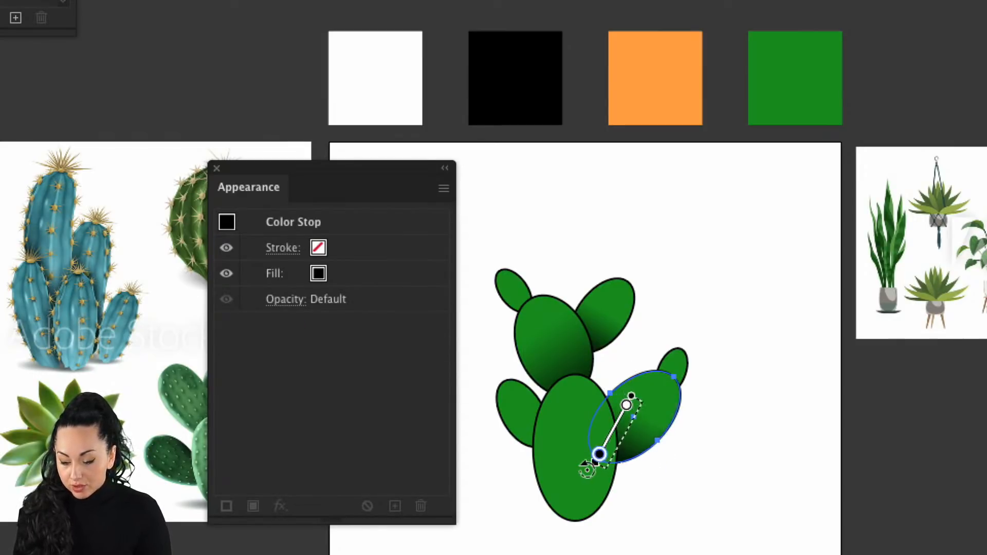
key("v")
Step: Shade the small lobe on the lower-right arm with a new fill sampled from that arm, nudge it slightly upward and deselect it
left_click(678, 368)
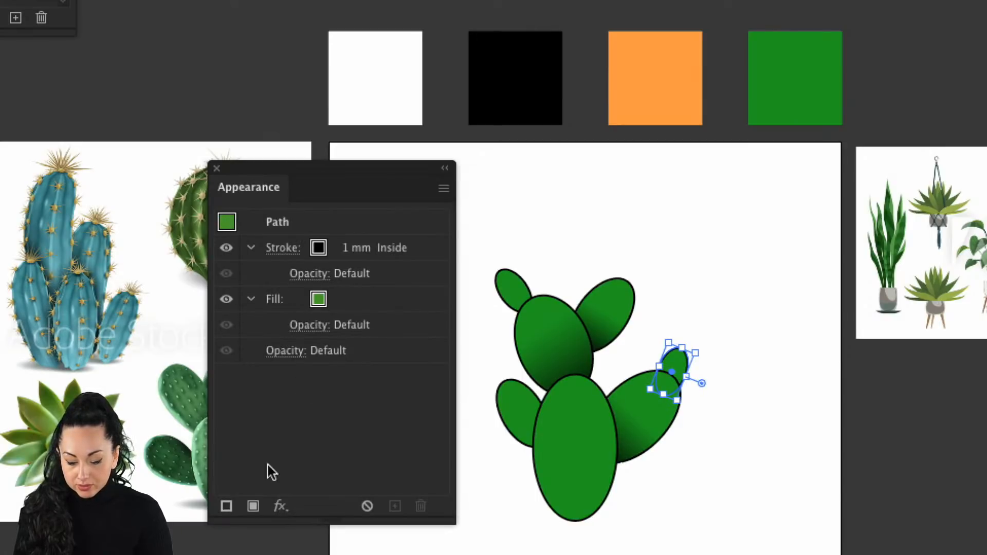
left_click(253, 506)
key("i")
left_click(642, 419)
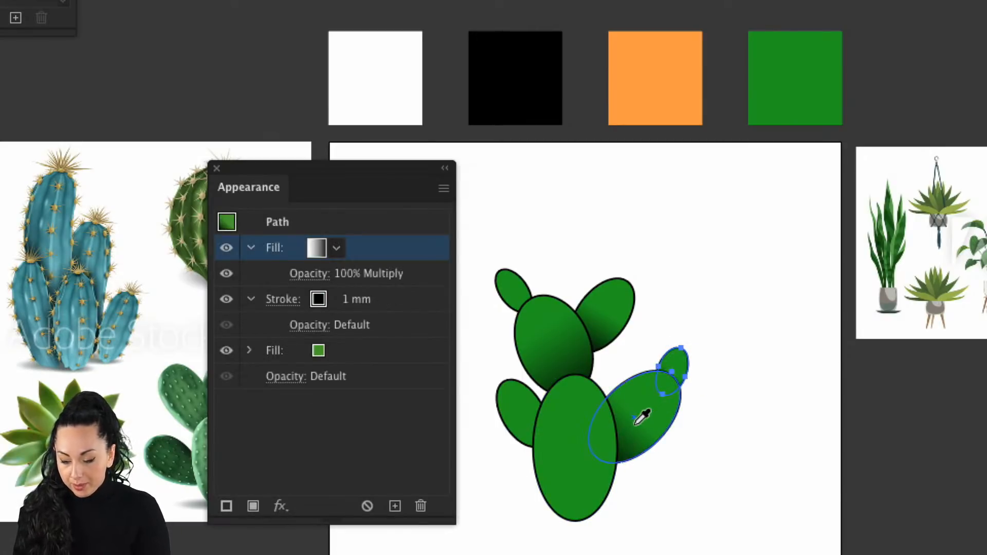
key("v")
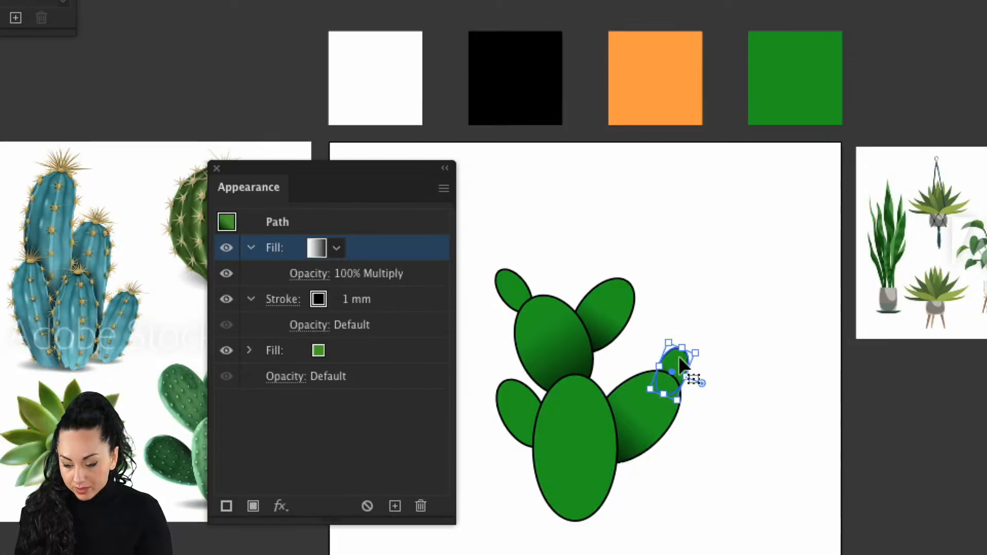
left_click_drag(680, 364, 686, 356)
left_click(699, 355)
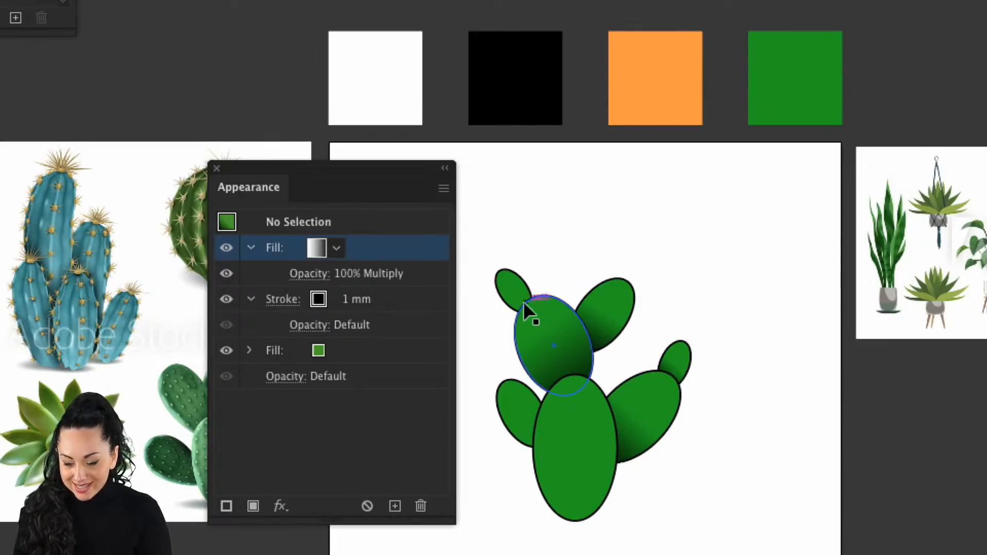
Step: Add a second fill to the small upper-left lobe and sample the small right lobe's shaded appearance onto it
left_click(509, 288)
left_click(253, 506)
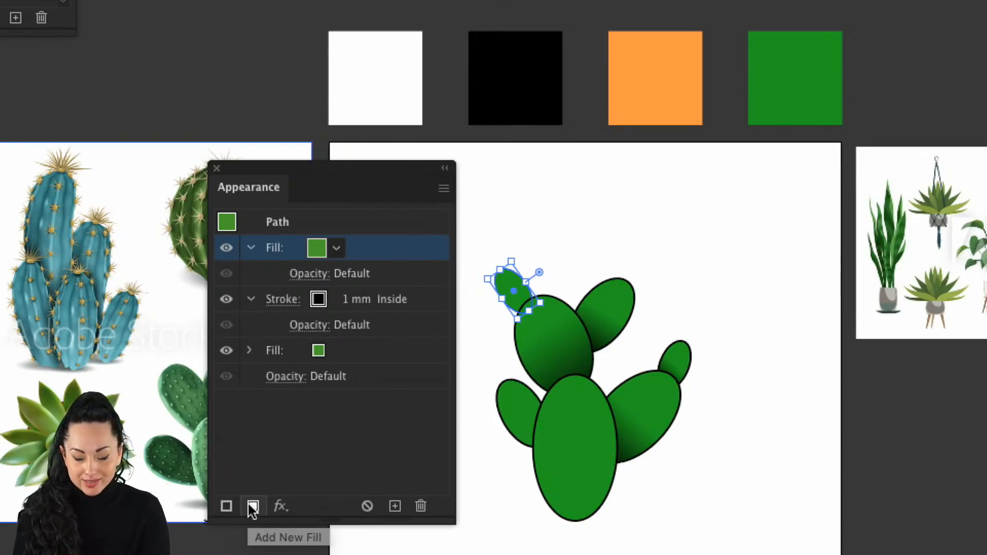
key("i")
left_click(681, 353)
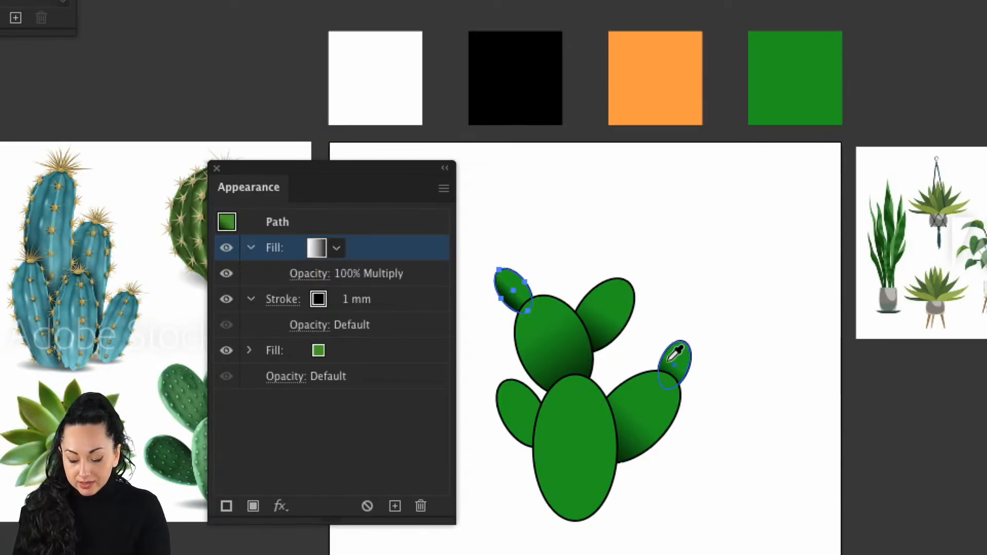
Step: Rotate the small upper-left lobe's gradient so it darkens toward the large upper lobe, and deselect it
key("g")
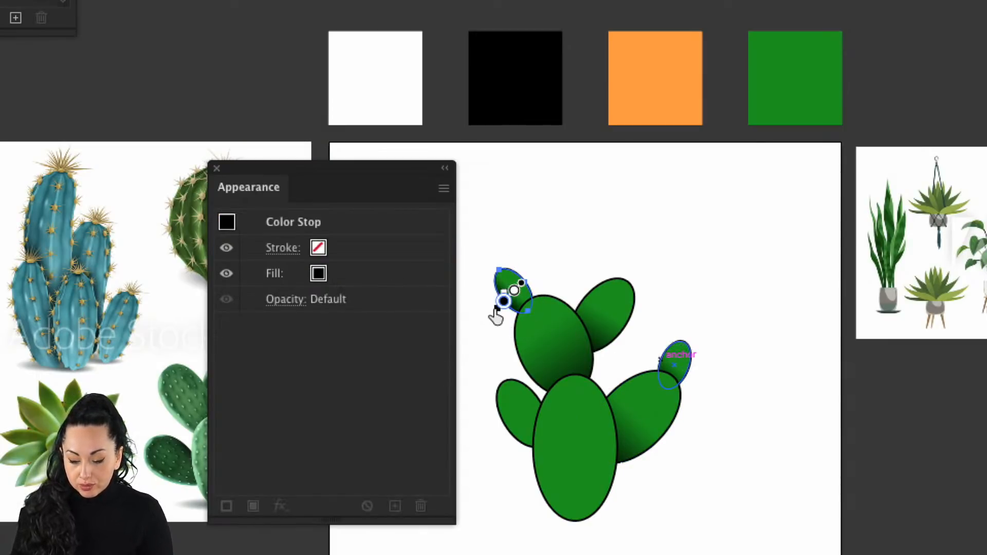
left_click_drag(497, 315, 525, 330)
key("v")
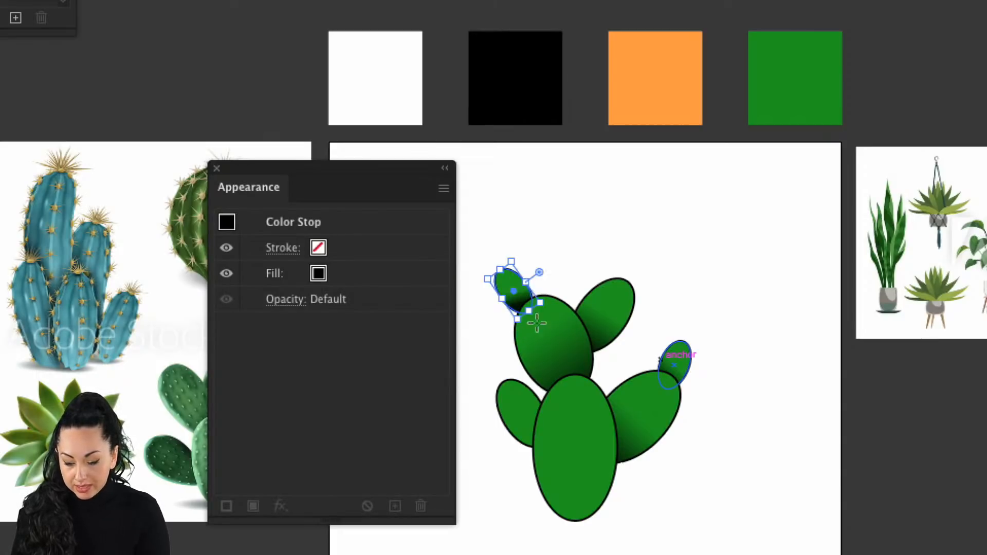
key("super+shift+a")
Step: Add a second fill to the lower-left lobe and sample the small right lobe's shaded appearance onto it
left_click(513, 407)
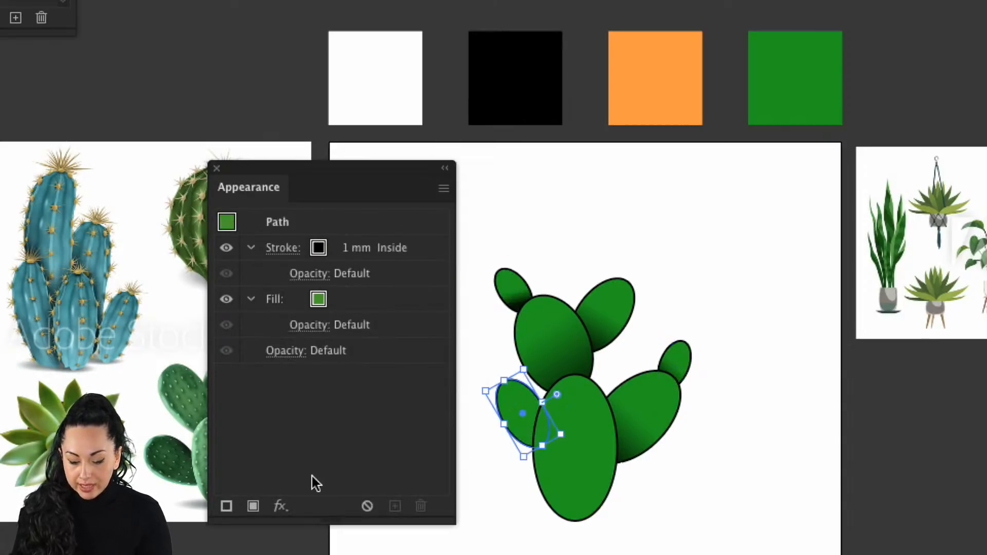
left_click(253, 506)
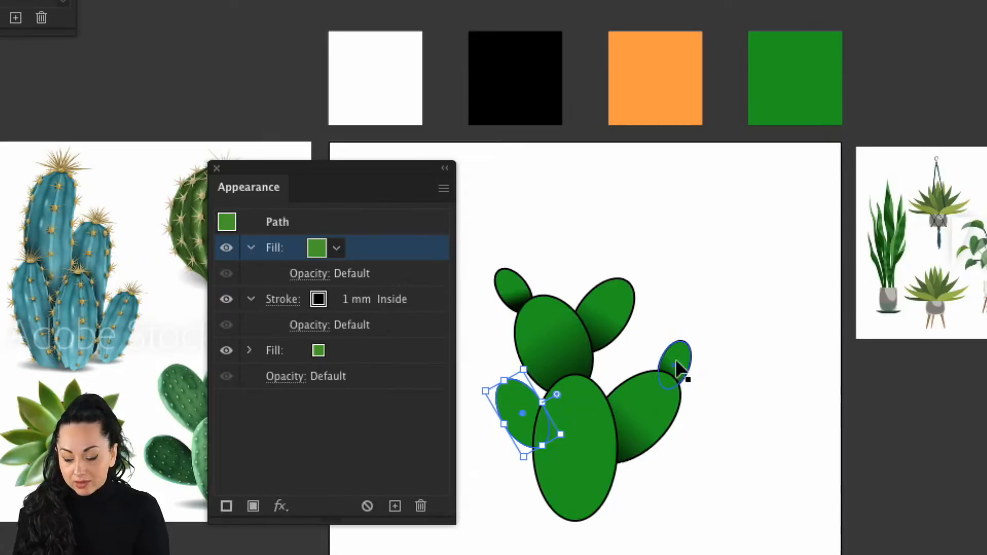
key("i")
left_click(677, 360)
Step: Rotate the lower-left lobe's gradient so it darkens at its lower right, toward the trunk, and save the document
key("g")
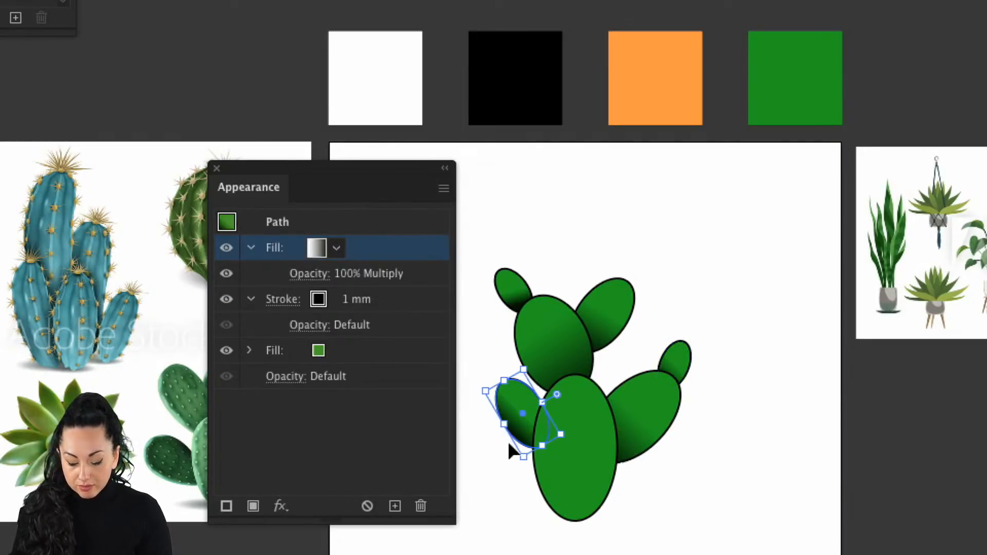
left_click(506, 429)
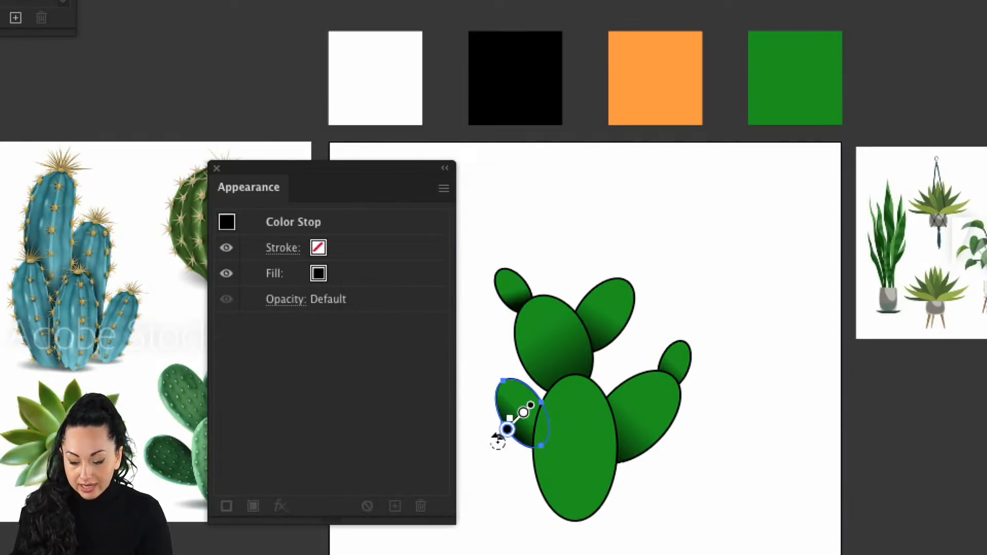
left_click_drag(504, 445, 553, 458)
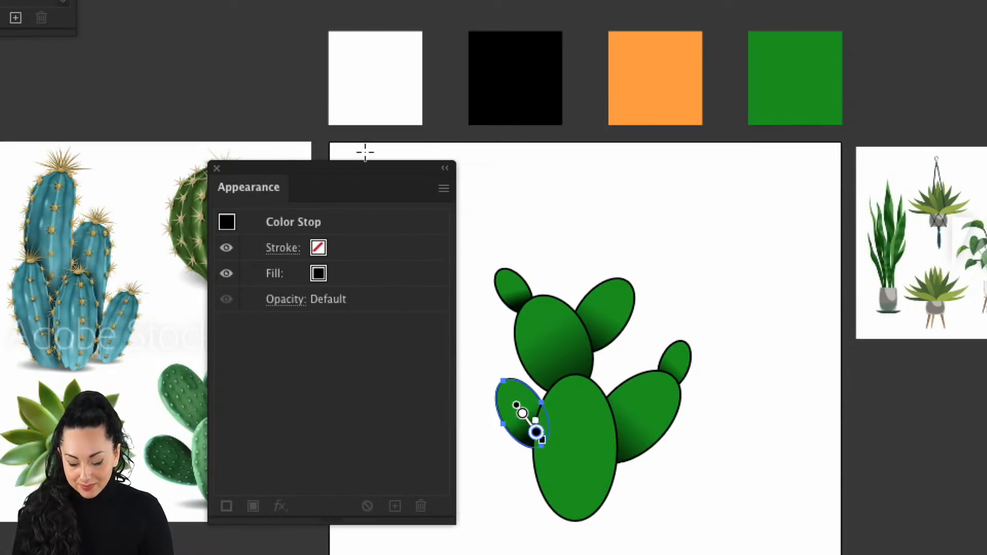
key("super+s")
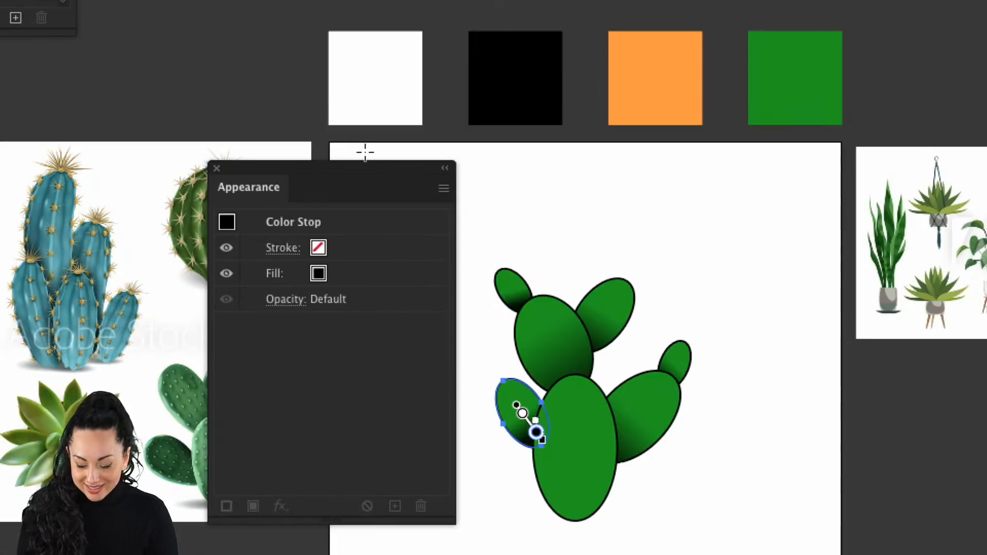
key("v")
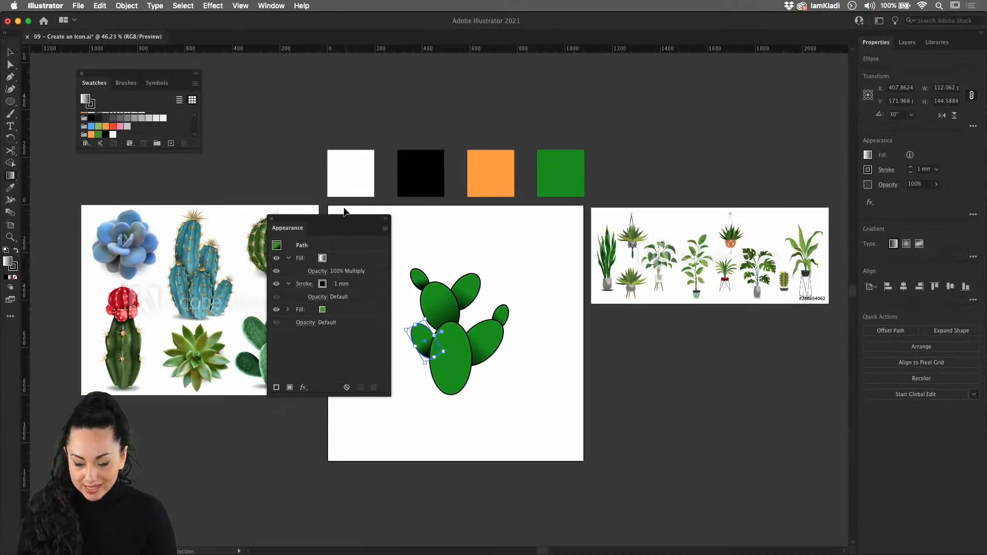
Step: Draw two short slanted spikes on the tip of the small right lobe, together about 19 px wide and 14 px high, with a 1 mm black stroke
key("g")
left_click(14, 106)
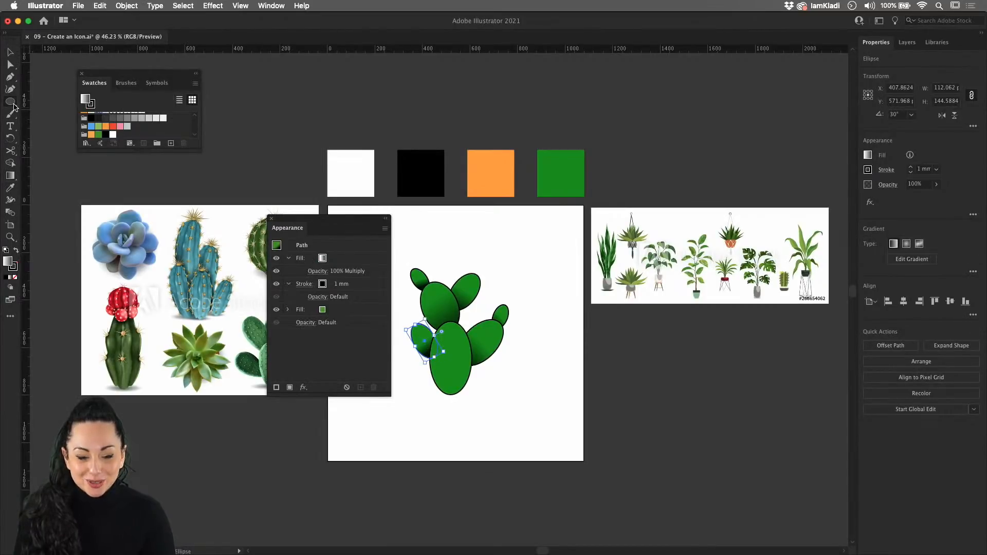
left_click(73, 151)
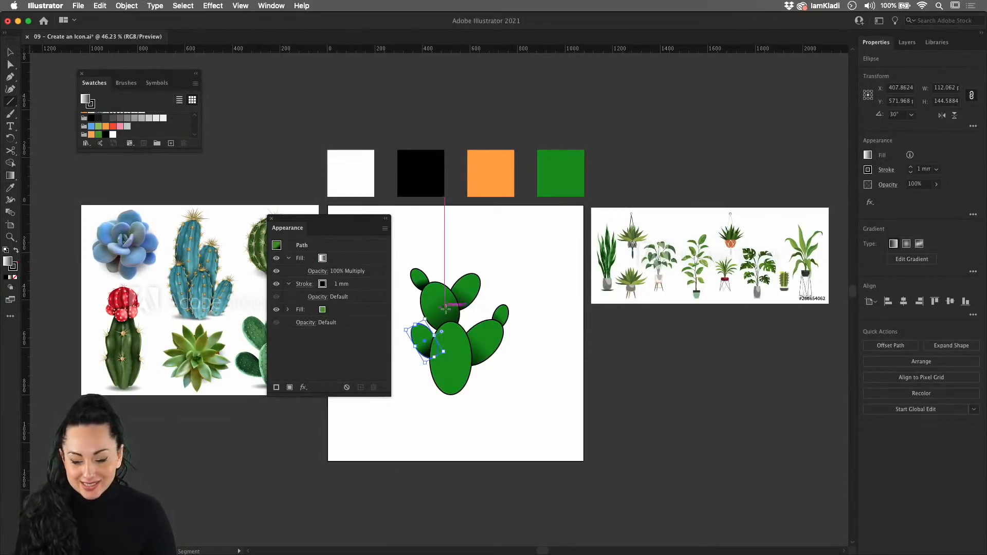
left_click_drag(491, 311, 564, 328)
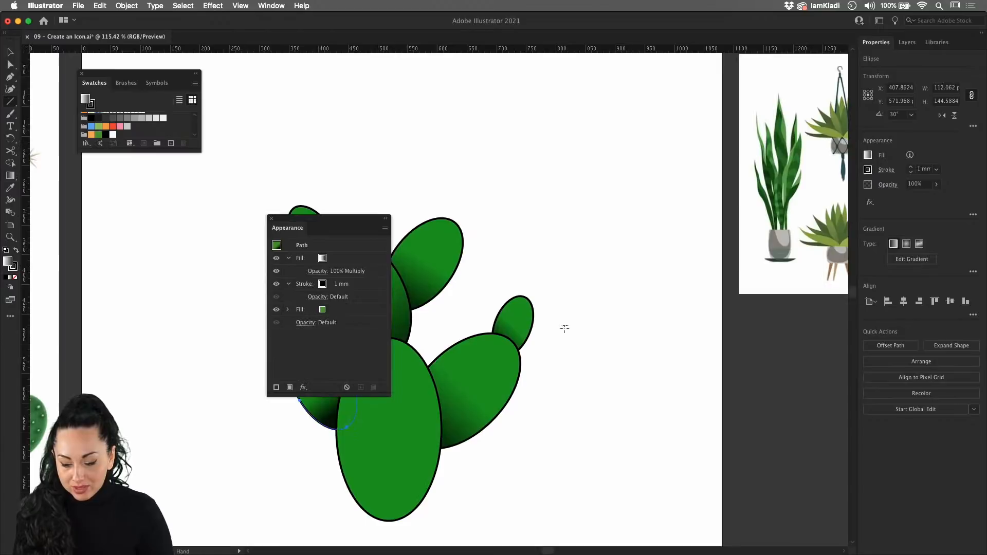
mouse_move(525, 297)
left_mouse_down()
mouse_move(536, 294)
mouse_move(645, 372)
left_mouse_up()
key("v")
left_click(550, 317)
left_click(685, 374)
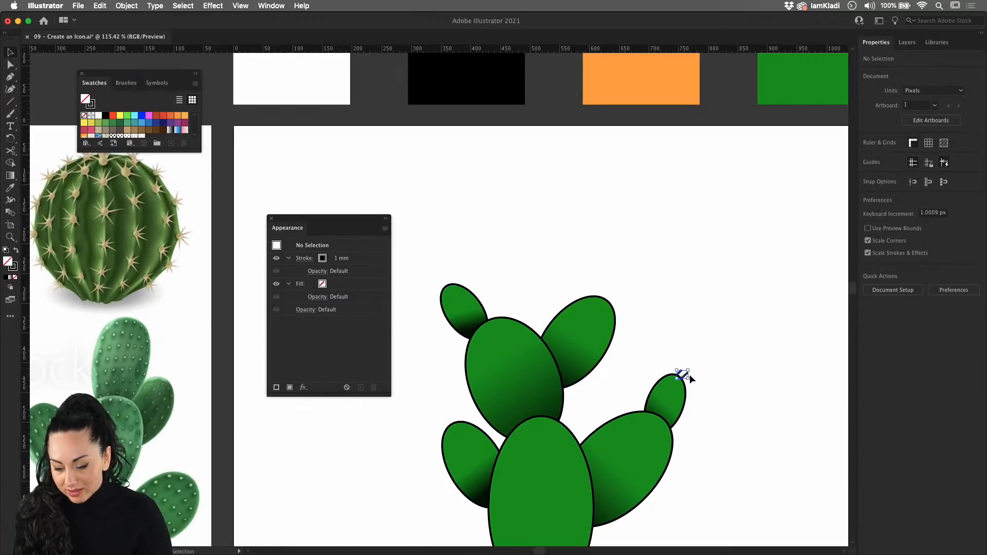
Step: Place a horizontally flipped copy of the two spikes on the outer tip of the small upper-left lobe, and deselect it
left_click_drag(686, 375, 478, 296)
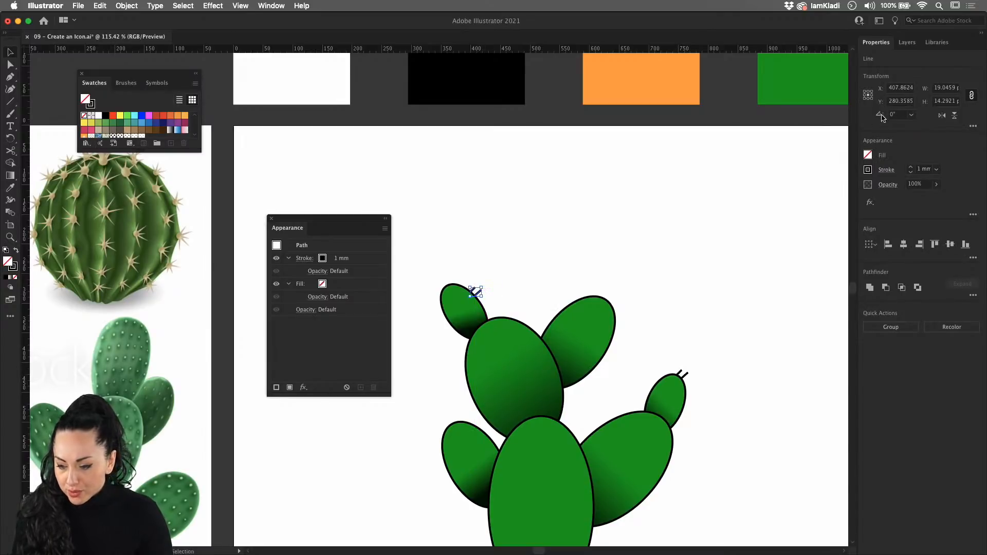
left_click(941, 116)
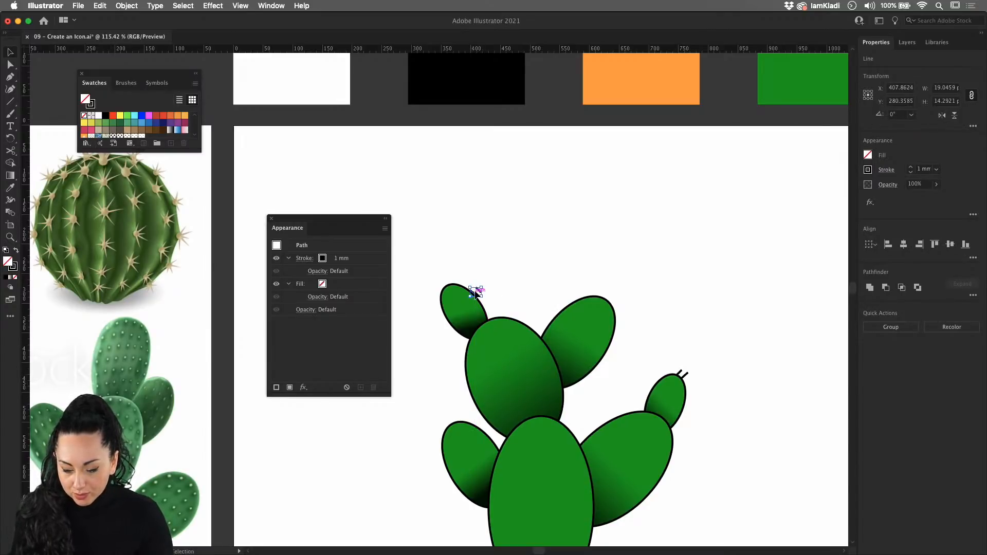
key("Left")
key("Left")
key("Left")
key("Left")
key("Left")
key("Left")
key("Left")
key("Left")
key("Left")
key("Left")
key("Left")
key("Left")
key("Left")
key("Left")
key("Left")
key("Left")
key("Left")
key("Left")
key("Left")
key("Left")
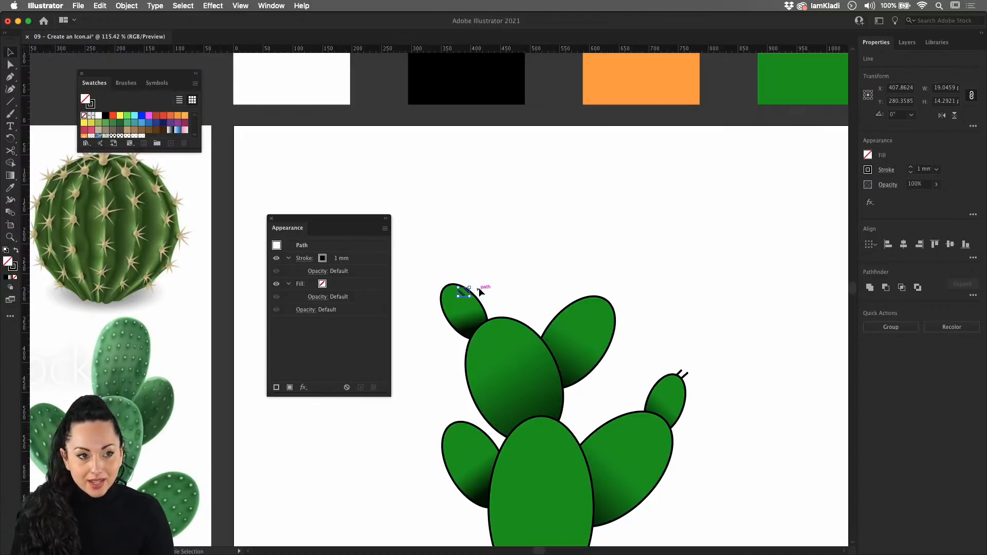
key("Up")
key("Up")
key("Up")
key("Up")
key("Up")
key("Up")
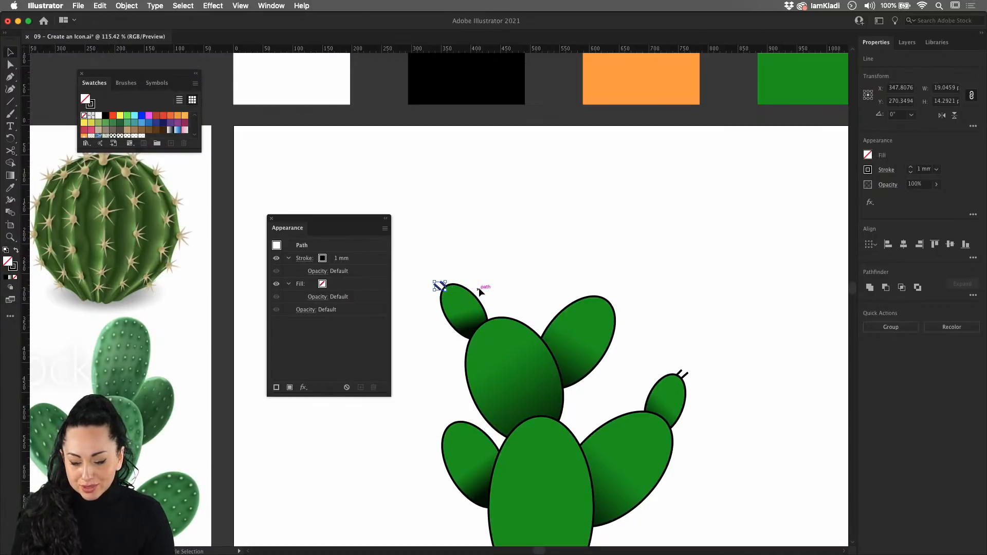
key("Left")
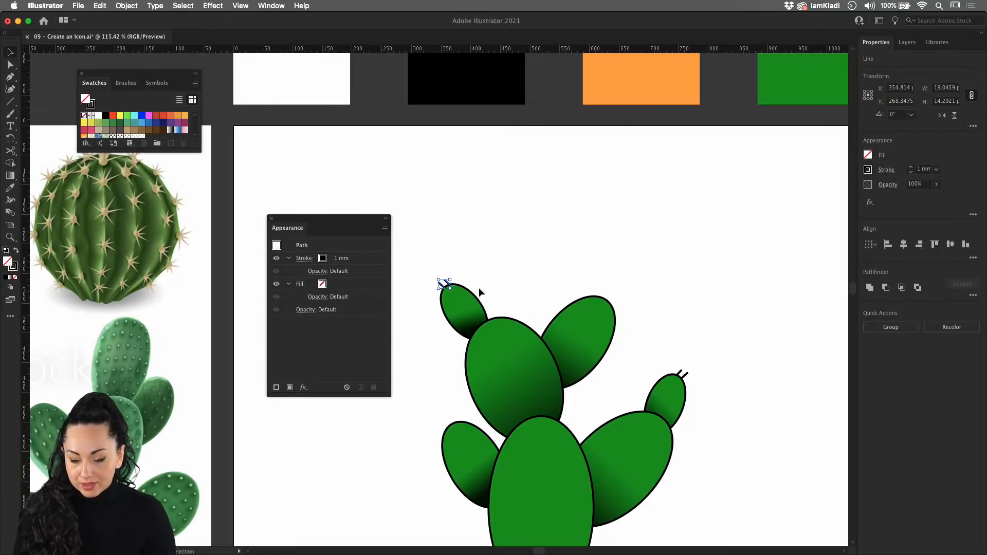
left_click(479, 293)
Step: Examine up close how each copied spike meets the outline of the small upper-left lobe, and clear the selection
left_click_drag(561, 373, 554, 348)
scroll(517, 321, "up", 7)
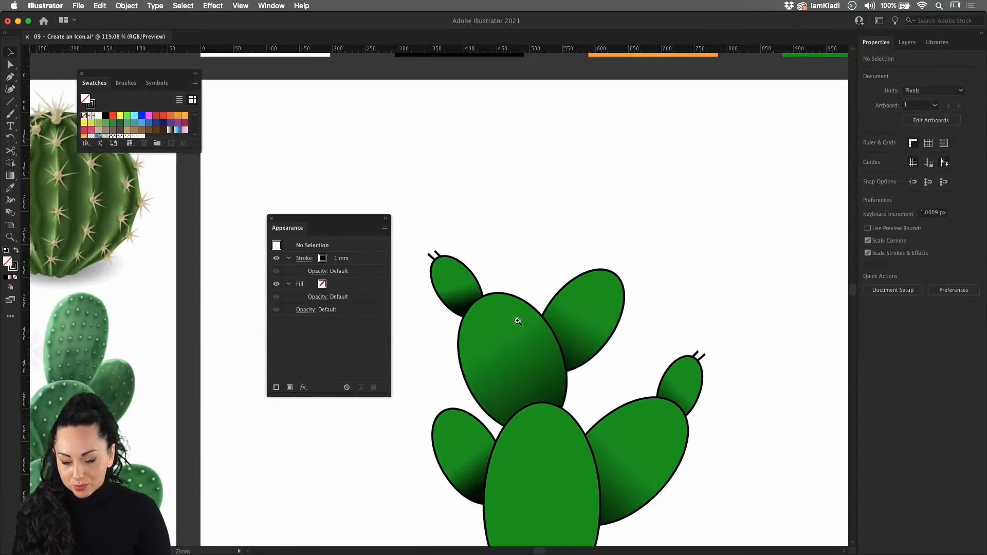
mouse_move(495, 282)
left_mouse_down()
mouse_move(515, 278)
mouse_move(679, 364)
left_mouse_up()
left_click(572, 310)
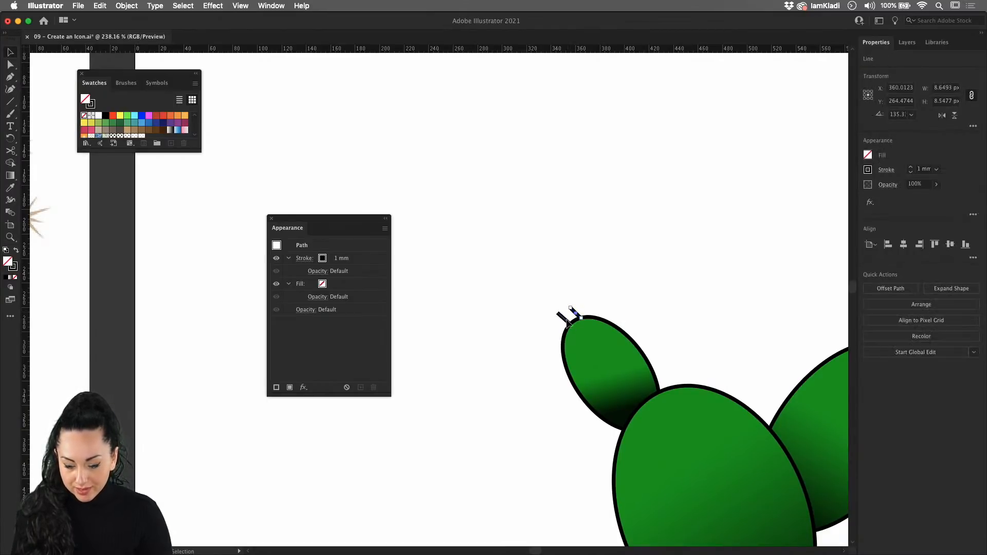
left_click(567, 320)
scroll(595, 336, "down", 9)
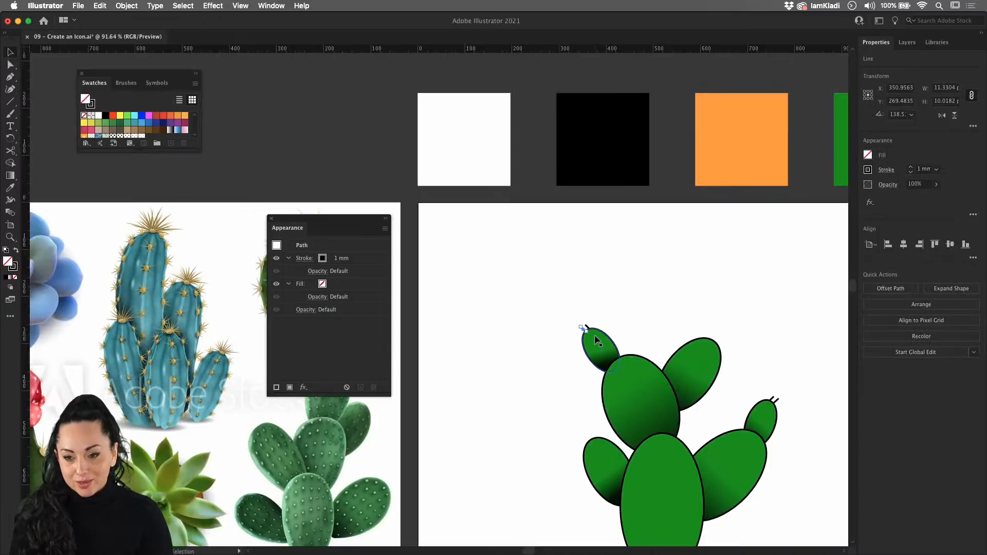
scroll(595, 339, "down", 2)
scroll(596, 339, "right", 3)
left_click(804, 348)
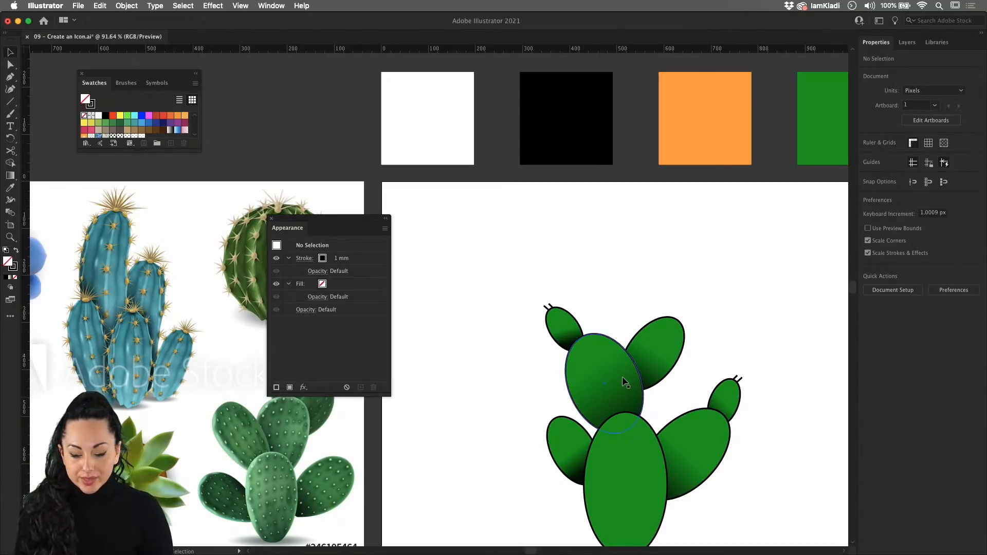
Step: Add a new fill above the existing fills of the large upper lobe
scroll(632, 435, "down", 3)
scroll(632, 436, "right", 2)
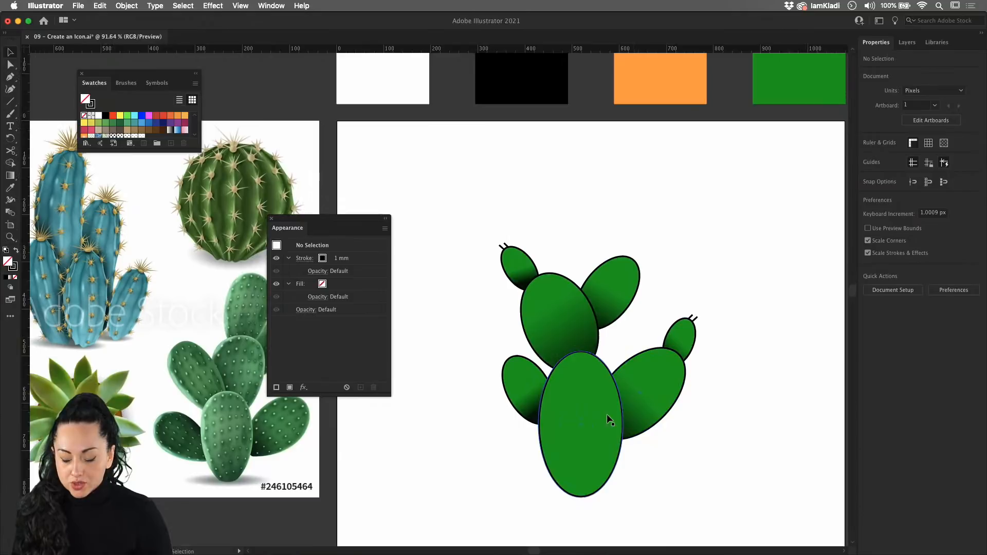
left_click(564, 320)
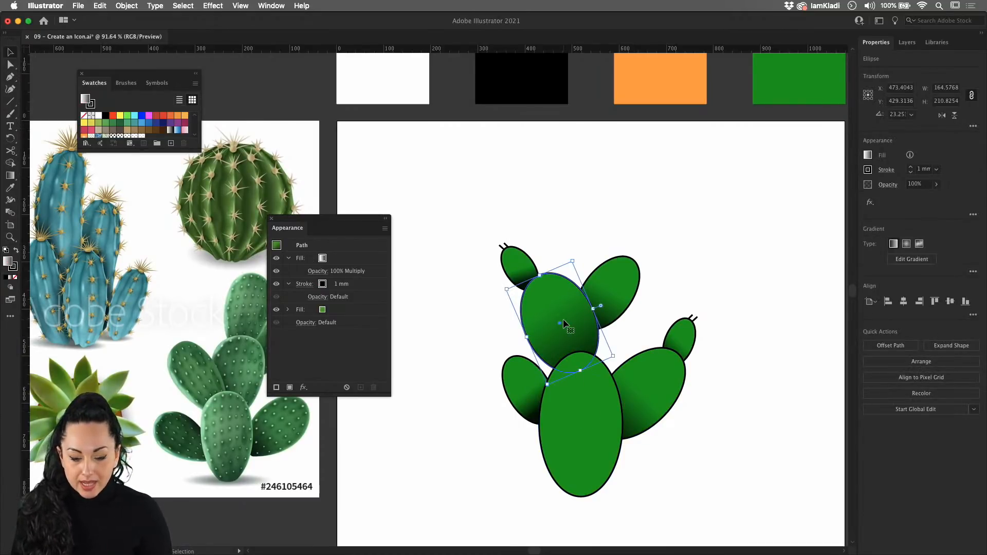
left_click(289, 387)
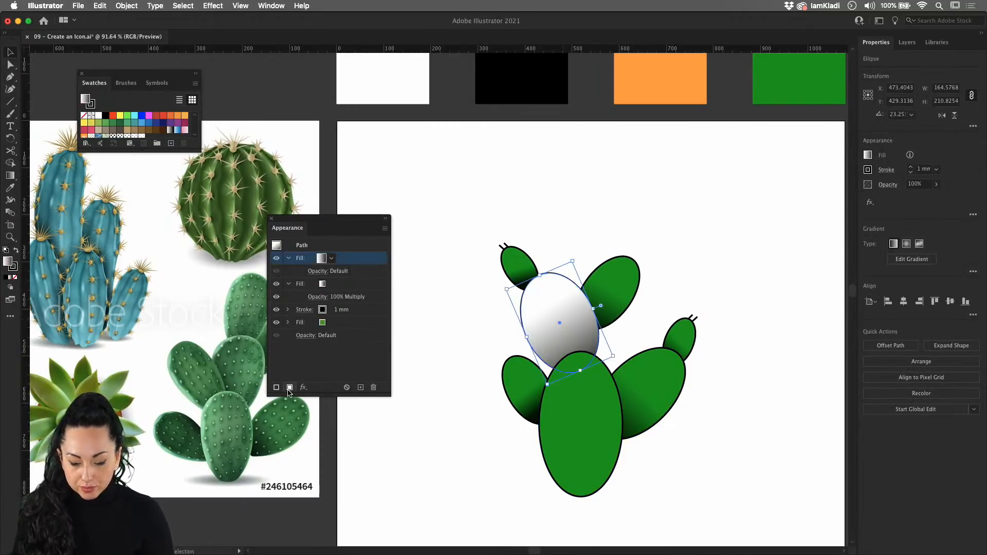
Step: Open the Basic Graphics_Dots pattern library for the large upper lobe's new fill and keep it clear of that lobe
left_click(331, 259)
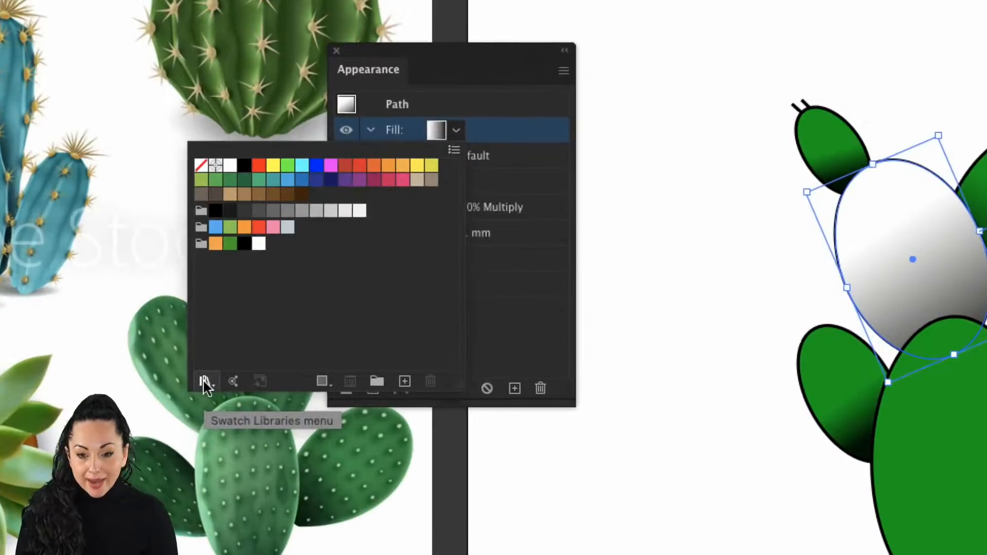
left_click(204, 382)
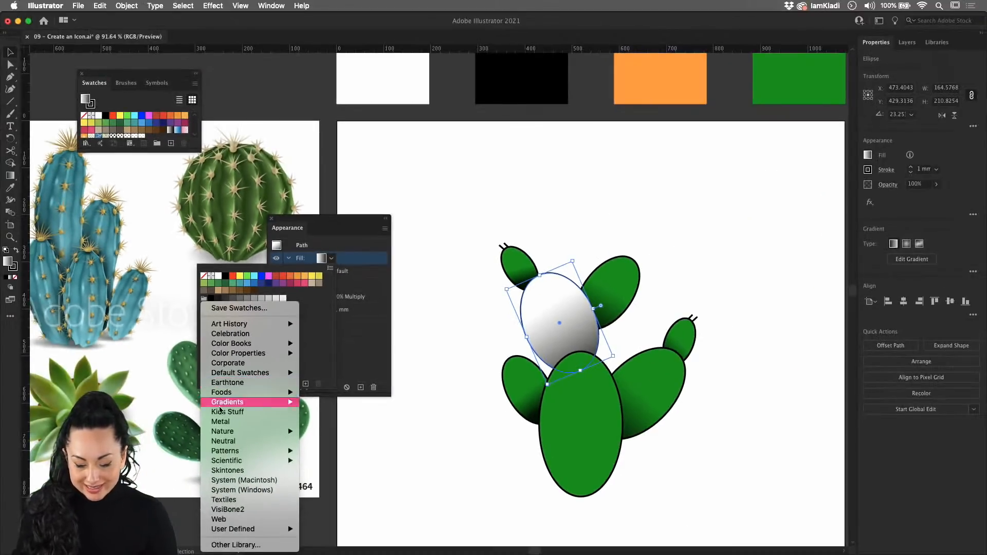
mouse_move(247, 452)
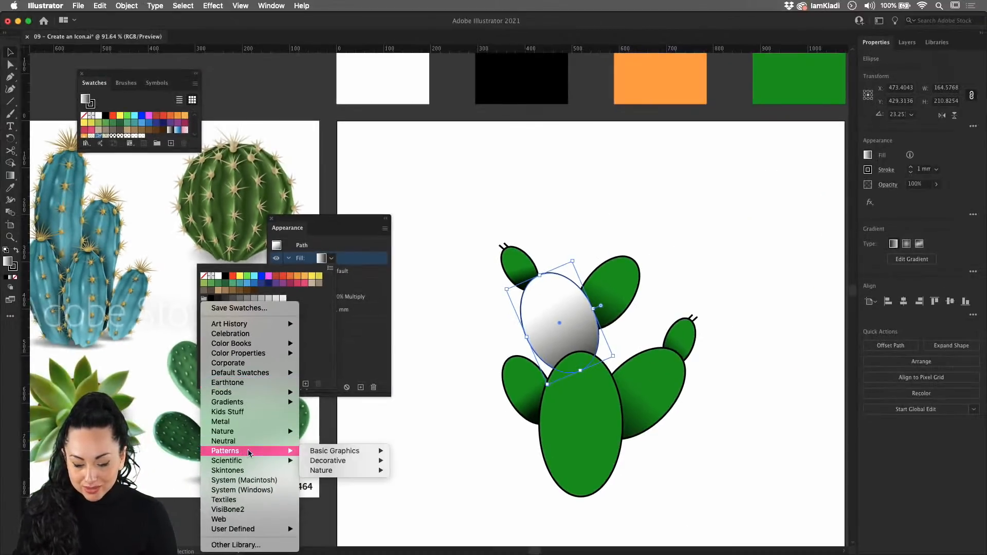
mouse_move(318, 455)
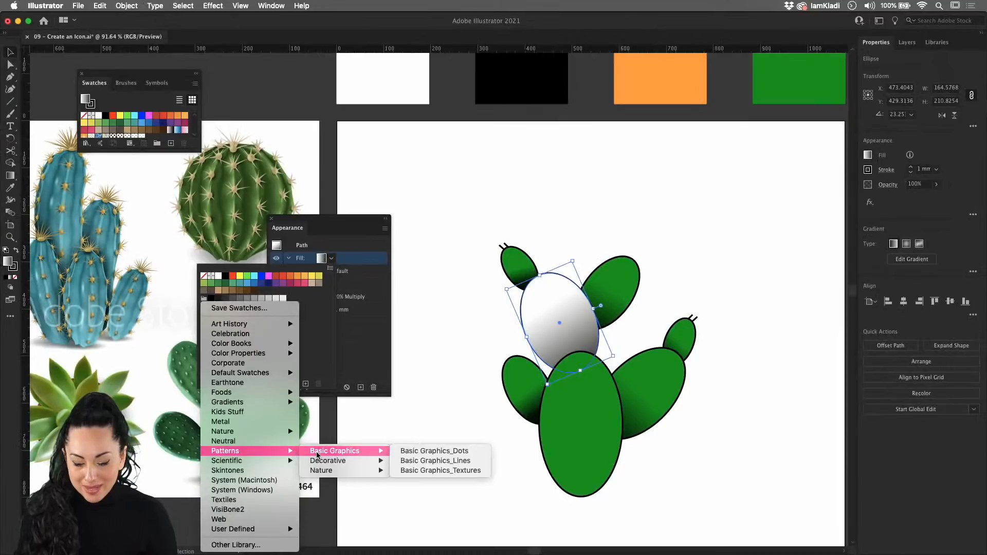
left_click(416, 454)
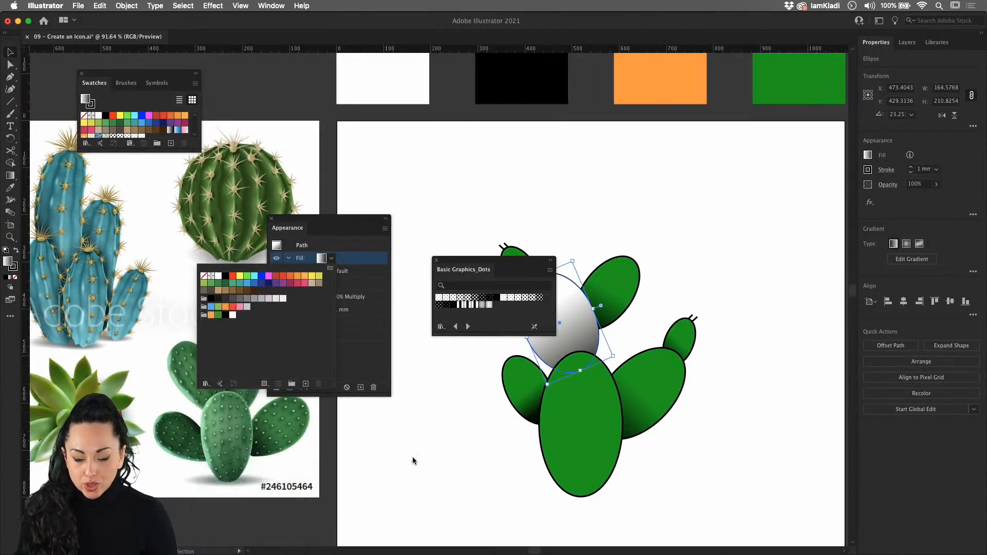
left_click(521, 259)
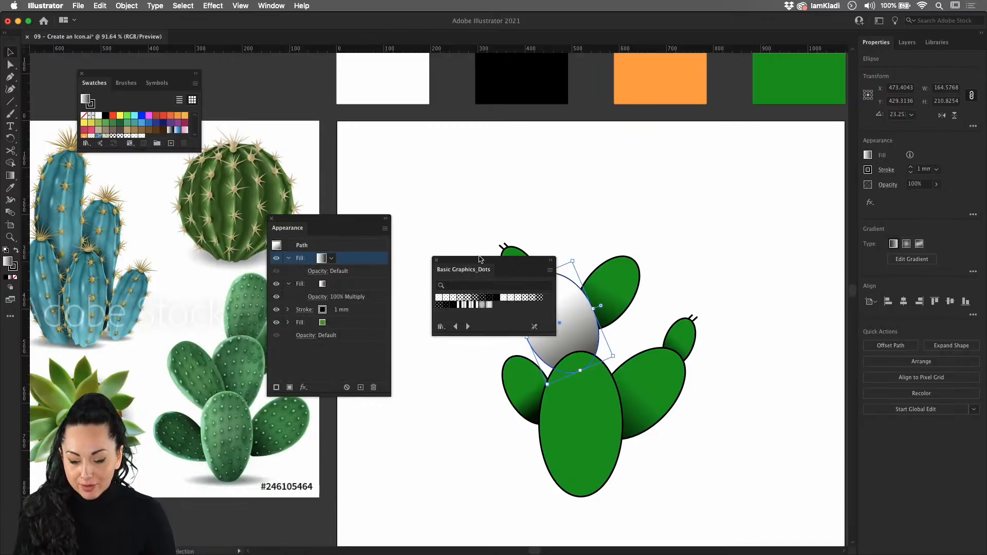
left_click_drag(480, 260, 463, 178)
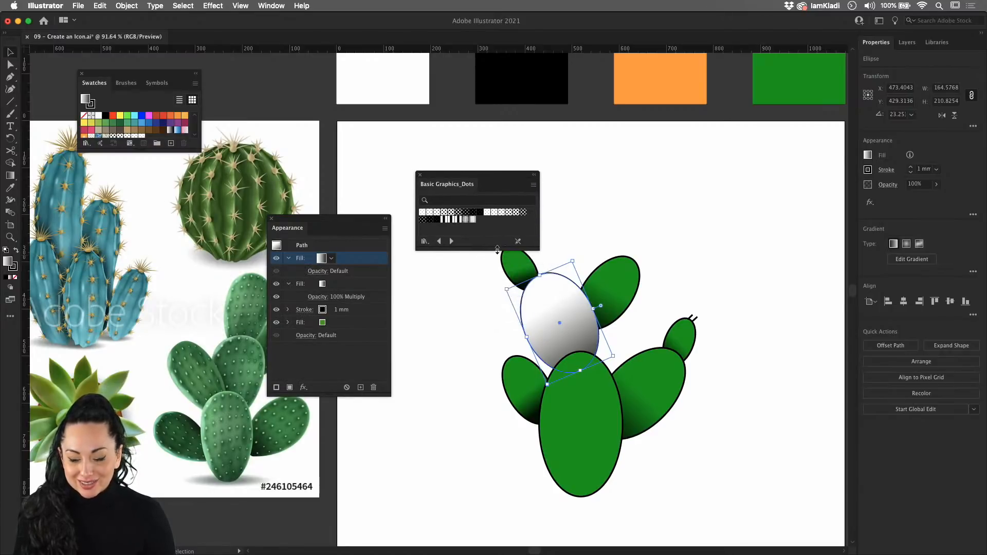
left_click_drag(497, 250, 496, 259)
Step: Apply the 10 dpi 20% dot pattern to the large upper lobe's new fill, deselect it, and uncover the whole cactus
left_click(433, 215)
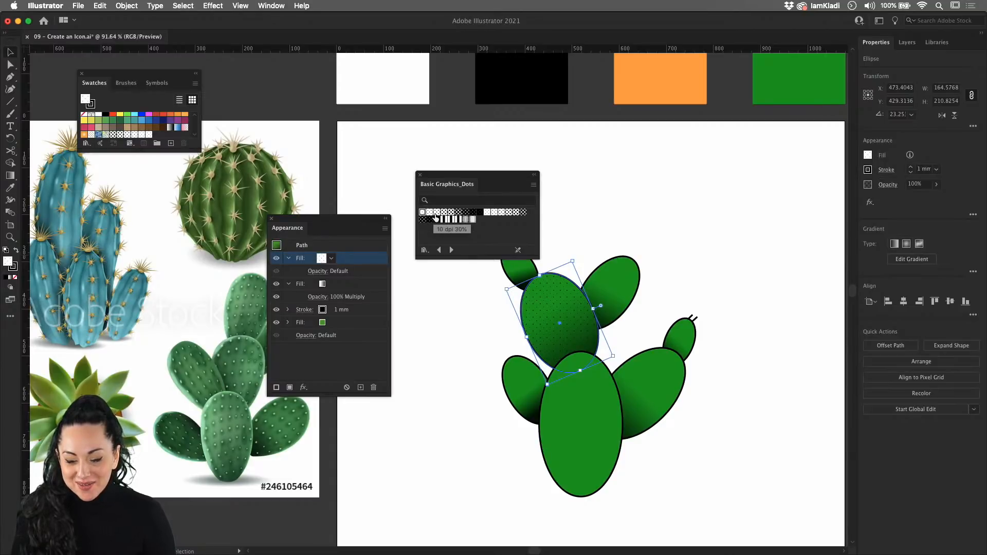
left_click(430, 213)
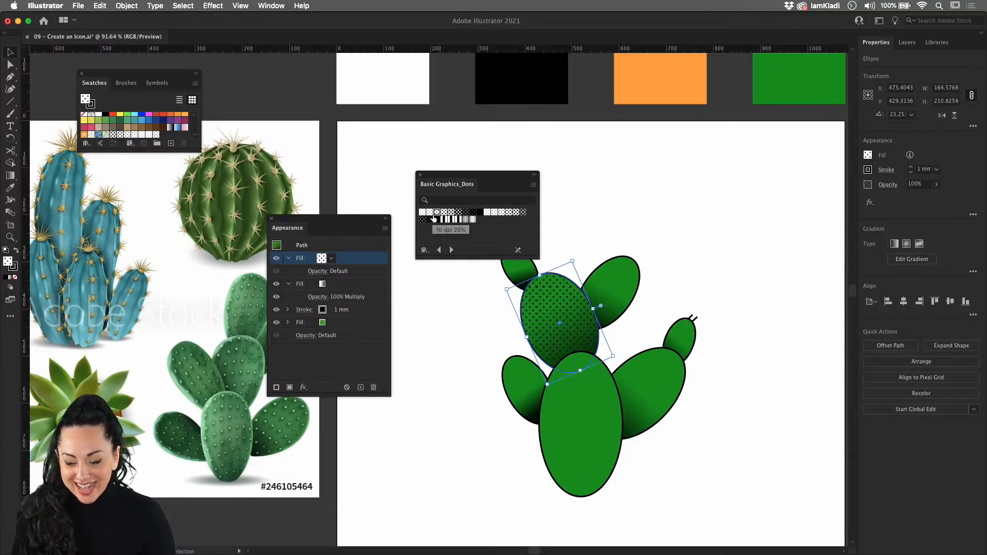
left_click(592, 221)
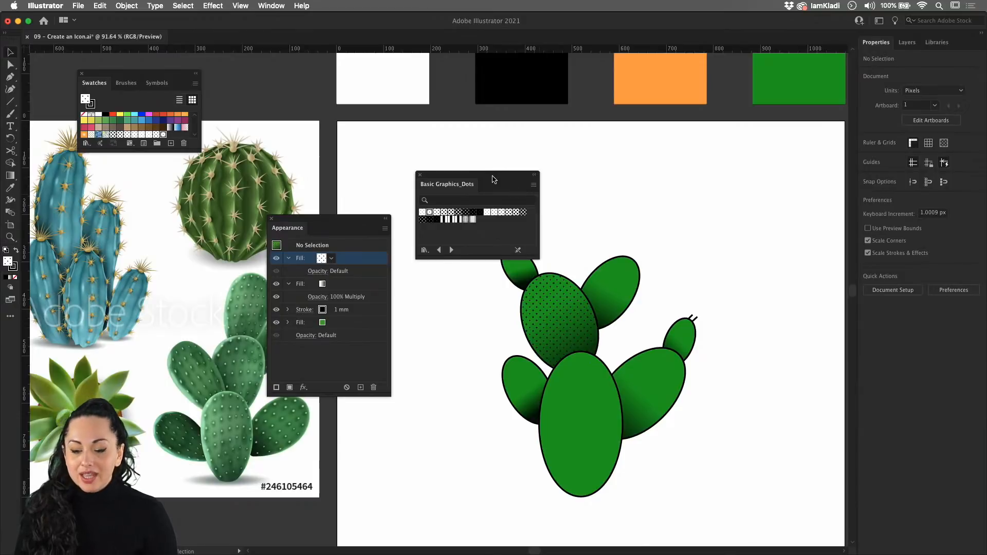
left_click_drag(493, 178, 399, 126)
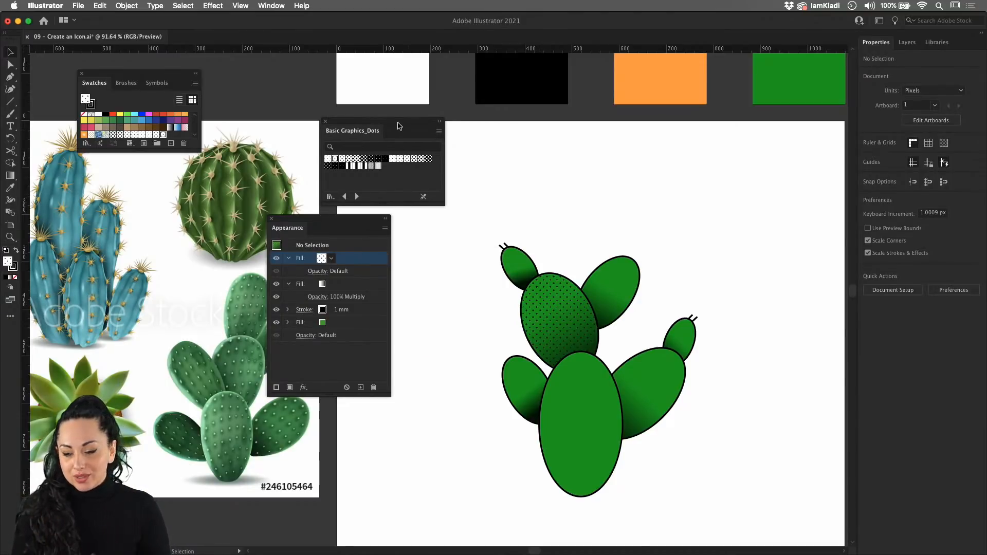
Step: Show Layer 4 with the two earlier cactus examples and lock it
left_click(912, 44)
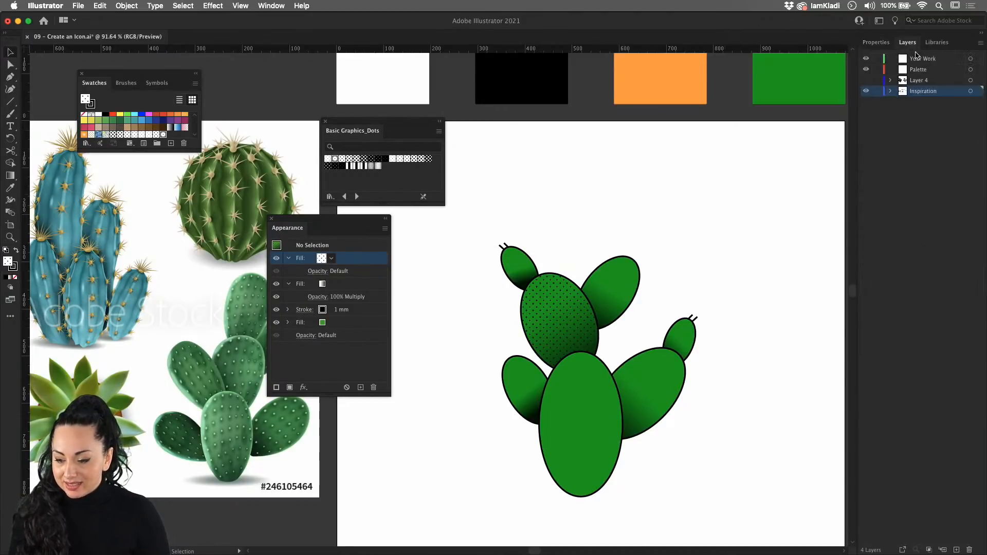
left_click(866, 90)
key("super+alt+0")
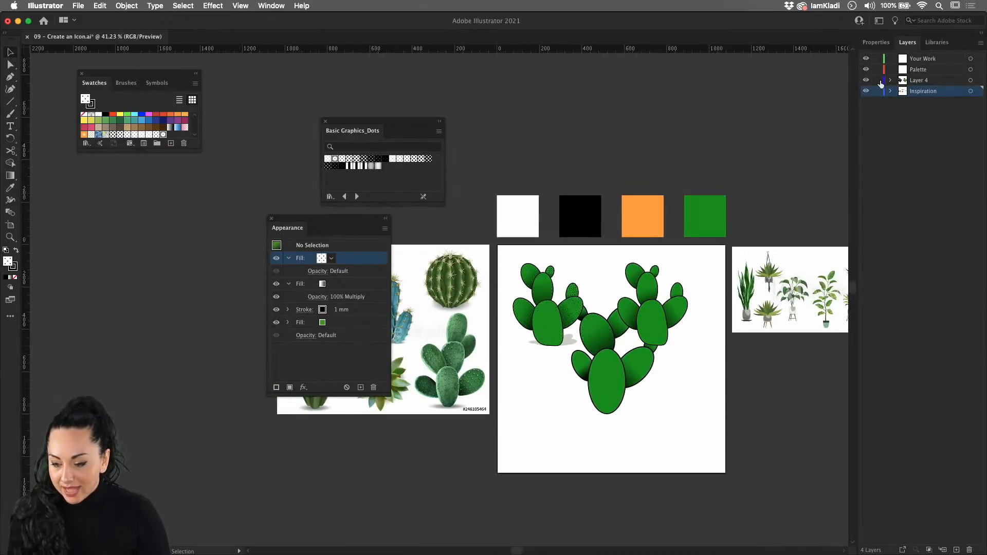
Step: Move the whole new cactus with its spikes down the artboard, below the two example cacti, and deselect it
left_click_drag(541, 261, 679, 392)
left_click_drag(627, 375, 627, 427)
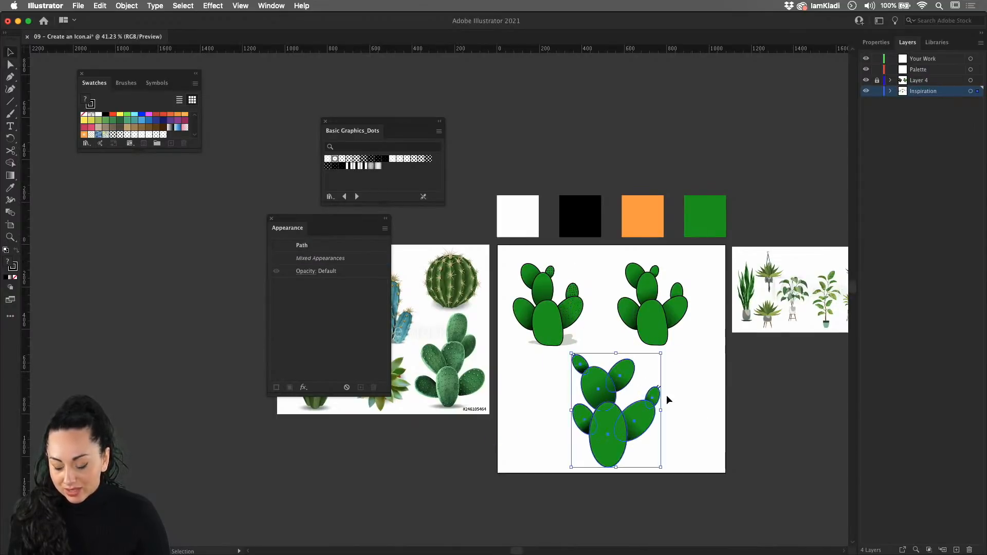
left_click(615, 352)
Step: Hide the dot-pattern fill on the new cactus's large upper lobe
scroll(615, 354, "up", 5)
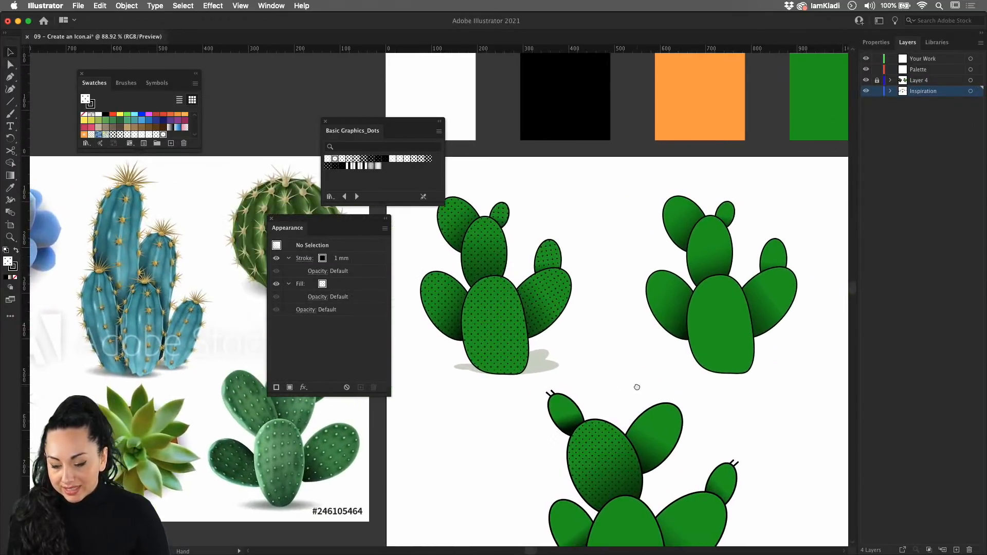
left_click_drag(636, 354, 663, 316)
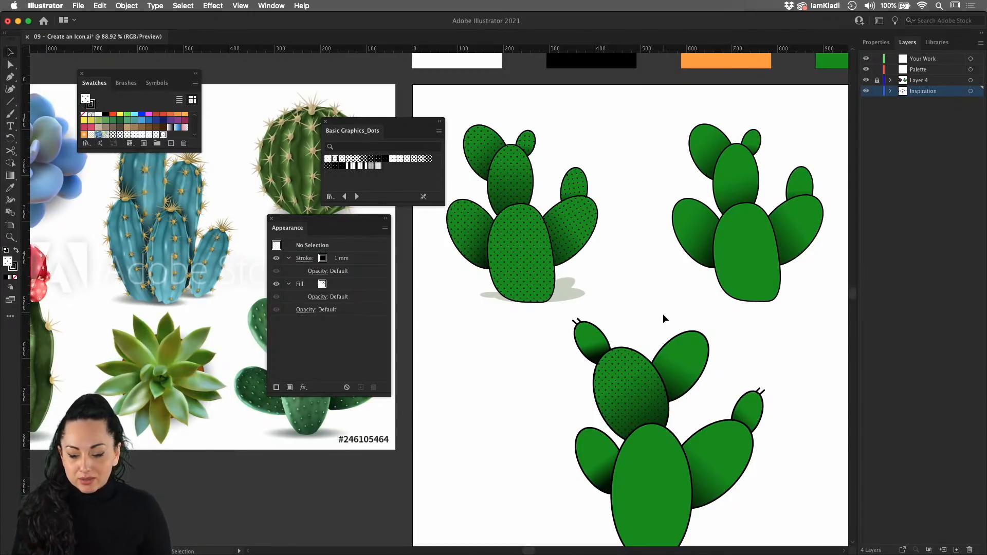
left_click(619, 374)
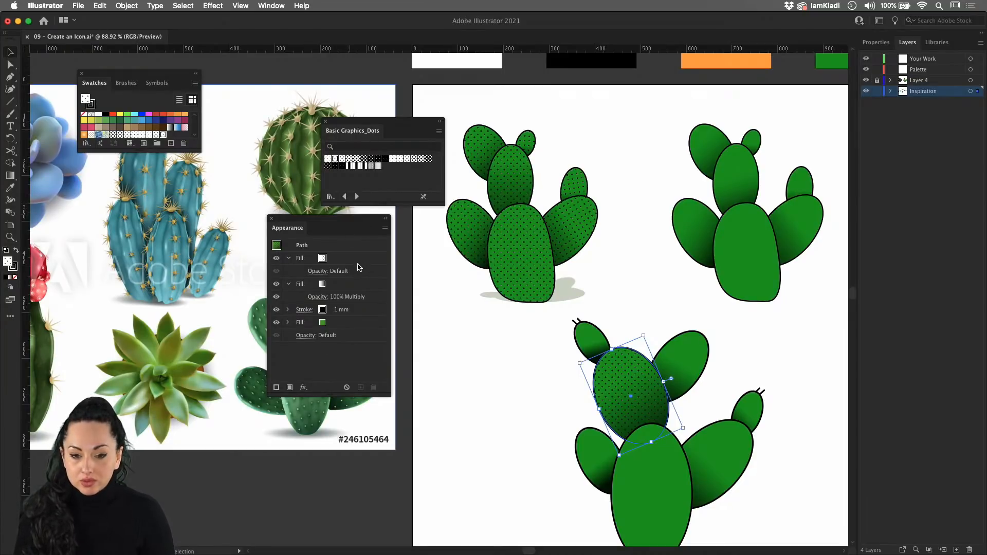
left_click(277, 259)
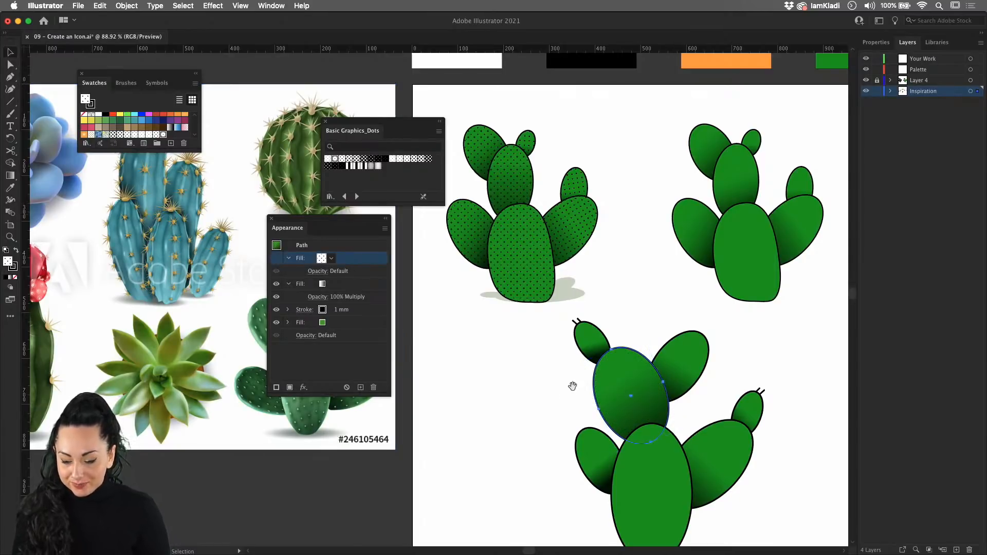
left_click_drag(572, 387, 615, 381)
scroll(520, 384, "down", 2)
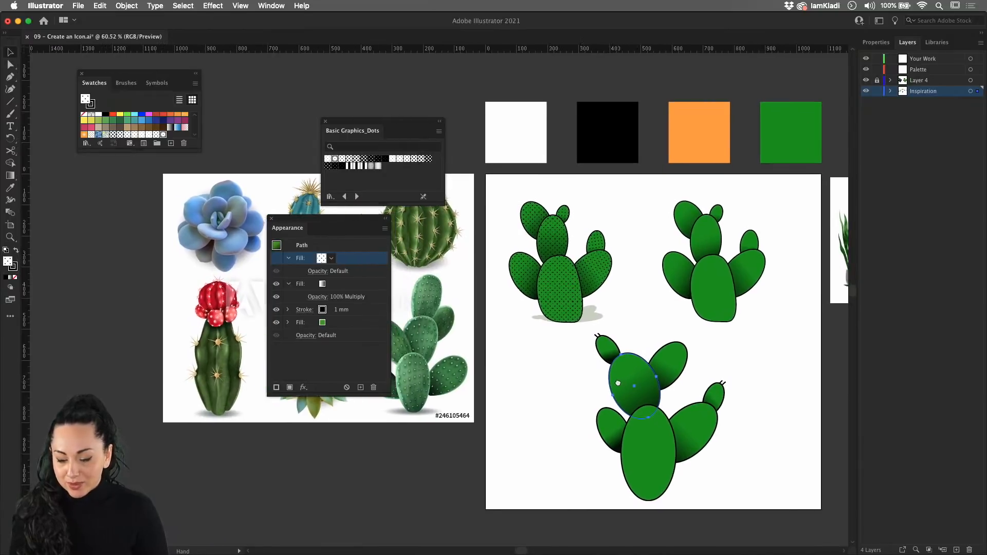
Step: Move the whole new cactus off the artboard to the empty canvas below the plant reference image and group its parts
left_click_drag(736, 379, 710, 308)
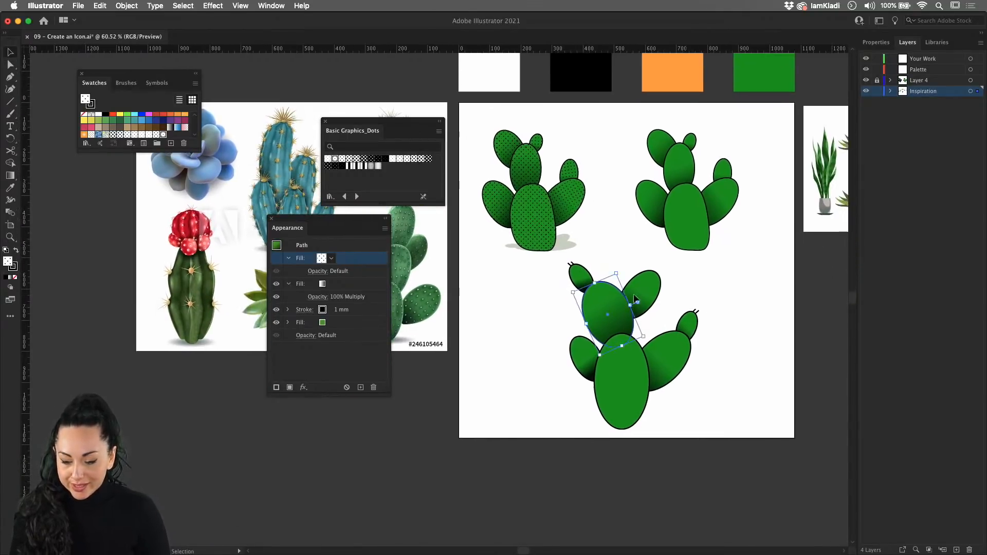
left_click_drag(557, 263, 694, 428)
left_click_drag(609, 383, 217, 503)
left_click_drag(375, 533, 690, 471)
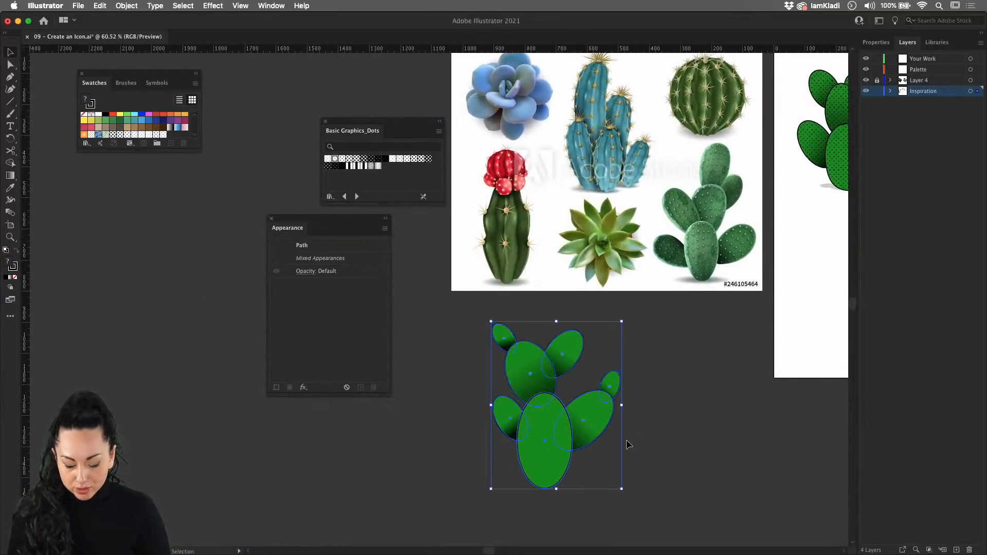
key("ctrl+g")
left_click_drag(624, 455, 575, 499)
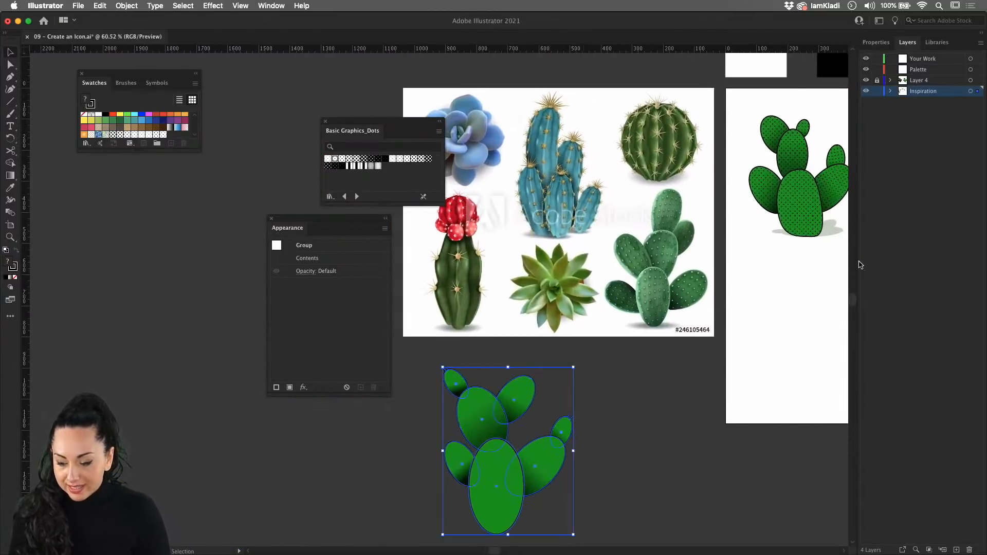
Step: Deselect the cactus group and create a second artboard fitted to its bounds
left_click(830, 229)
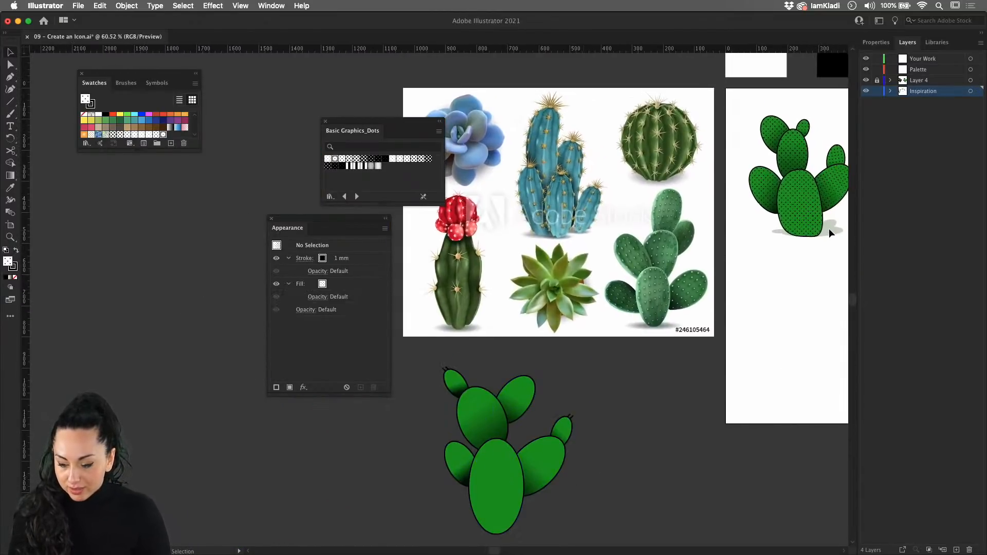
left_click(10, 226)
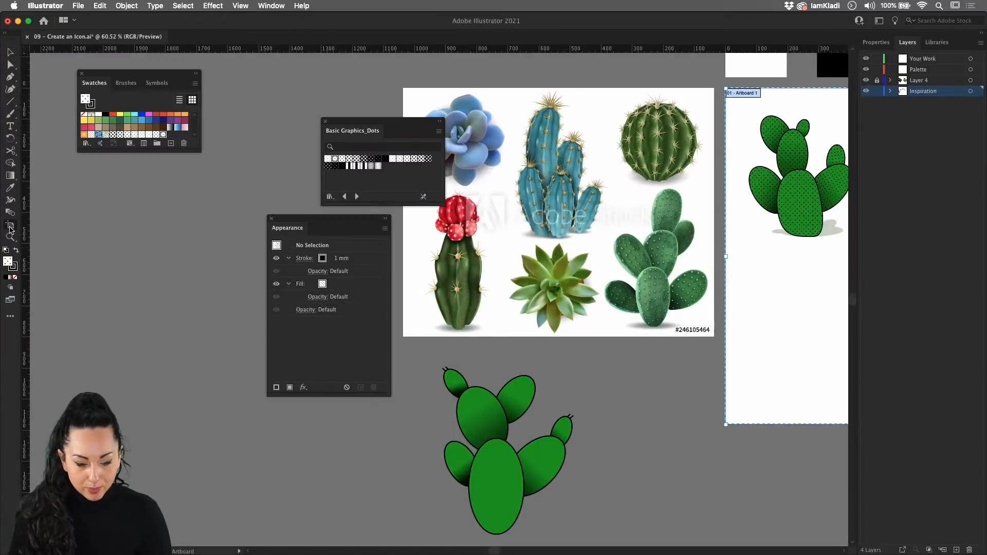
left_click(478, 401)
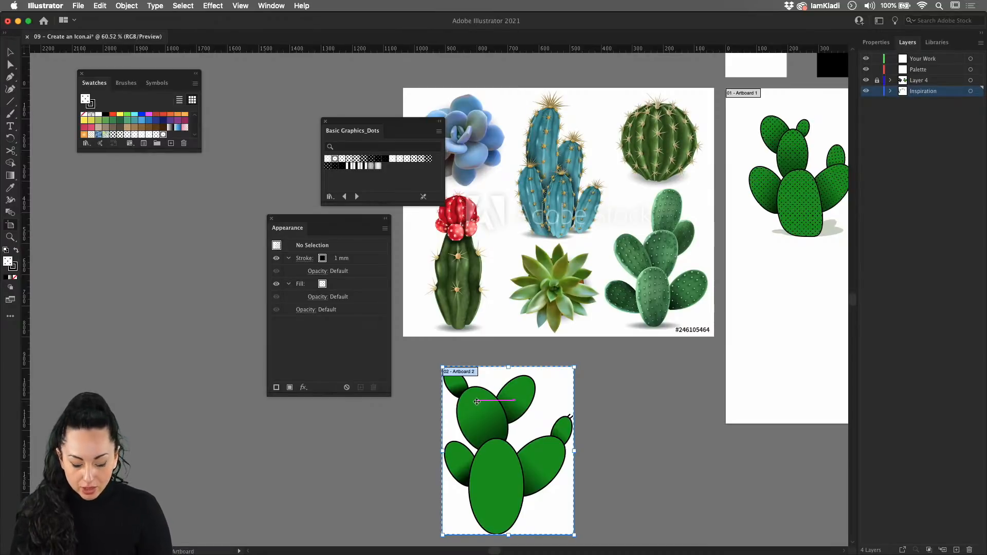
Step: Start Export for Screens for Artboard 2 only and set the file name prefix to "00 challenge 09"
key("super+alt+e")
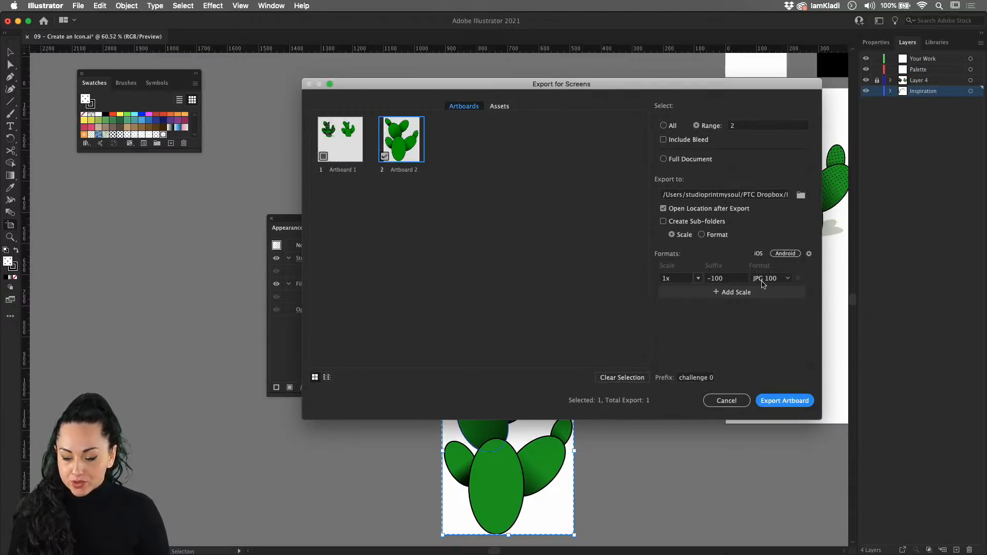
double_click(702, 378)
left_click(712, 377)
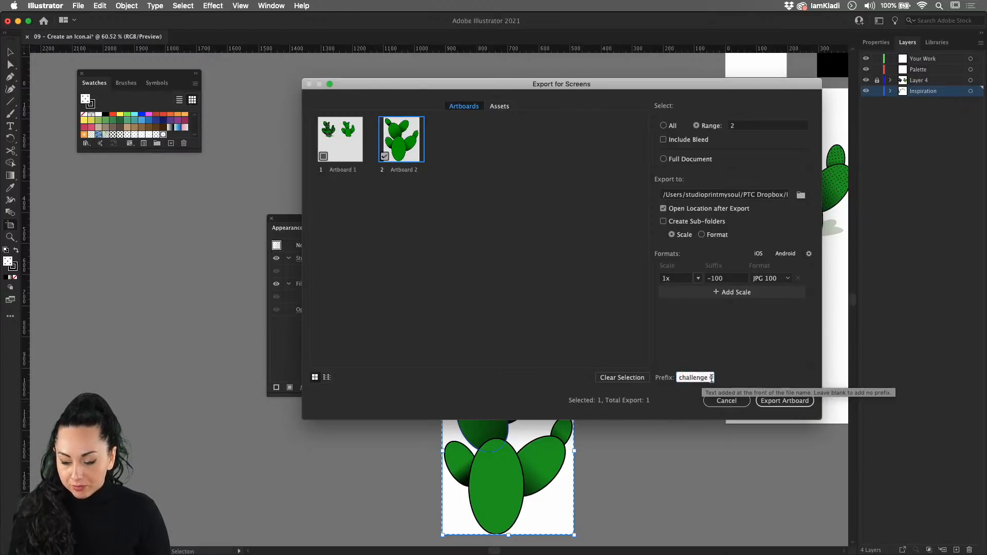
type("8")
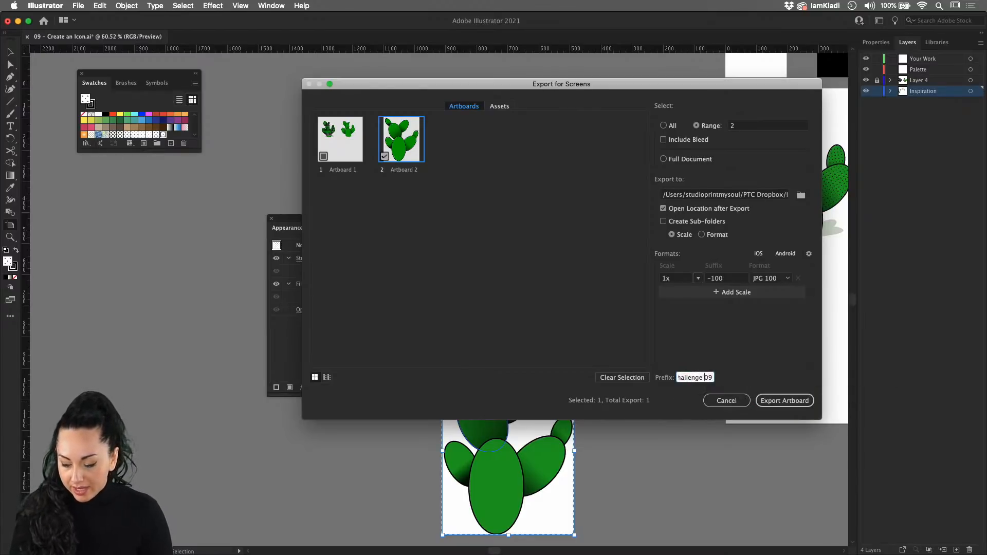
left_click(679, 377)
type("00 c")
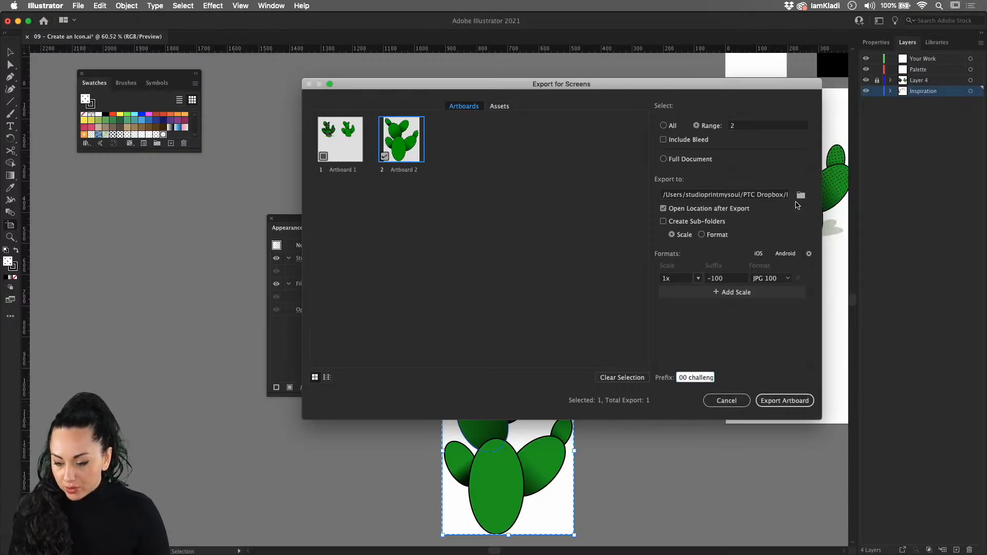
Step: Set the Desktop as the export location and export Artboard 2 as JPG 100 at 1x
left_click(800, 195)
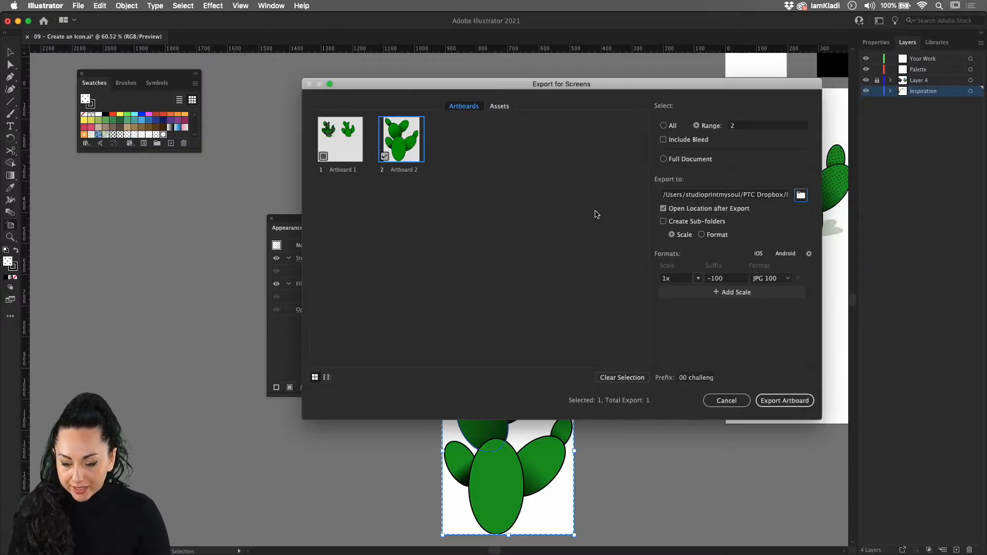
left_click(370, 261)
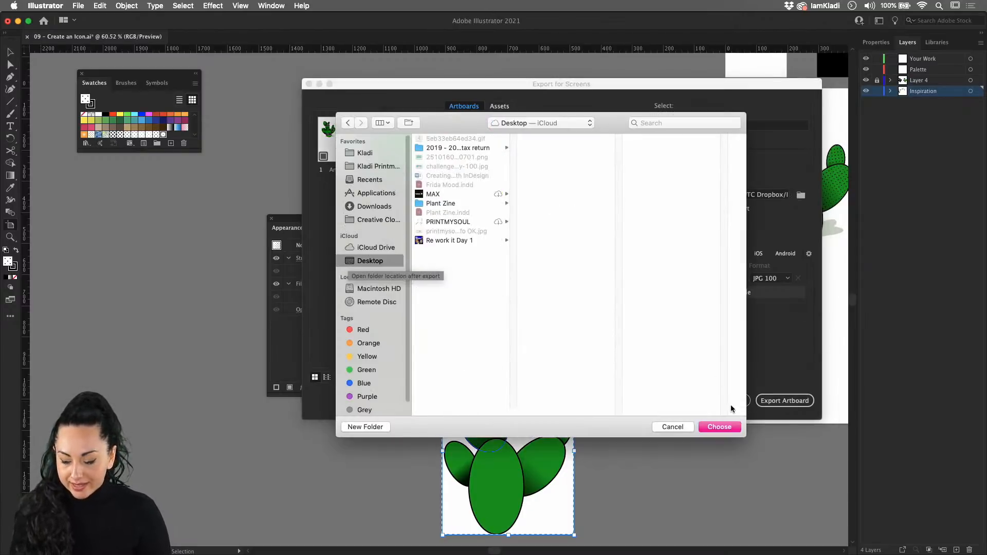
left_click(719, 427)
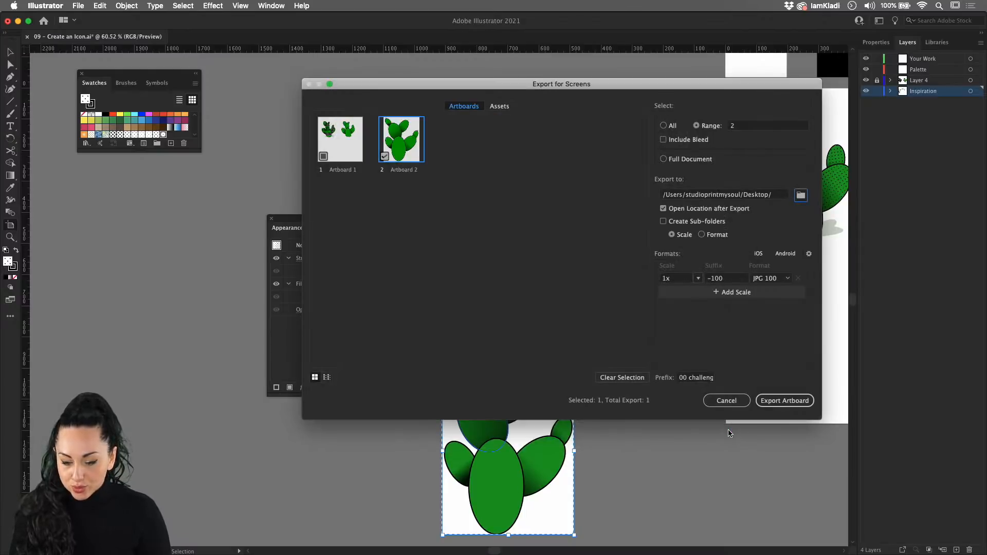
left_click(784, 401)
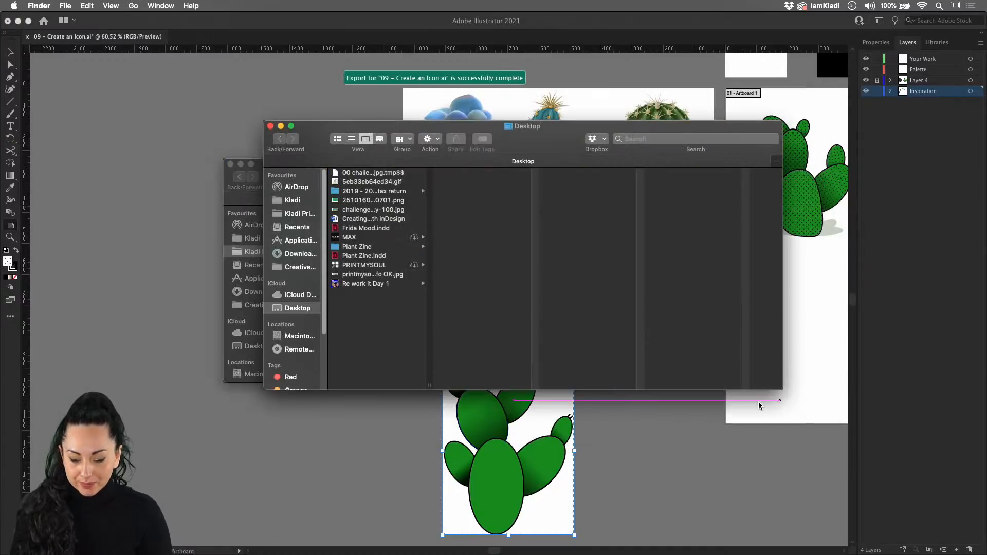
Step: Preview the exported file "00 challenge 09Artboard 2-100.jpg" in Finder
left_click(369, 173)
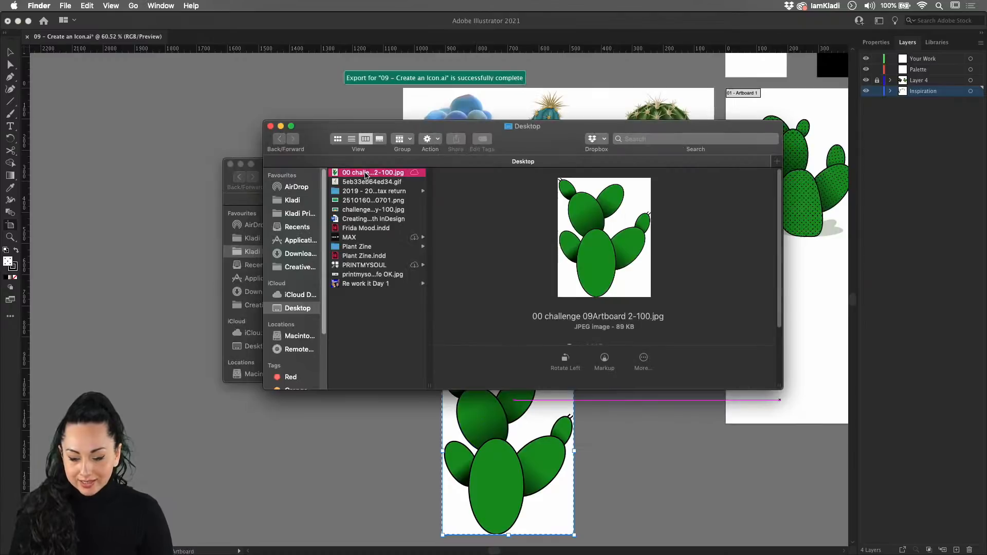
key("space")
key("space")
Step: Switch to Chrome and attach "00 challenge 09Artboard 2-100.jpg" from the Desktop to the Discord challenge channel
mouse_move(488, 554)
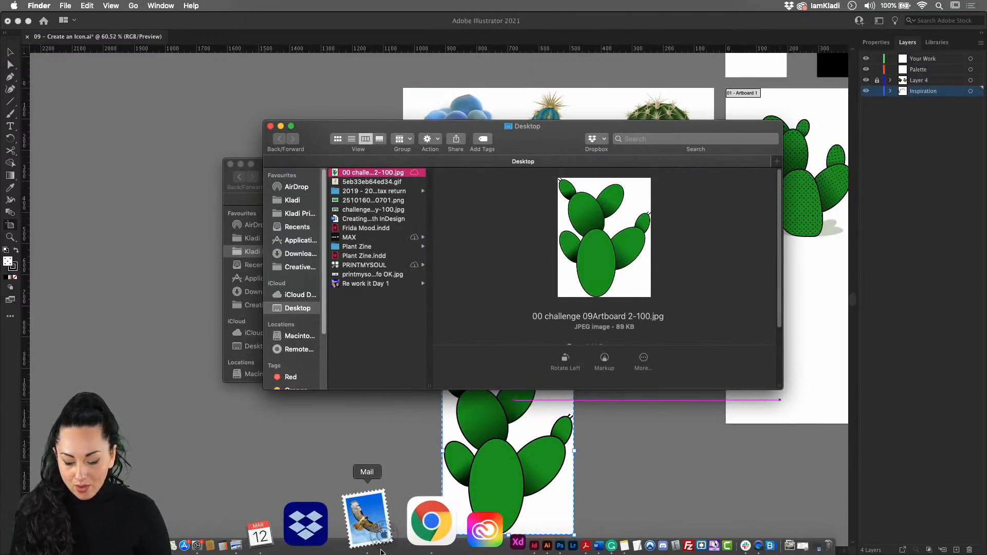
left_click(390, 540)
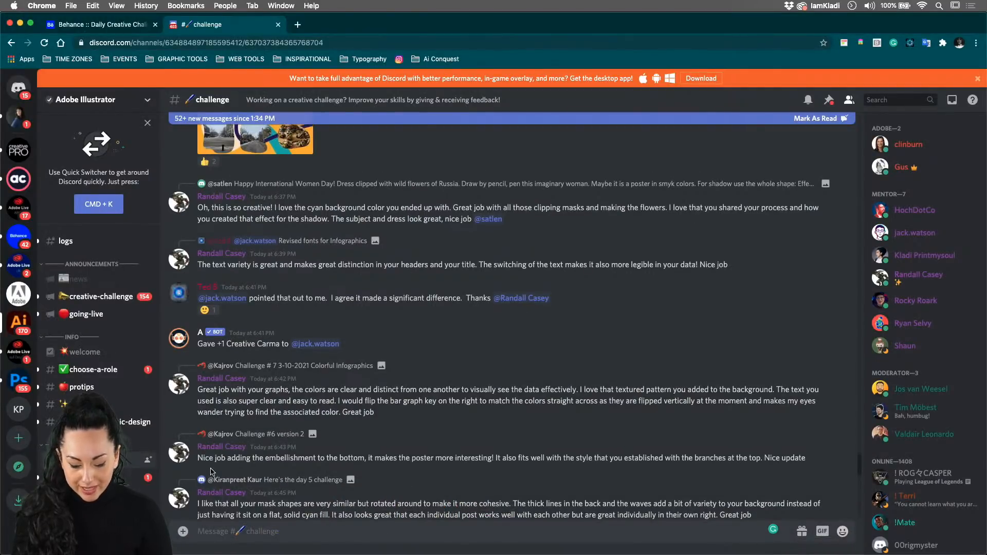
left_click(183, 532)
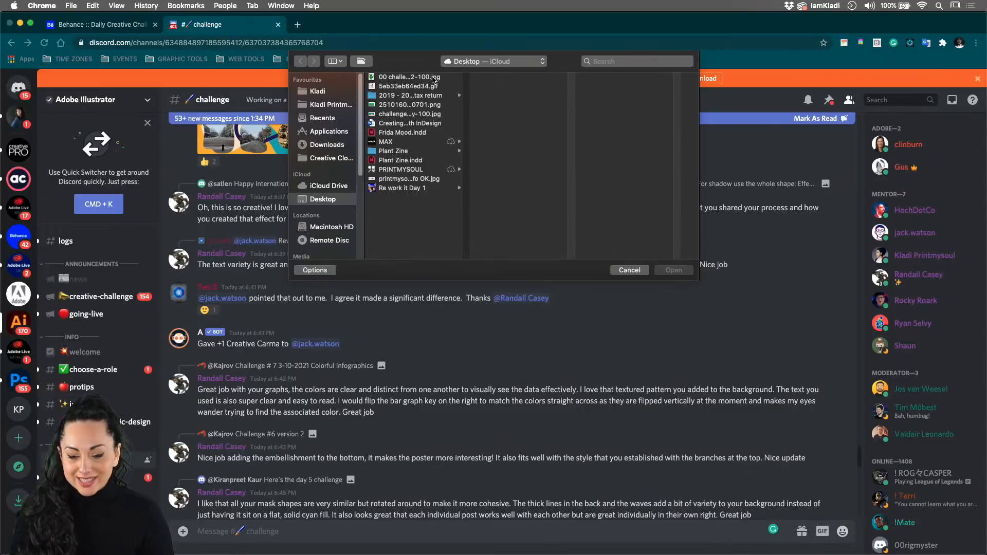
left_click(433, 80)
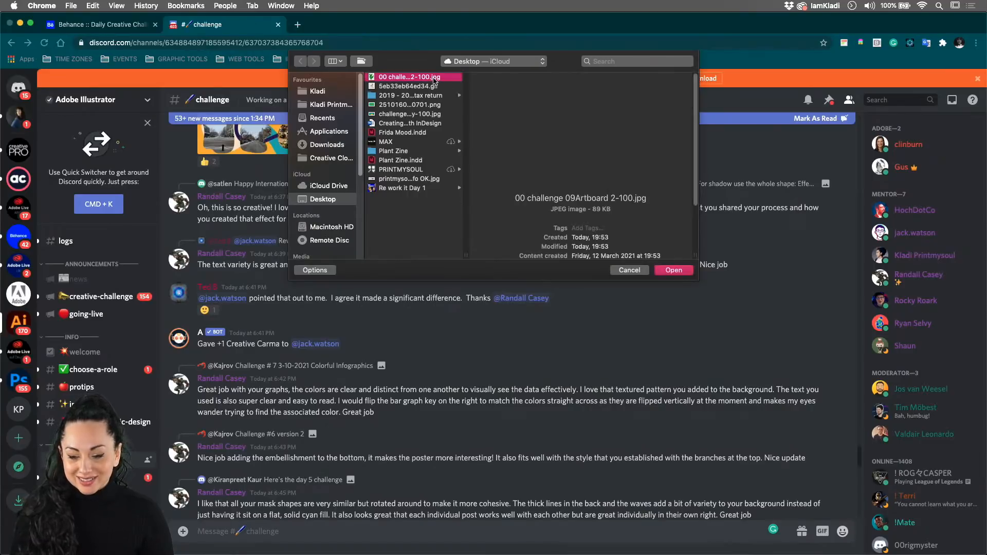
left_click(687, 271)
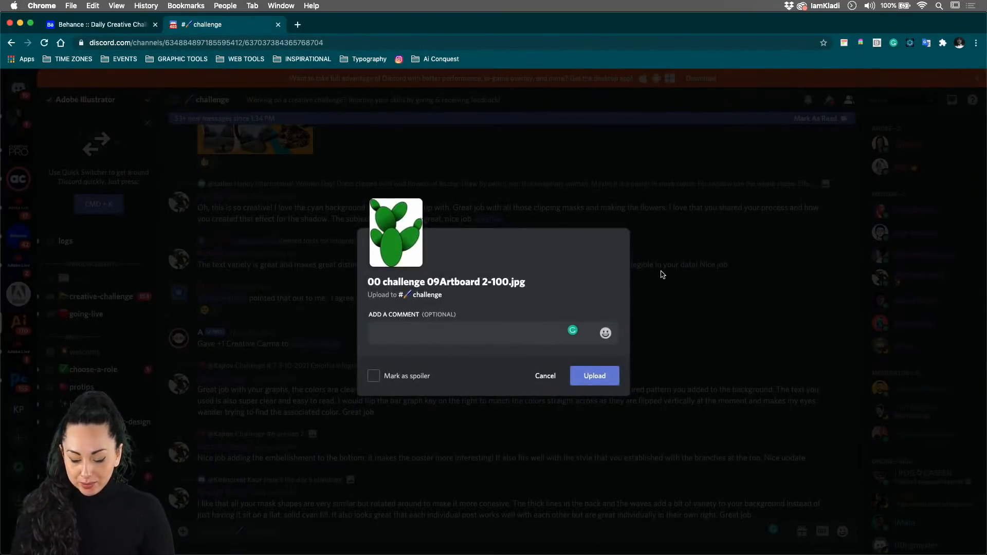
Step: Add the comment "Challenge 09" to the attached cactus image and upload it
type("challen")
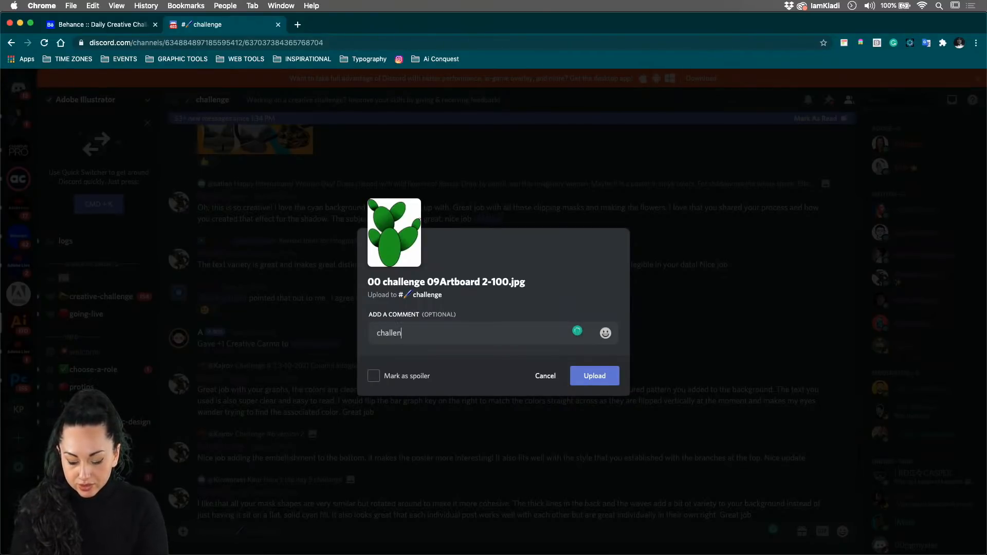
type("ge 09")
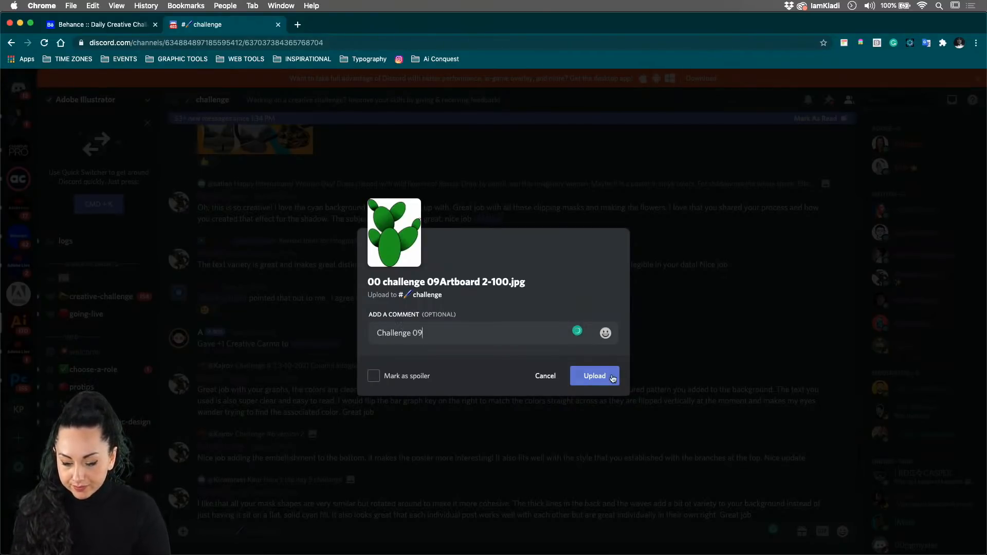
left_click(612, 378)
Step: Switch back to Illustrator, move the cactus group onto Artboard 1 below the two example cacti, and deselect it
mouse_move(445, 544)
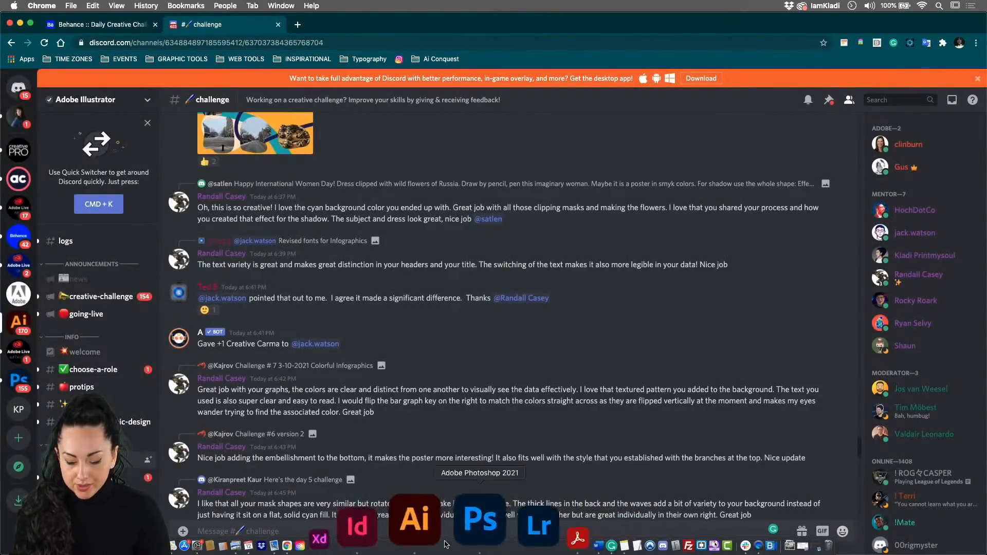
left_click(450, 544)
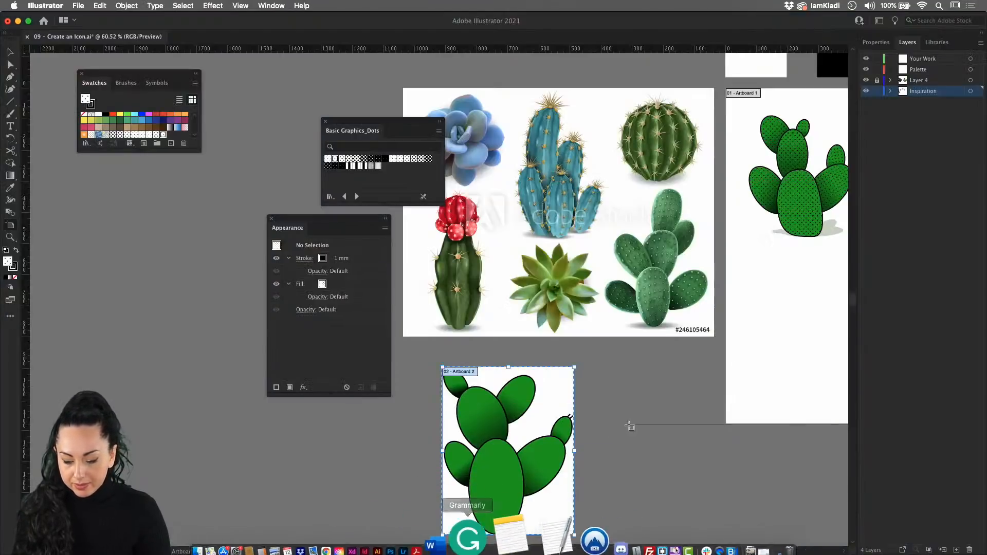
scroll(630, 426, "right", 4)
key("v")
left_click_drag(371, 439, 645, 350)
scroll(669, 314, "left", 4)
left_click(748, 326)
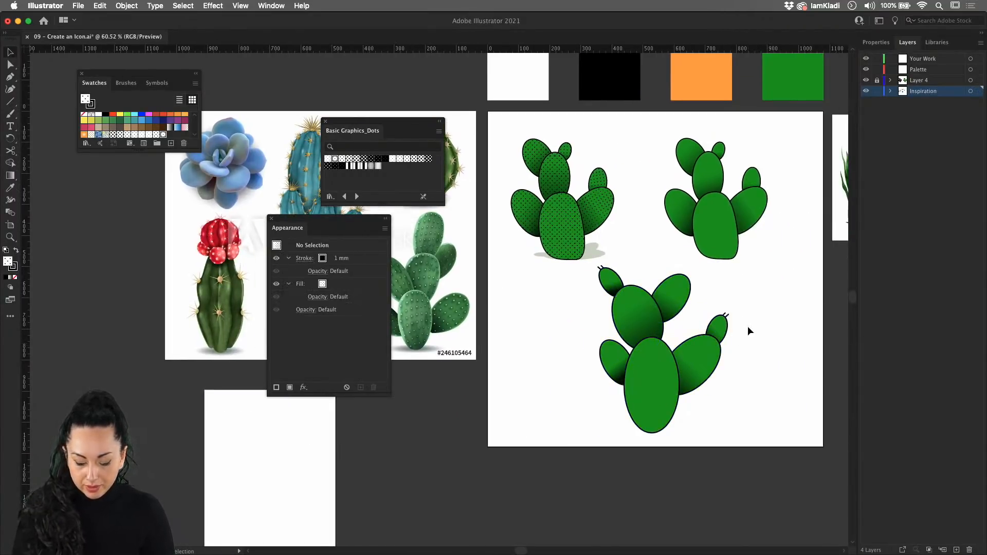
Step: Export only Artboard 1 to the Desktop as JPG 100 with the prefix number changed to 01
key("super+alt+e")
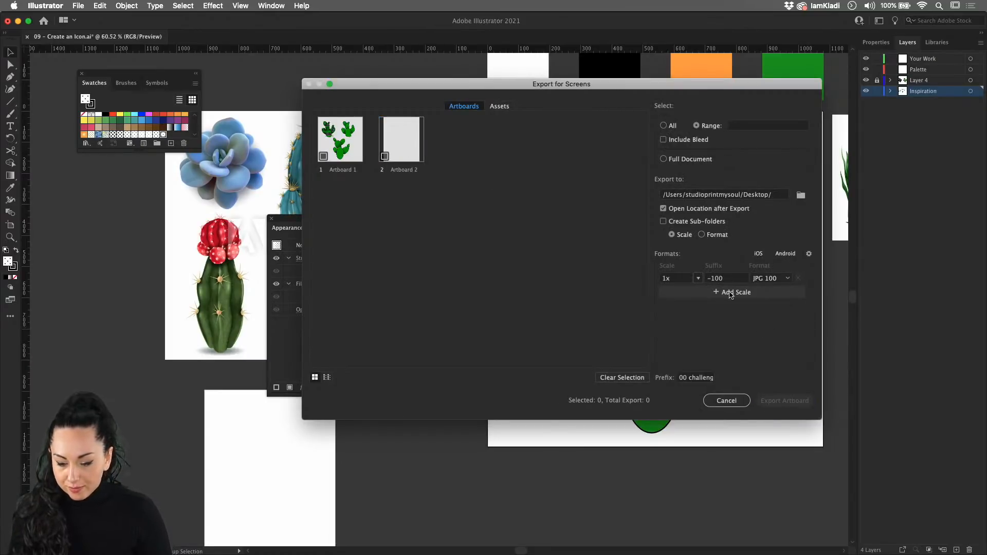
left_click(324, 157)
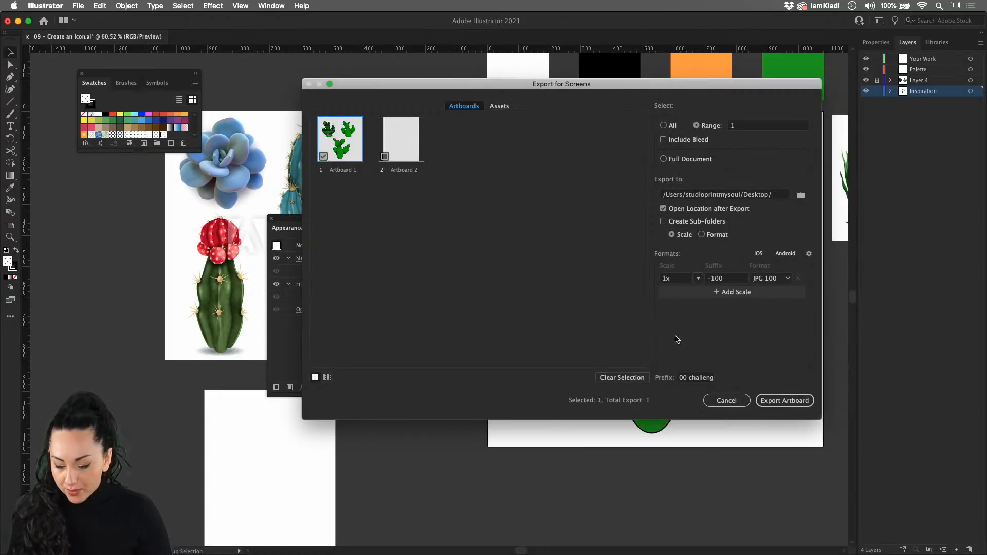
left_click(690, 377)
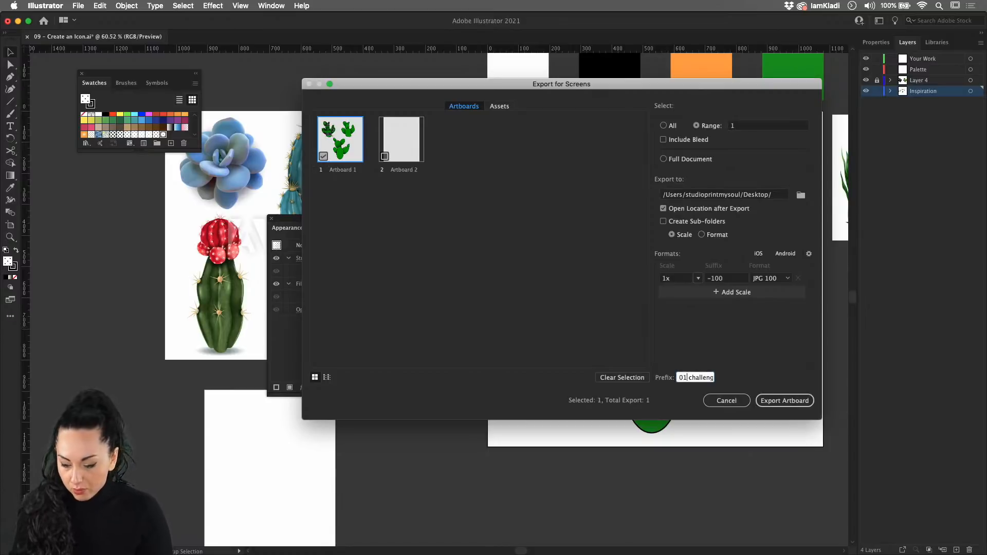
left_click(776, 400)
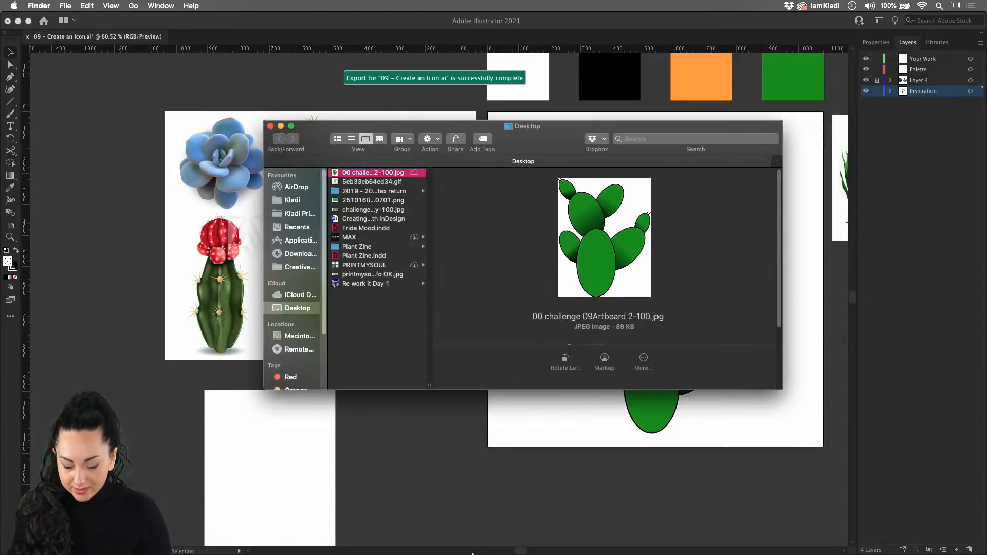
Step: Switch to Chrome and upload "01 challenge 09Artboard 1-100.jpg" to the Discord challenge channel with a short challenge comment
left_click(393, 539)
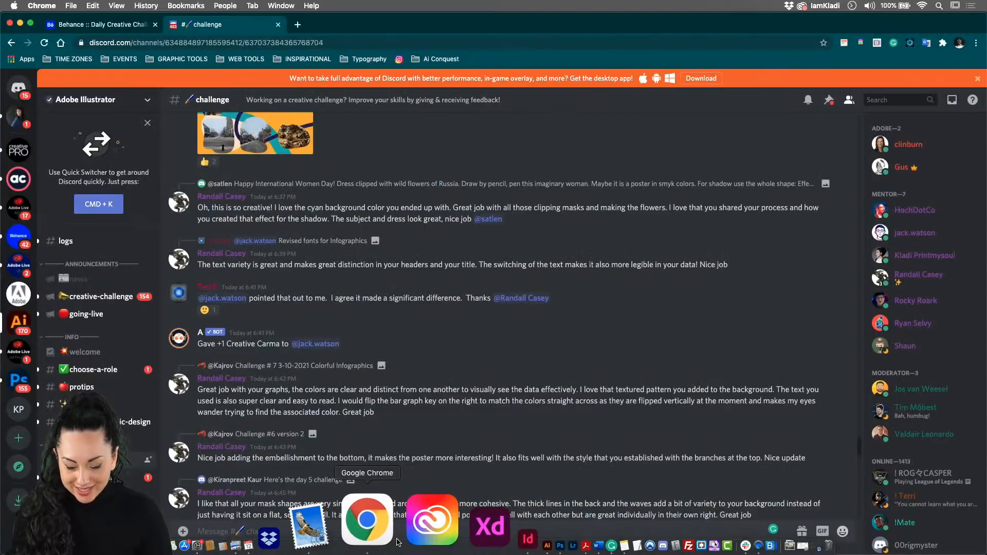
left_click(182, 532)
left_click(395, 76)
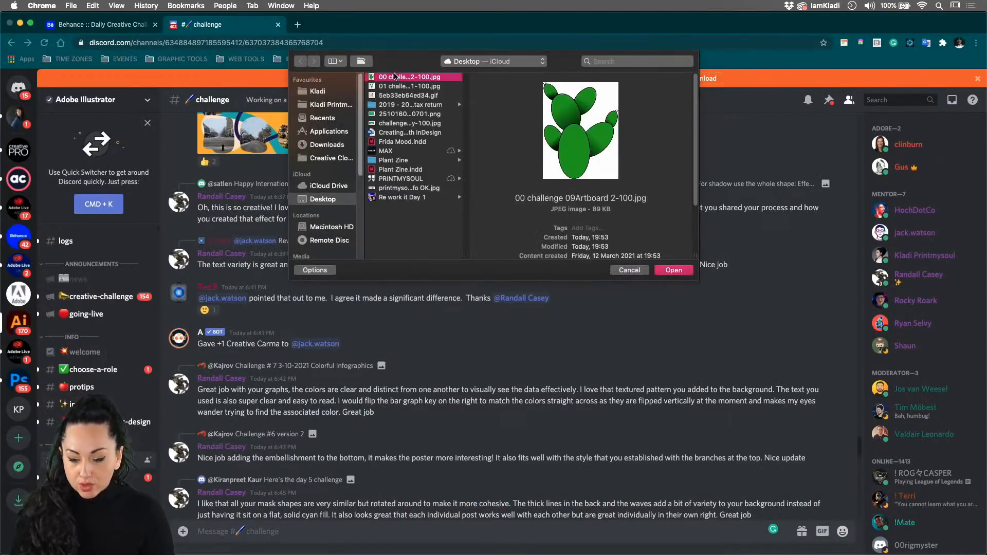
left_click(399, 87)
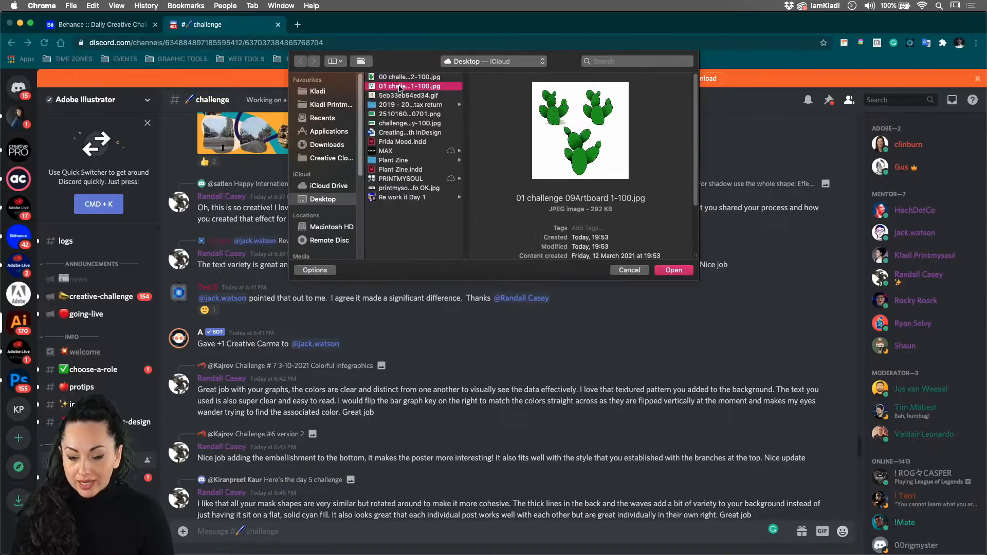
left_click(670, 274)
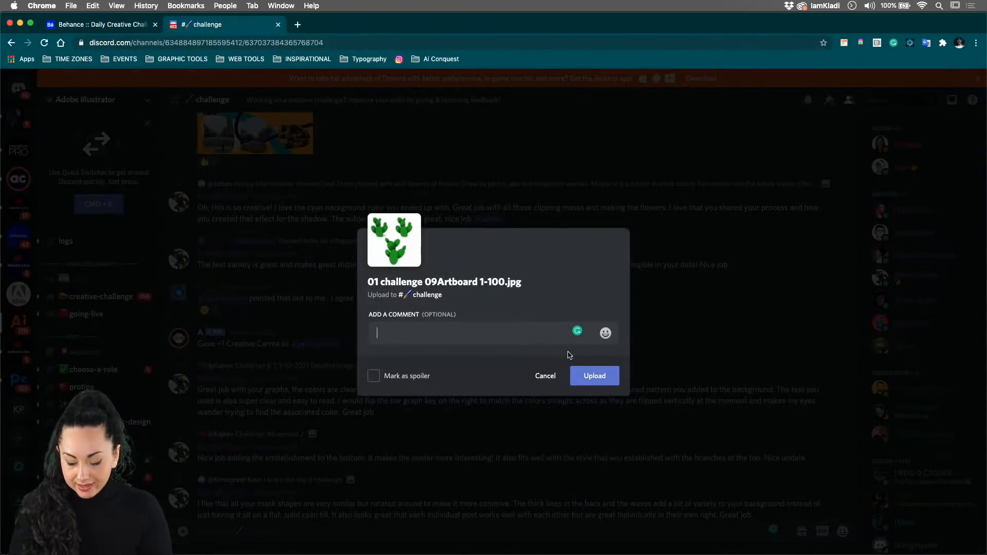
type("challenge 0")
key("Return")
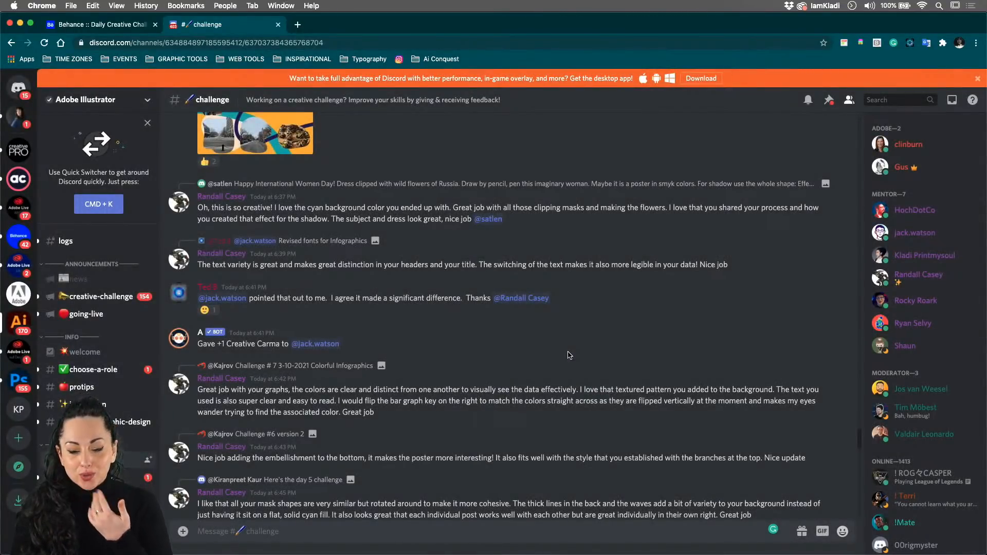
scroll(533, 360, "up", 15)
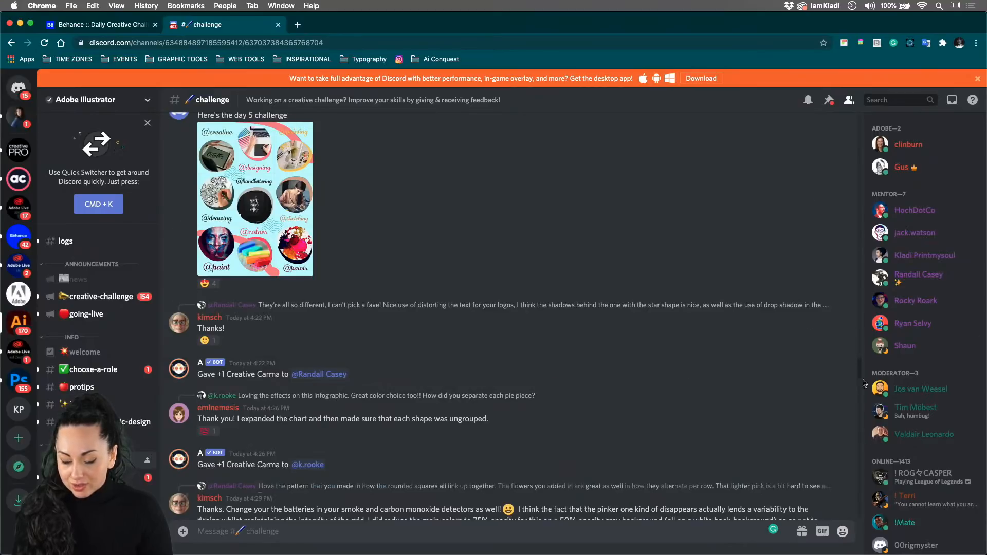
scroll(866, 362, "down", 15)
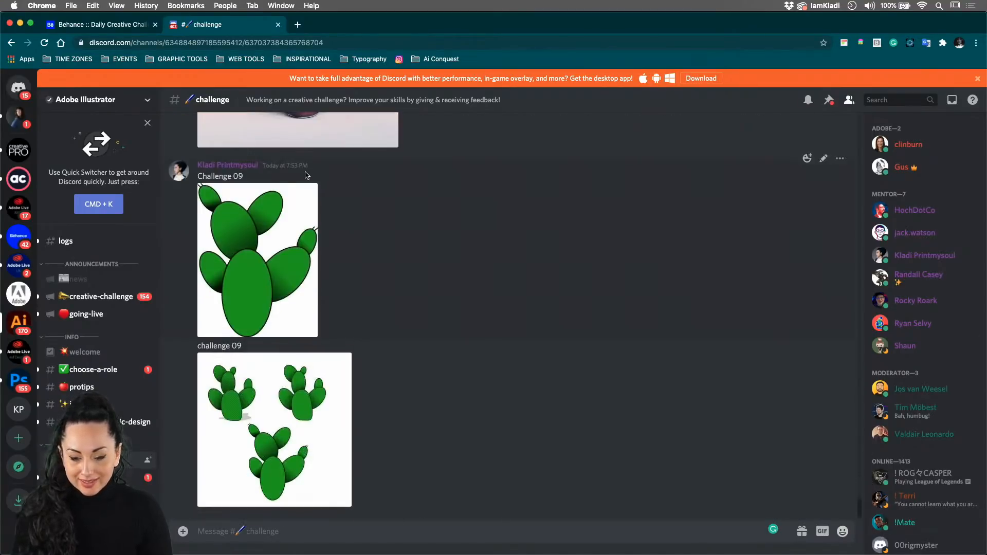
Step: Open the Behance Illustrator challenge page in a new browser tab and go to the account's own Behance profile
left_click(300, 24)
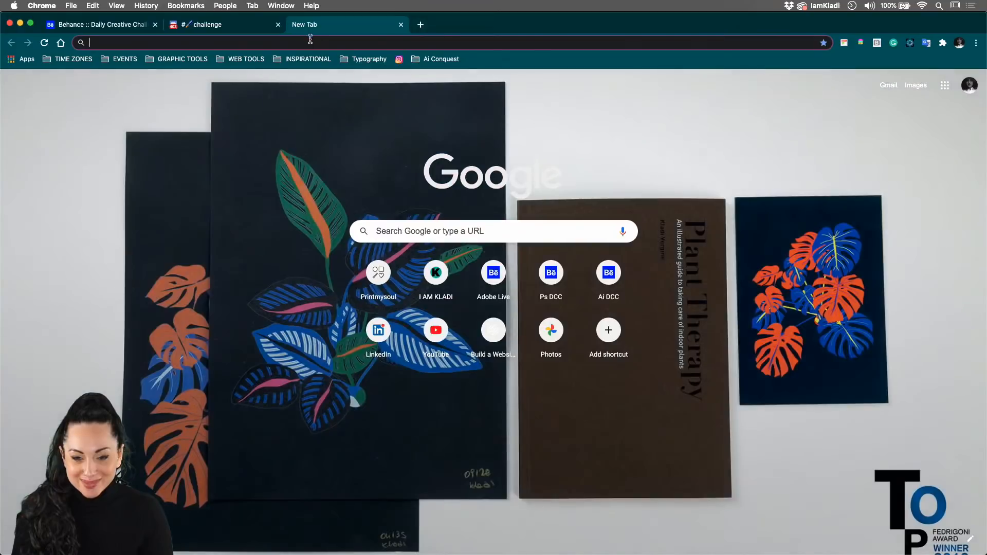
left_click(596, 282)
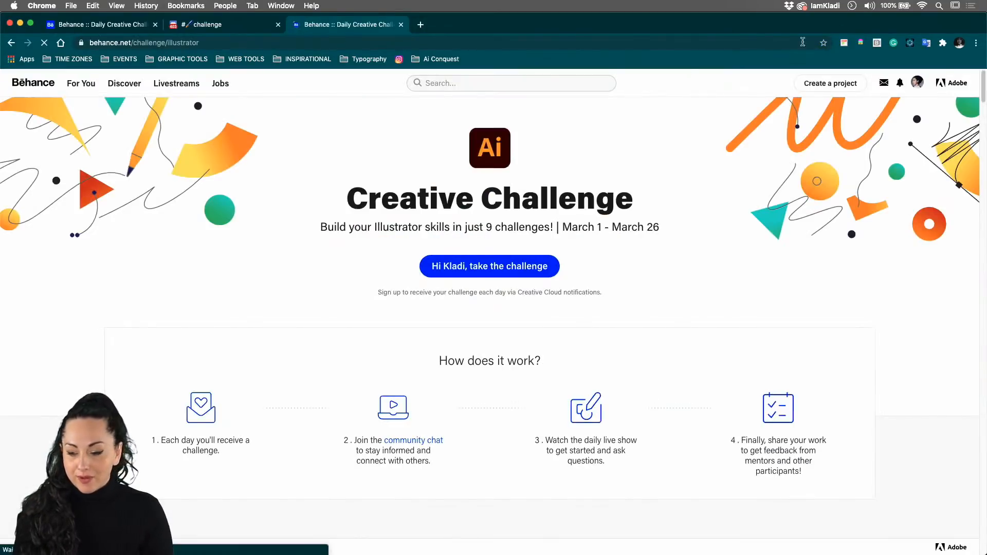
left_click(917, 89)
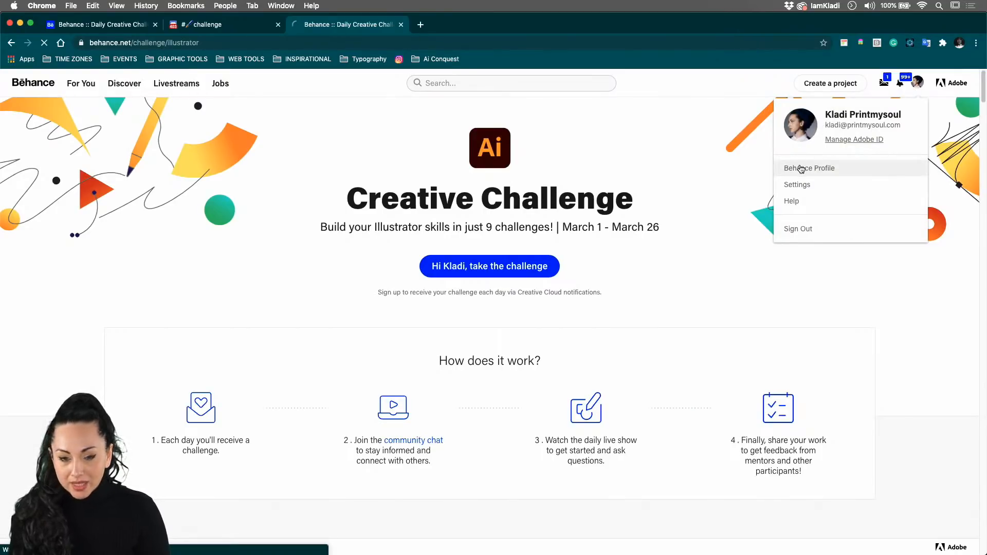
left_click(817, 166)
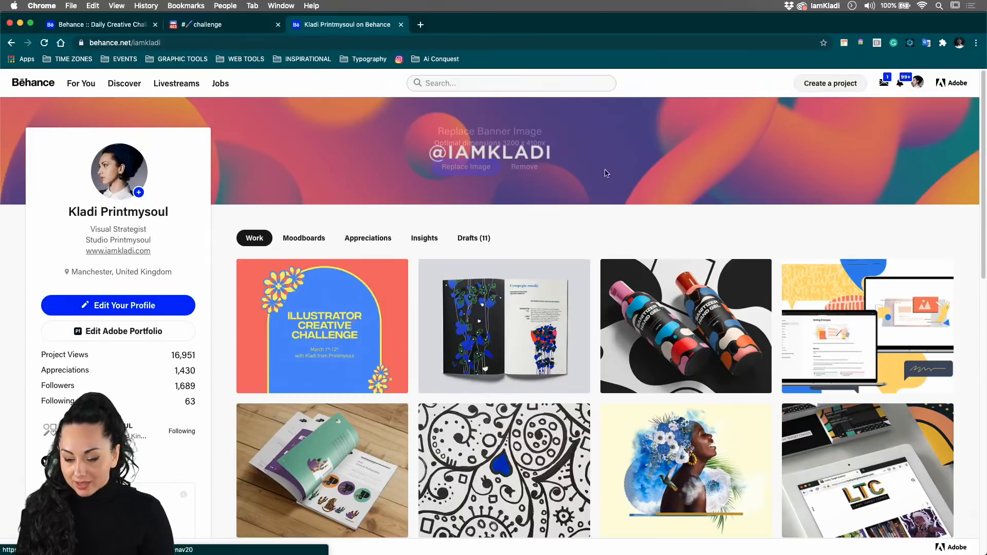
Step: Open the "AI Creative Challenge" project in the Behance project editor and display its project settings
left_click(253, 271)
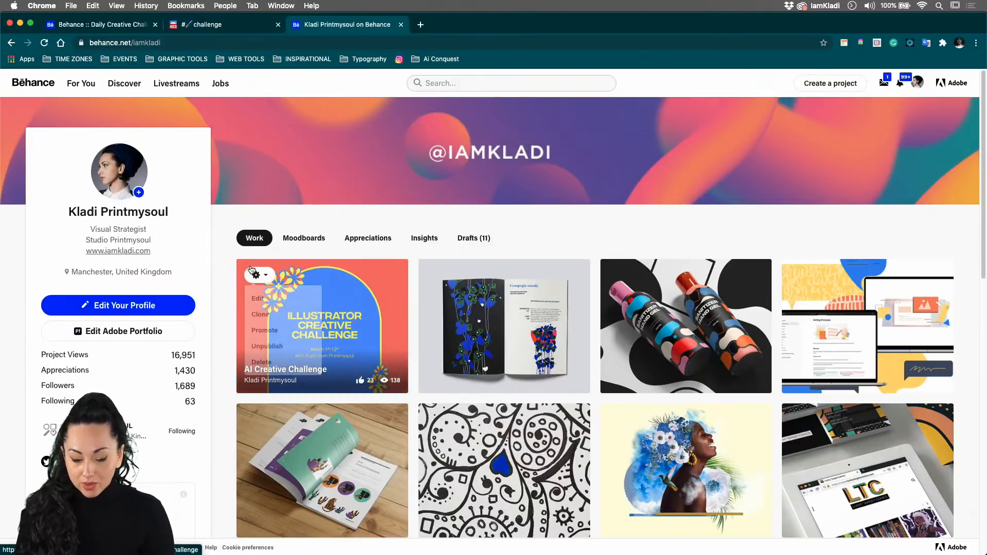
left_click(259, 299)
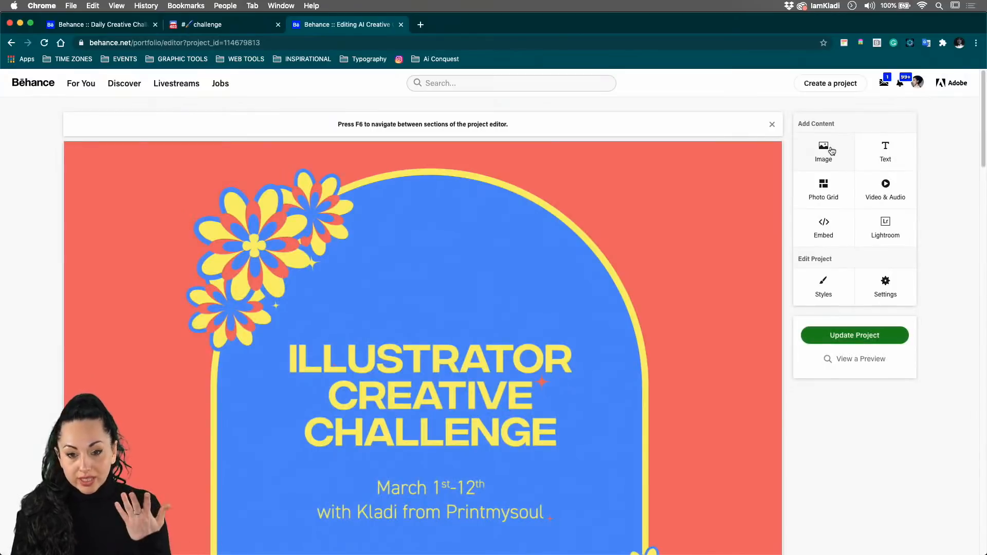
left_click(889, 291)
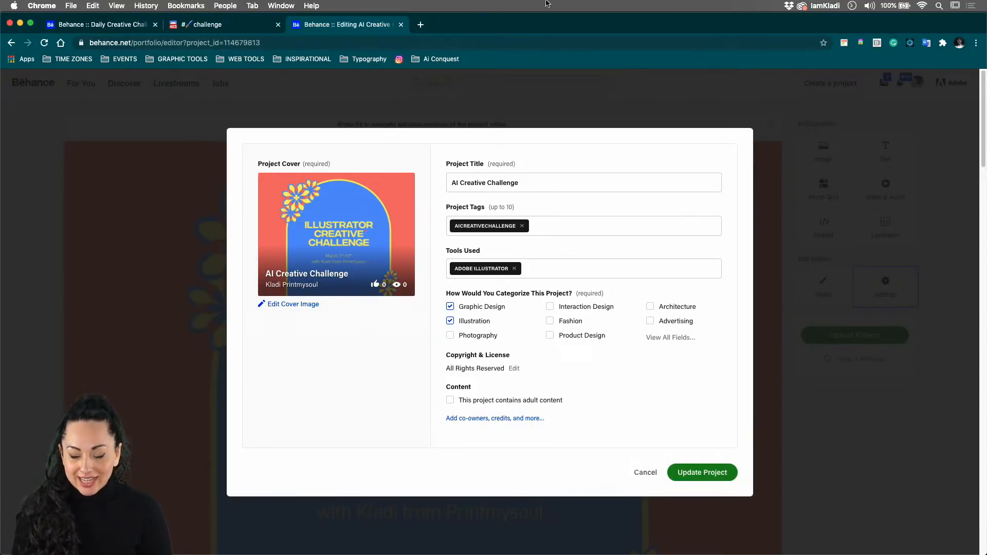
Step: Open Instagram in a new browser tab and view the Creative Challenge posts on the account's own profile
left_click(421, 24)
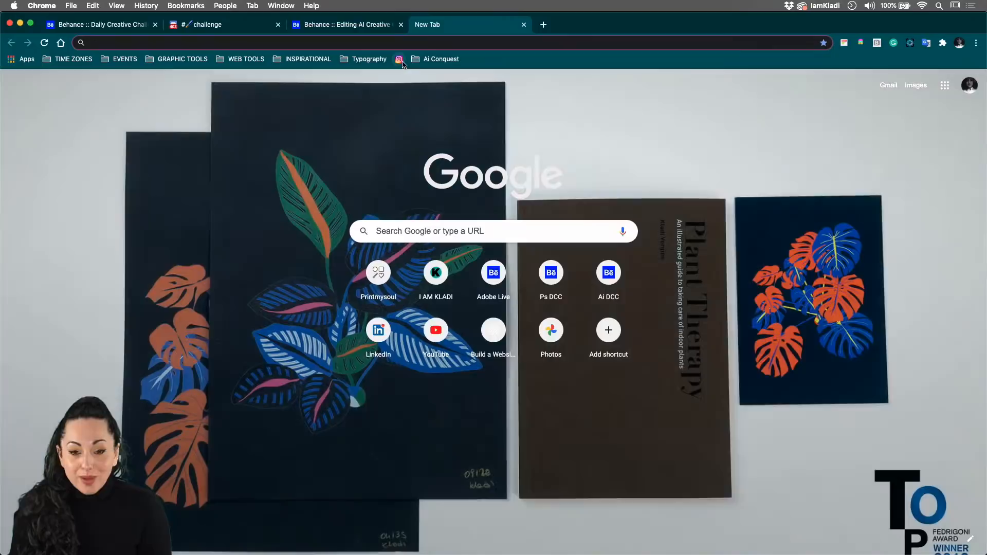
left_click(399, 60)
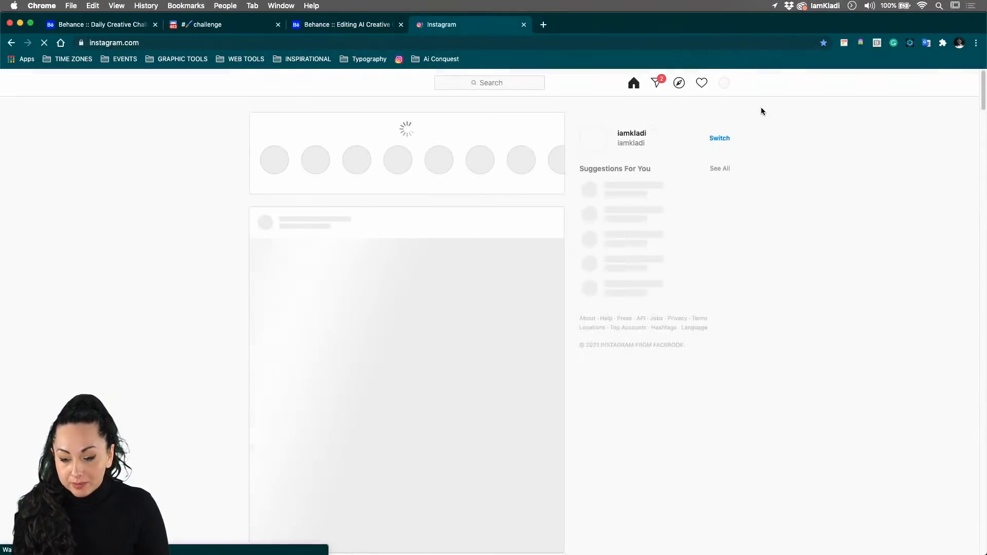
left_click(724, 85)
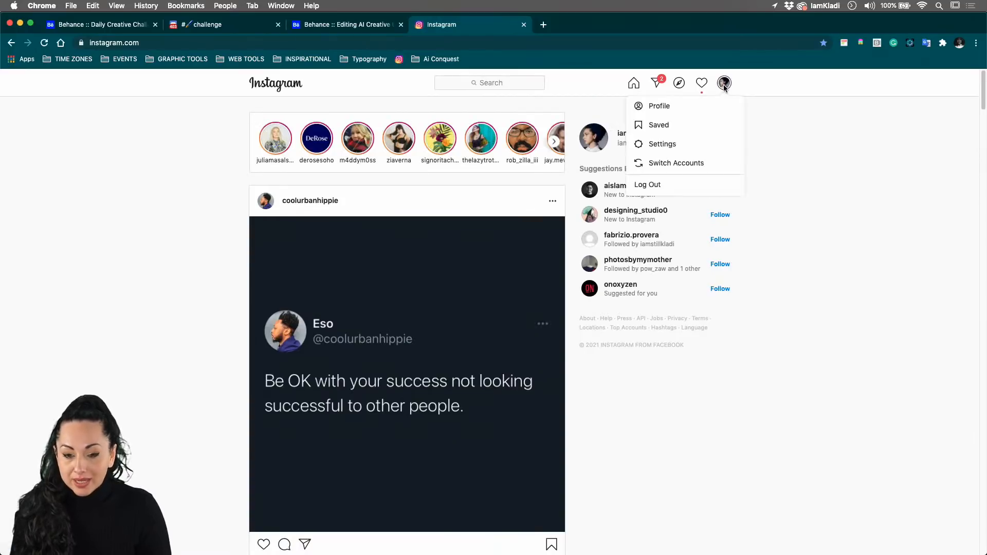
left_click(673, 108)
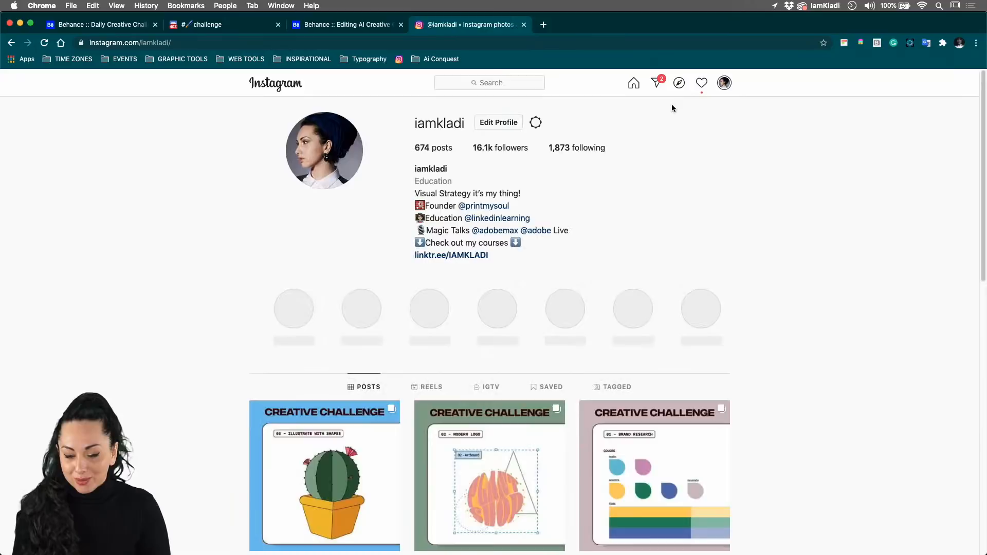
scroll(655, 337, "down", 1)
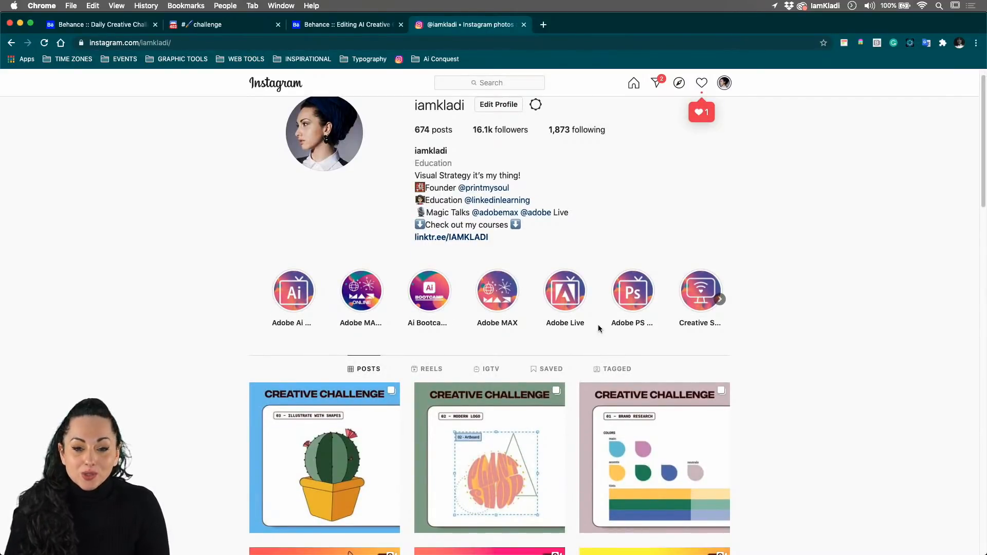
scroll(671, 261, "up", 1)
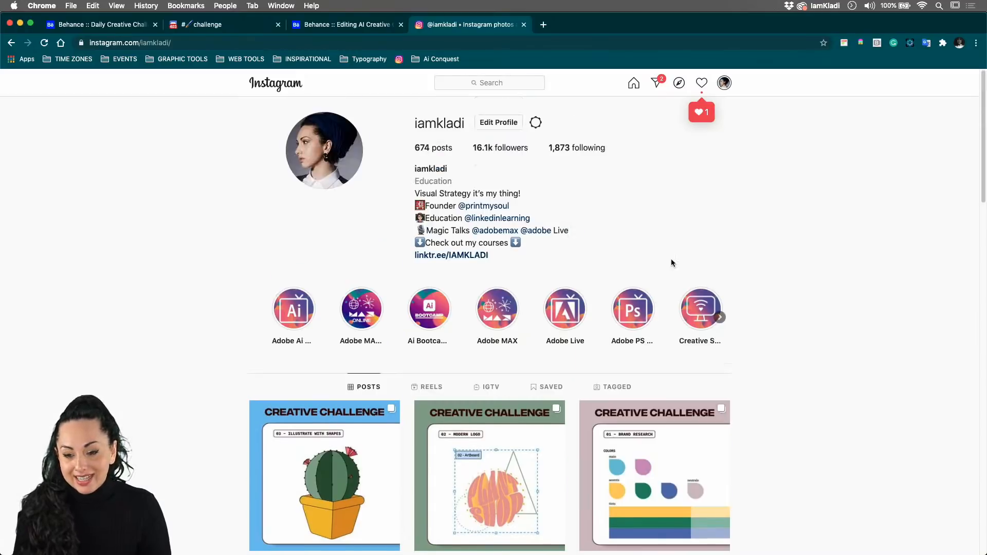